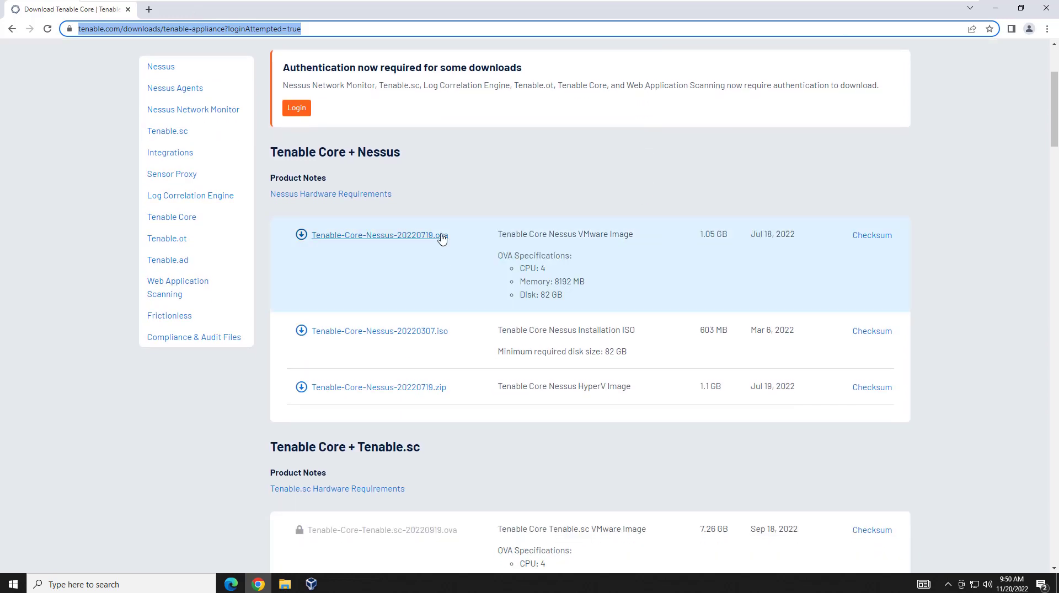
scroll(440, 237, "down", 2)
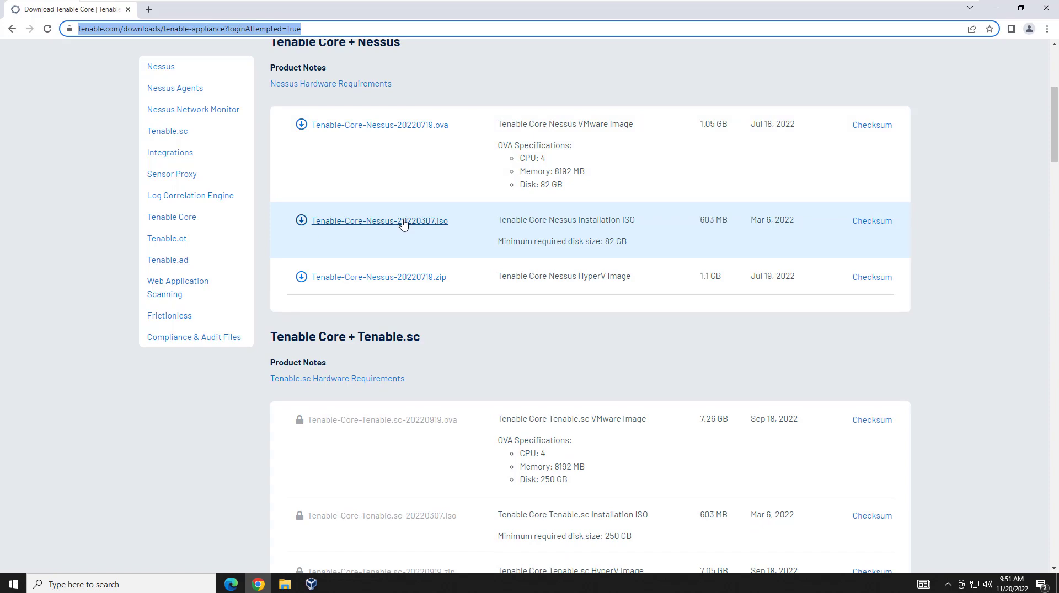
Download Tenable-Core-Nessus-20220307.iso, accept the licence, and minimize the browser.
left_click(403, 221)
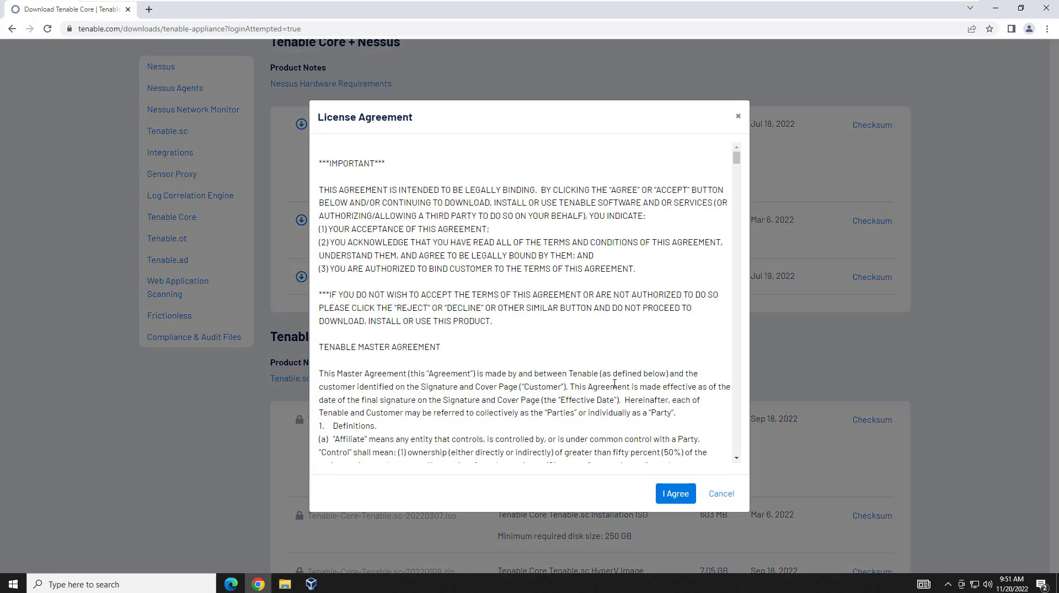
left_click(671, 494)
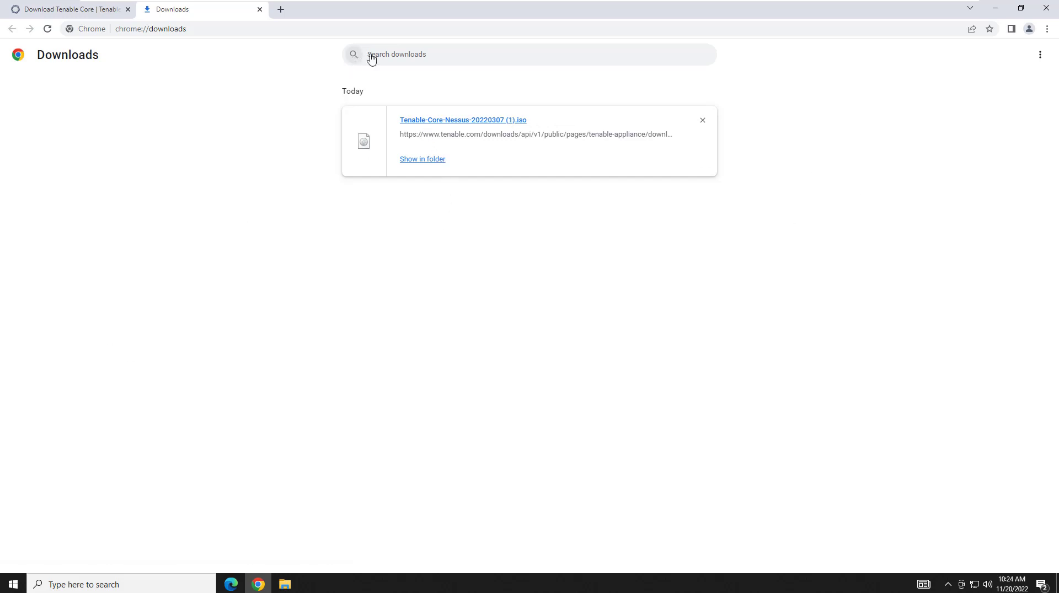
left_click(995, 7)
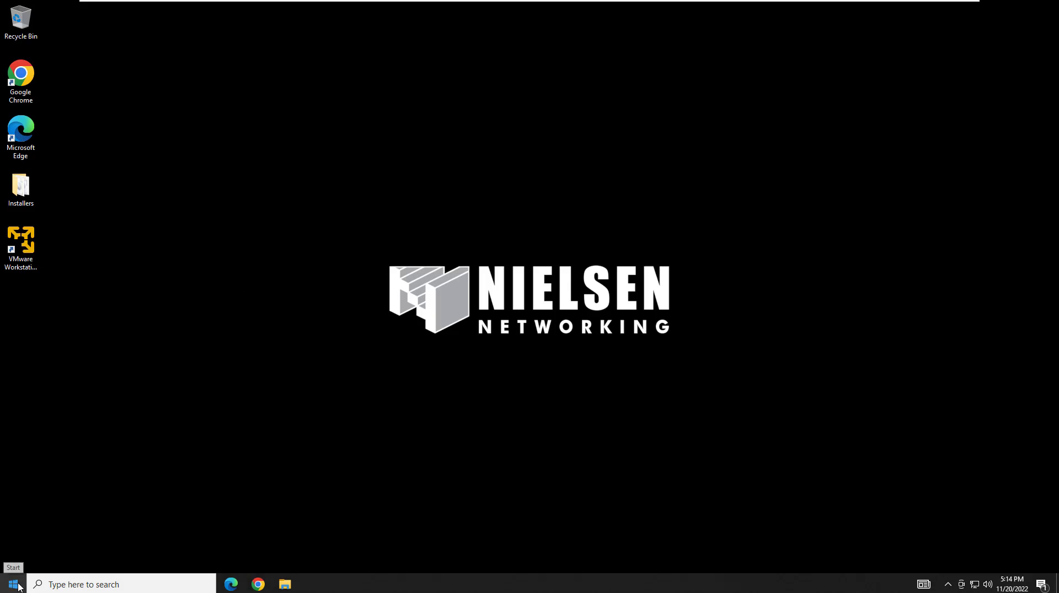
Launch Oracle VM VirtualBox from a Start search for 'vir' and show its Welcome page.
left_click(16, 585)
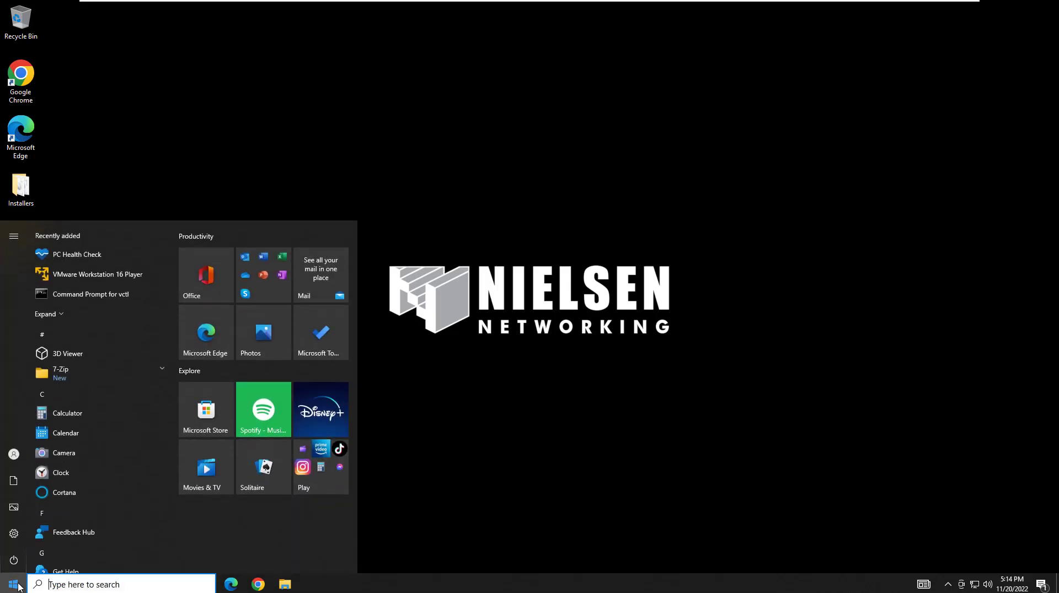
type("vir")
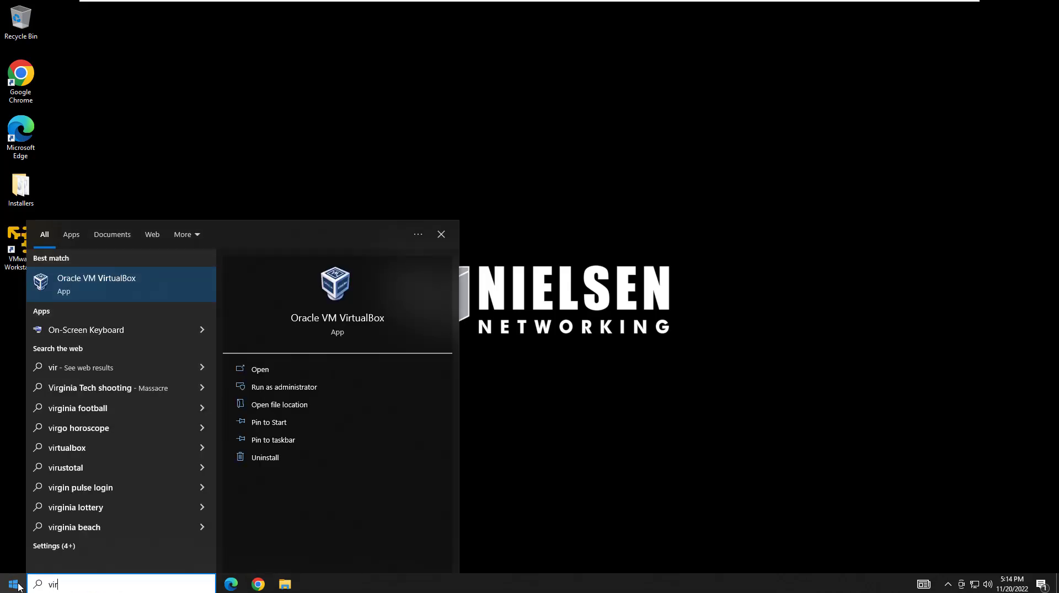
key("Return")
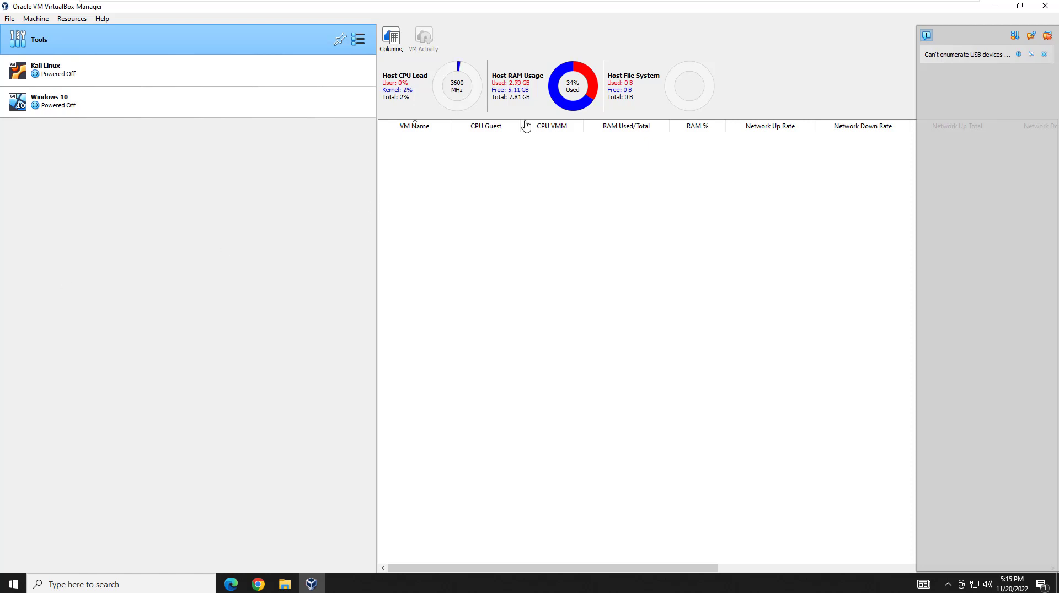
left_click(359, 43)
left_click(418, 42)
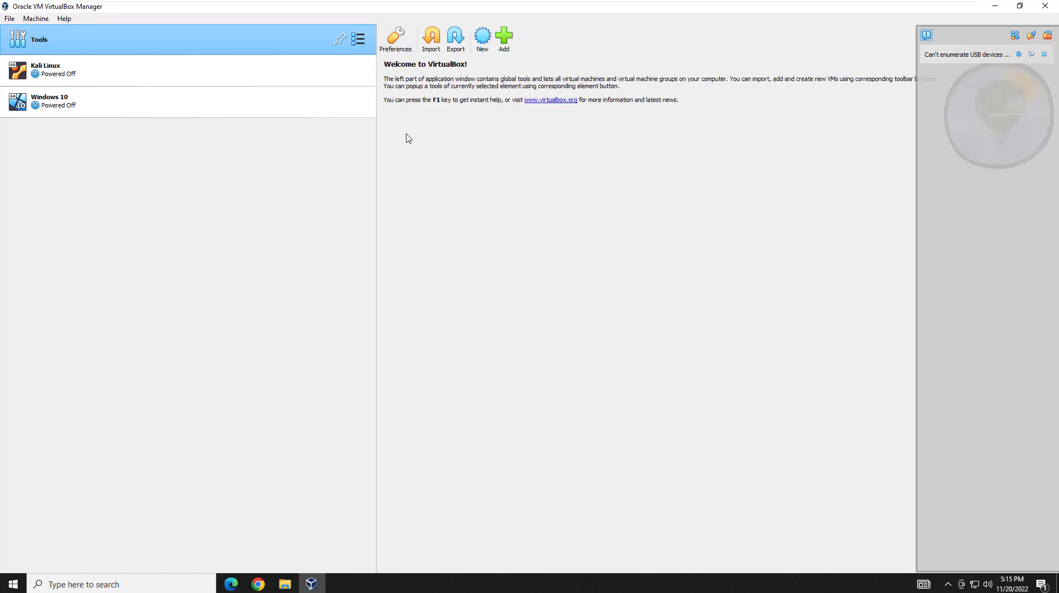
Start a new virtual machine named 'Nessus Scanner', keeping the default machine folder.
left_click(482, 44)
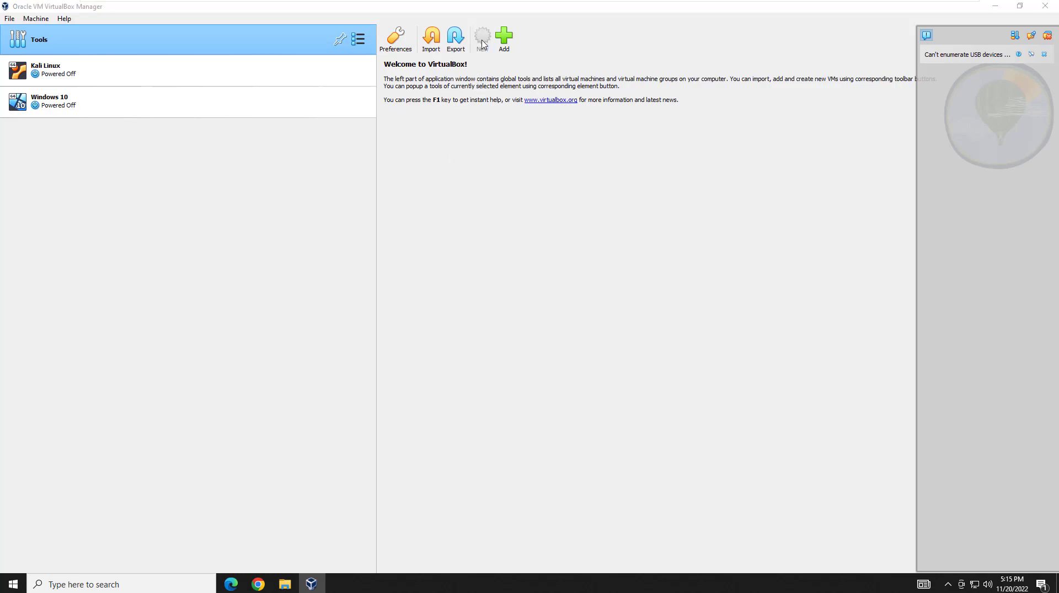
type("Nessus Scanner")
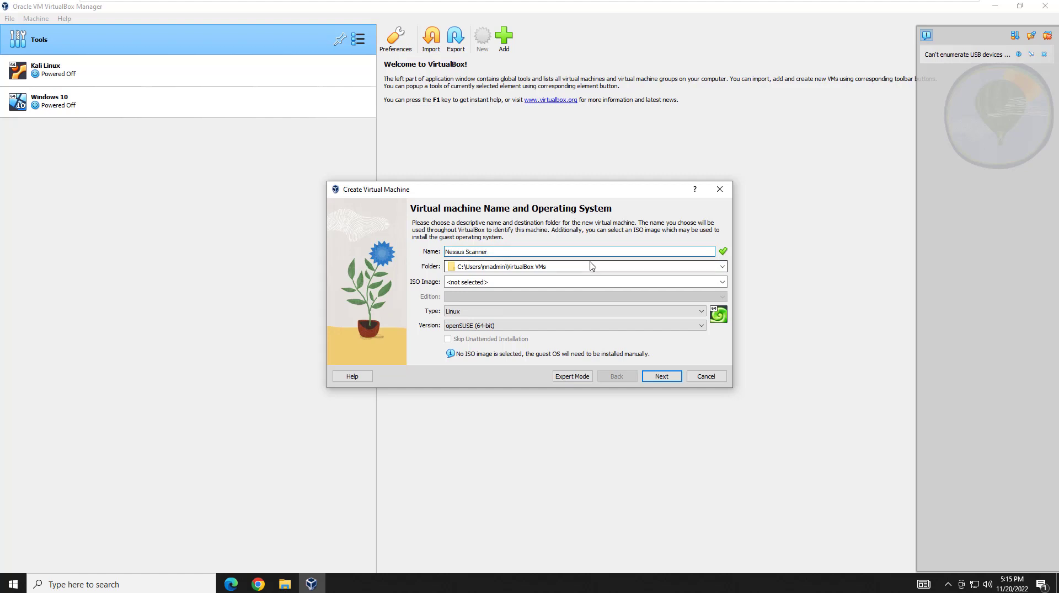
left_click(592, 268)
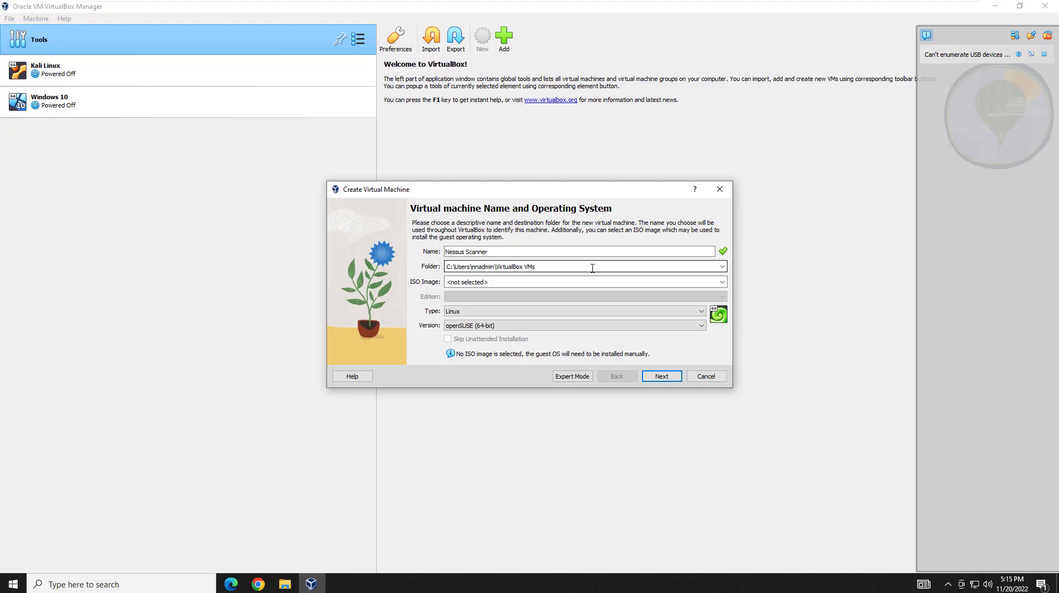
left_click(583, 280)
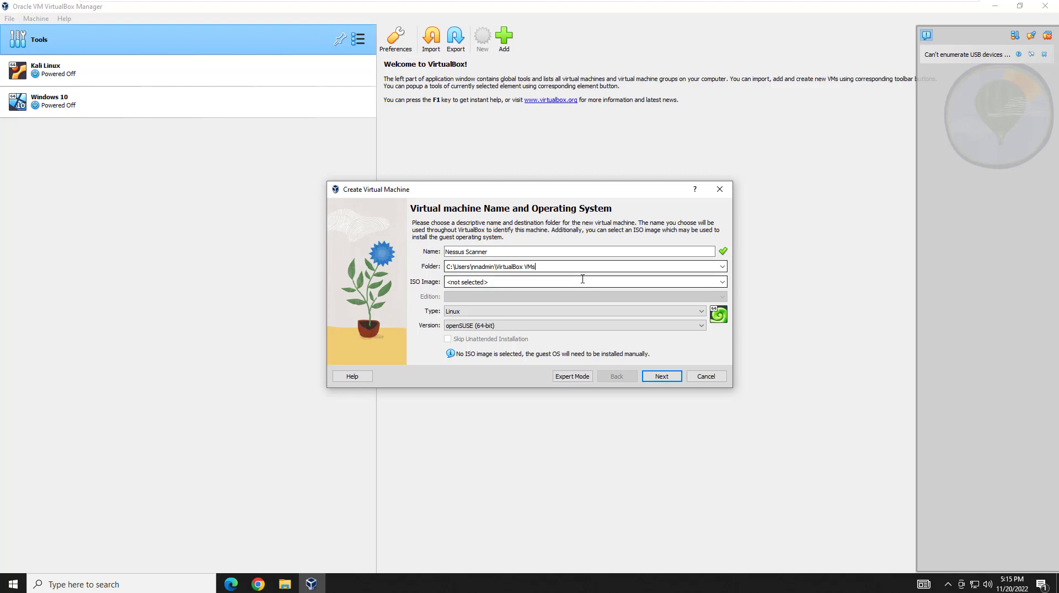
Attach the Tenable-Core-Nessus ISO and skip the unattended installation.
left_click(722, 282)
left_click(456, 303)
left_click(458, 298)
left_click(761, 445)
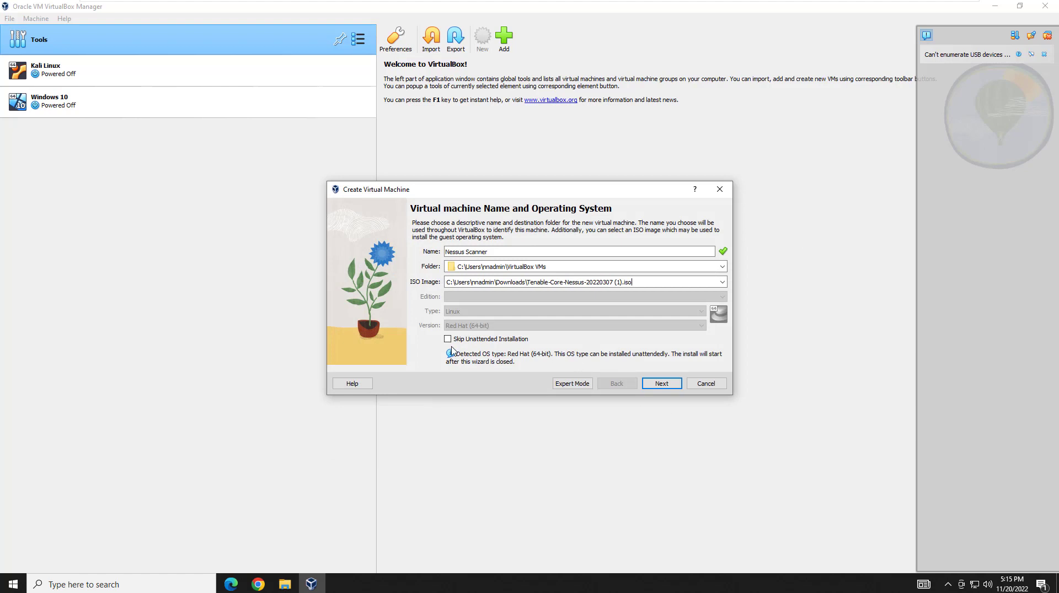
left_click(448, 340)
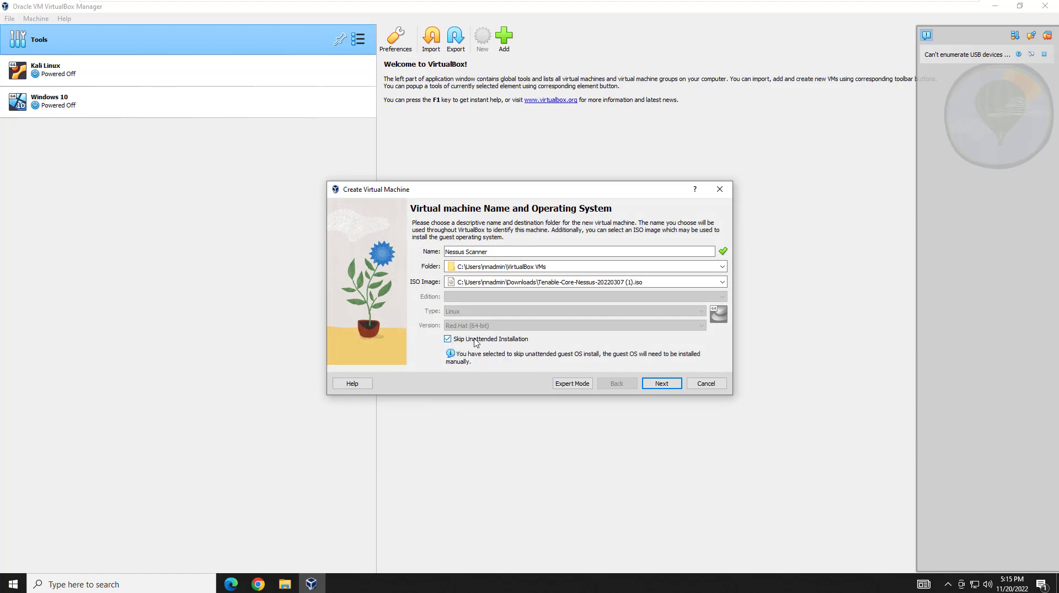
left_click(670, 385)
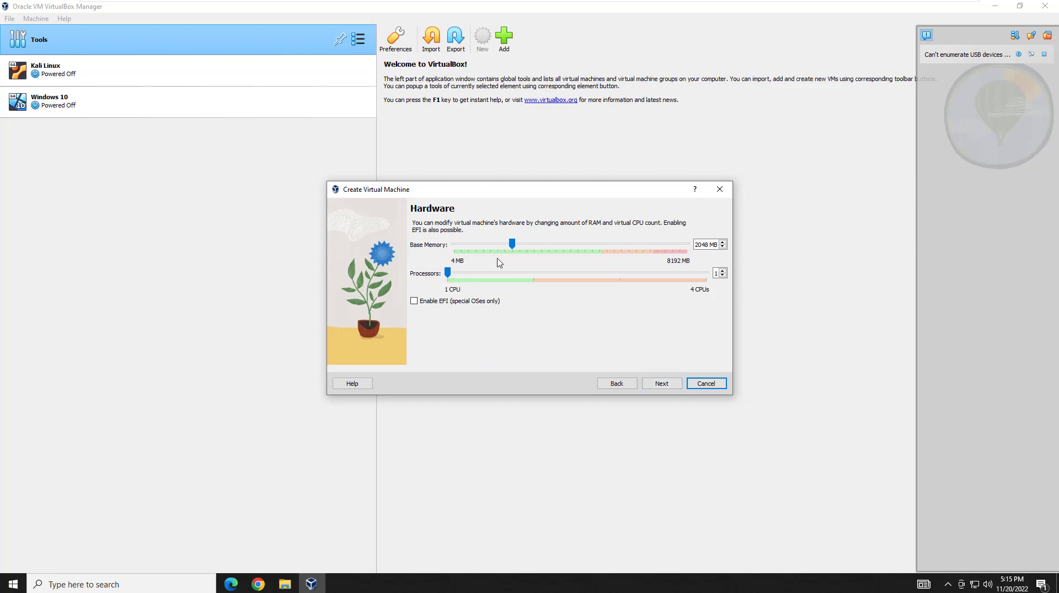
Give the machine 2 CPUs, keep the 20 GB virtual disk, and finish creating it.
left_click(531, 274)
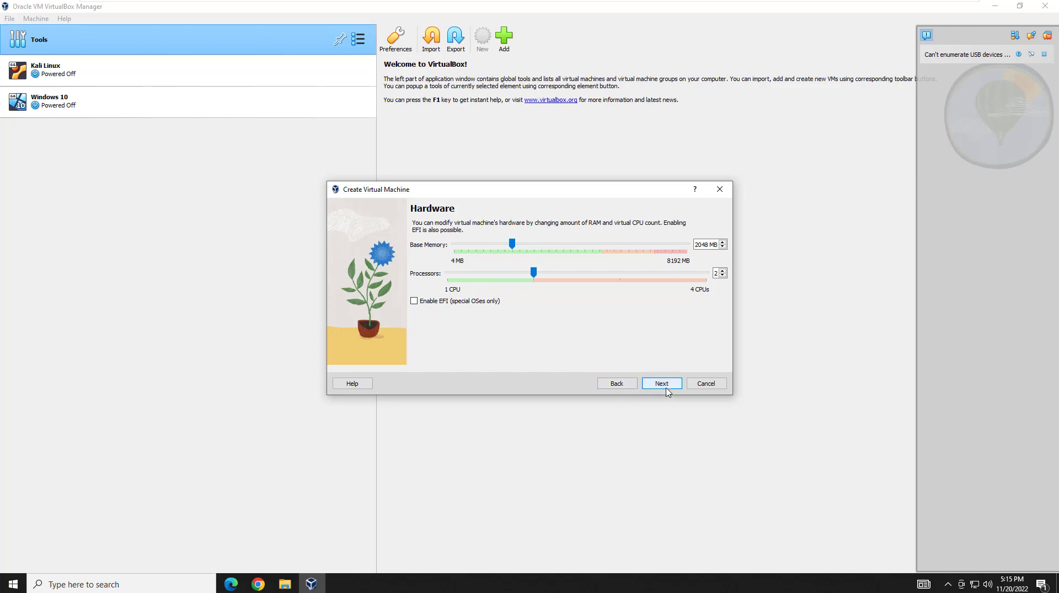
left_click(667, 386)
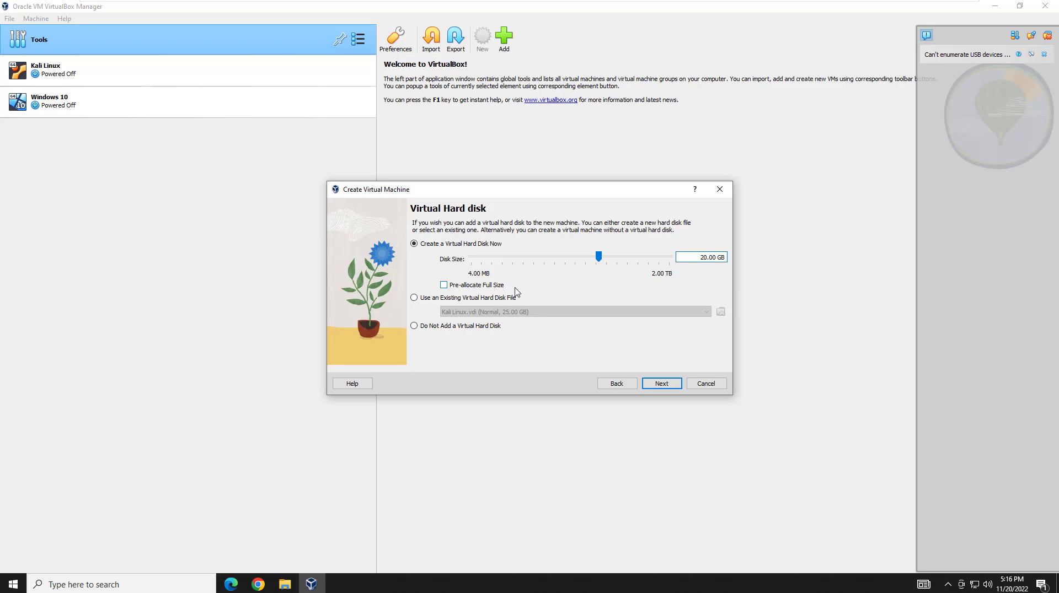
left_click(662, 384)
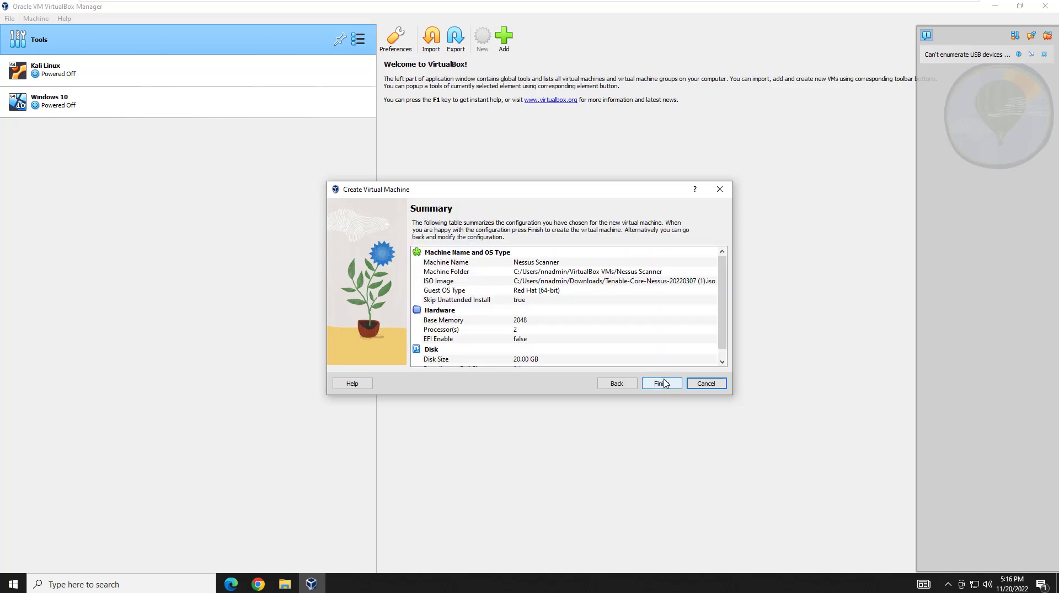
left_click(663, 384)
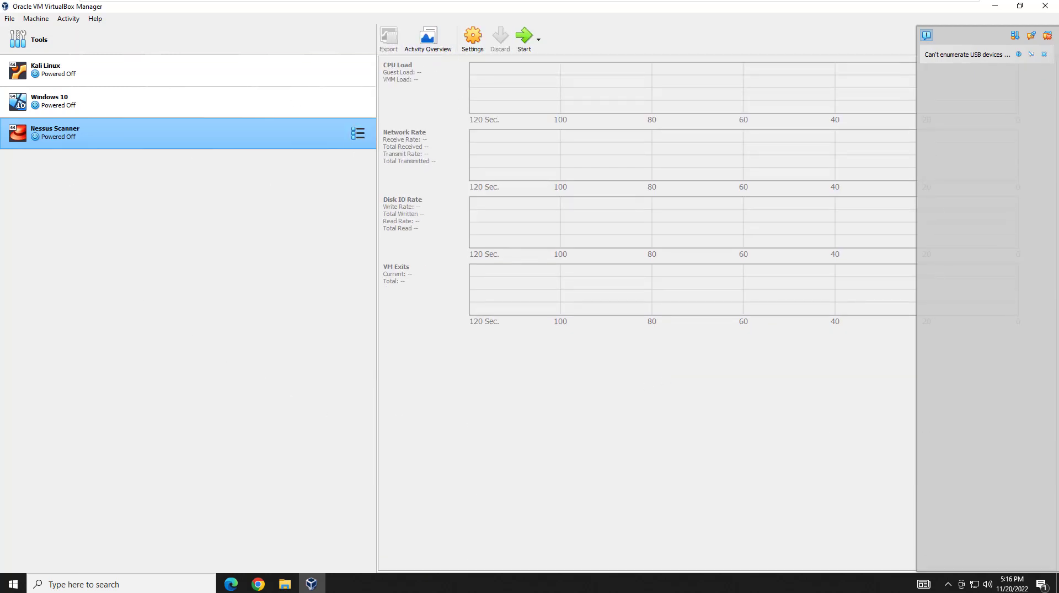
Power on Nessus Scanner, dismiss the notice, and boot the Install TenableCore entry.
double_click(107, 140)
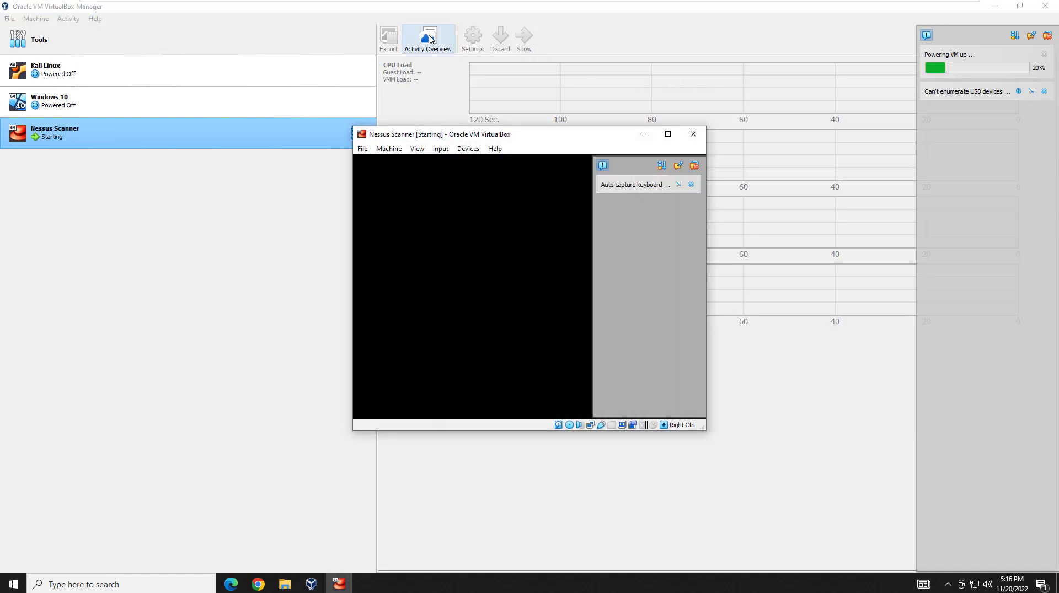
left_click(696, 168)
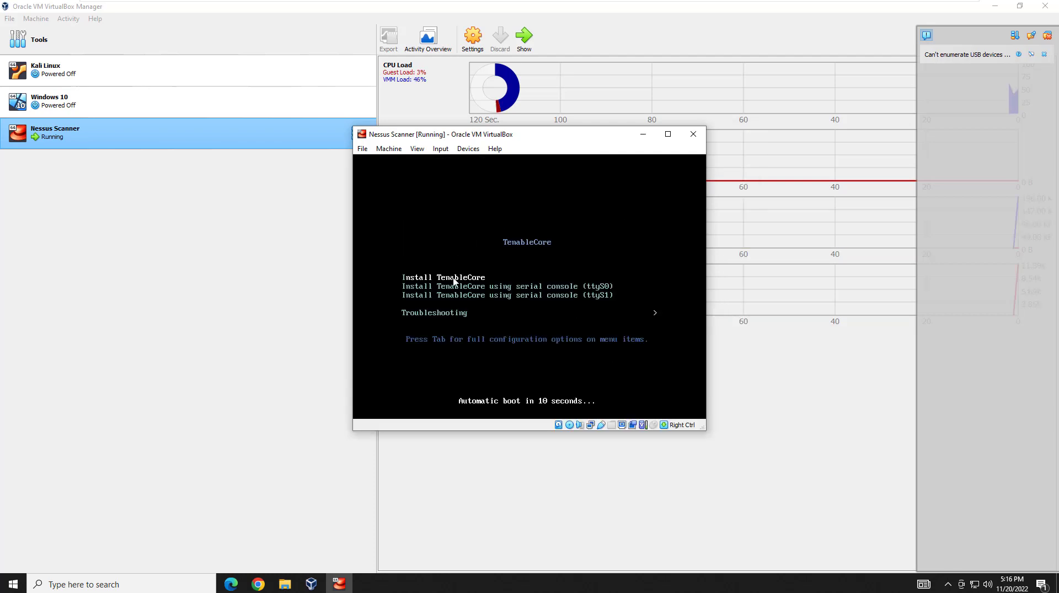
left_click(453, 281)
key("Down")
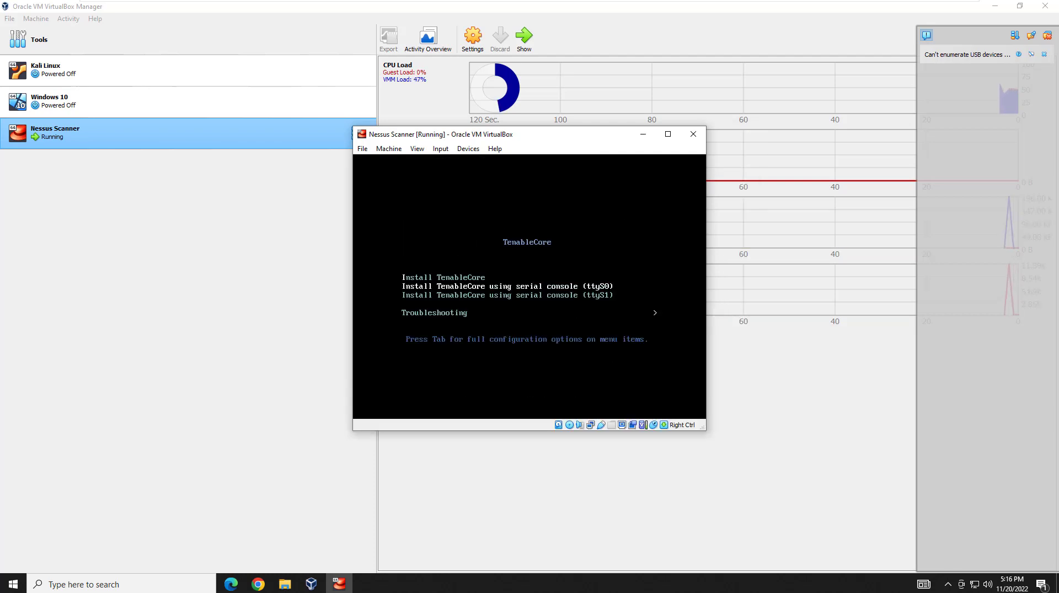
key("Up")
key("Return")
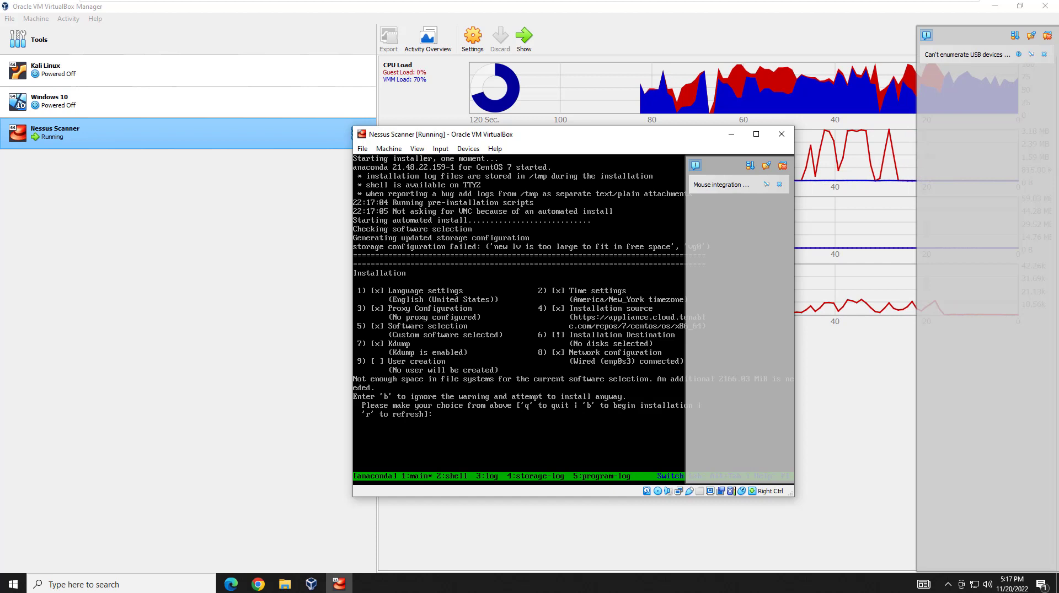
In Installation Destination (option 6), choose to use all disk space.
type("6")
key("Return")
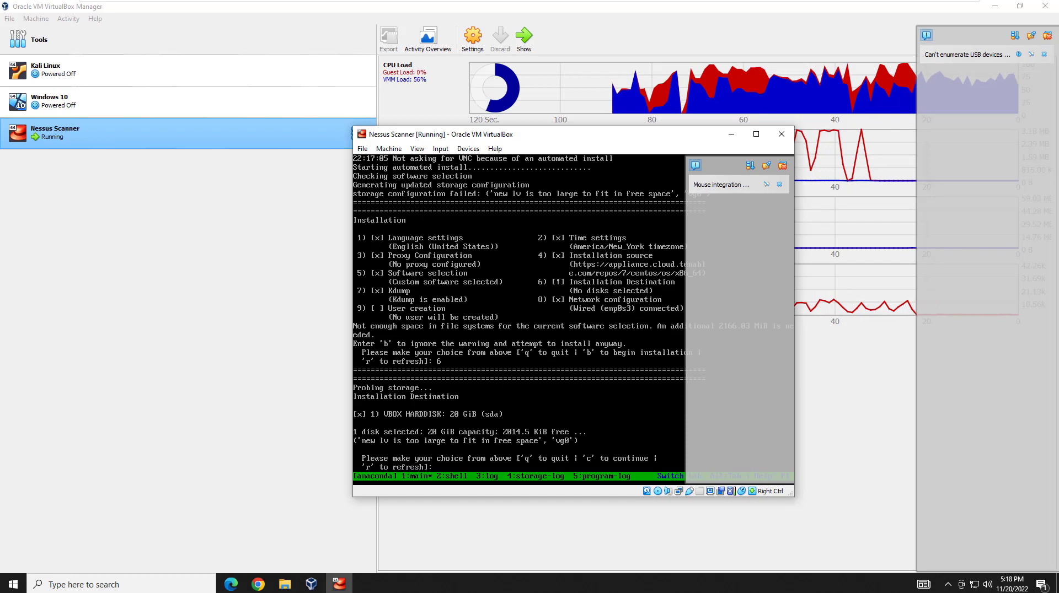
type("c")
key("Return")
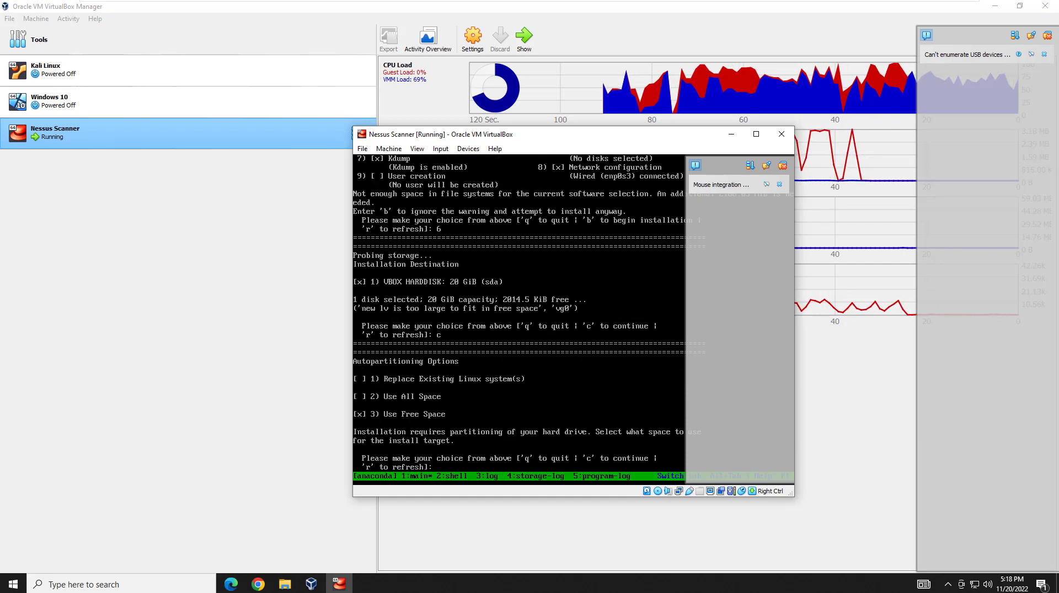
type("2")
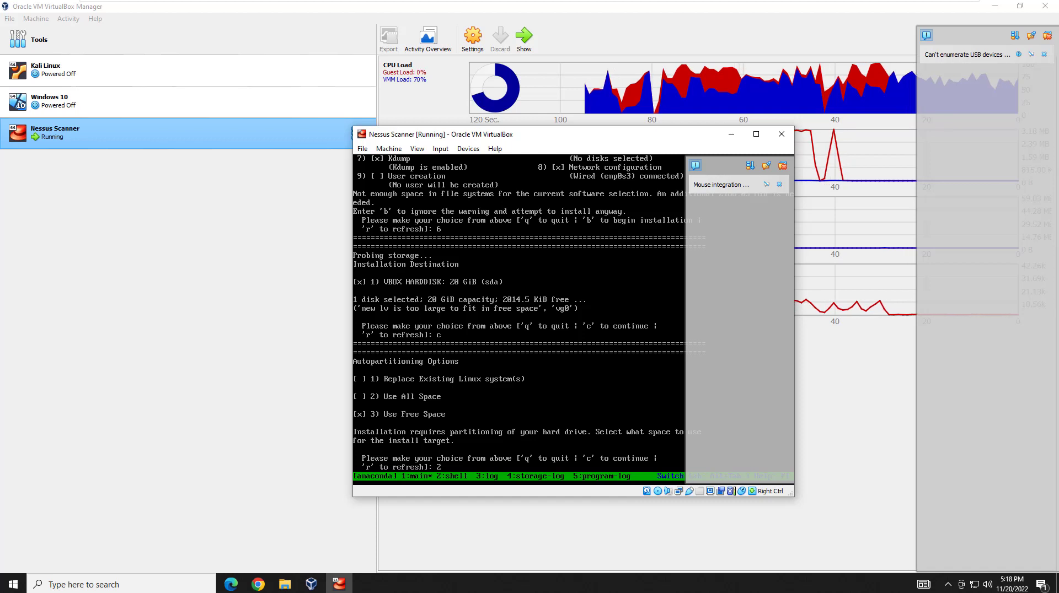
key("Return")
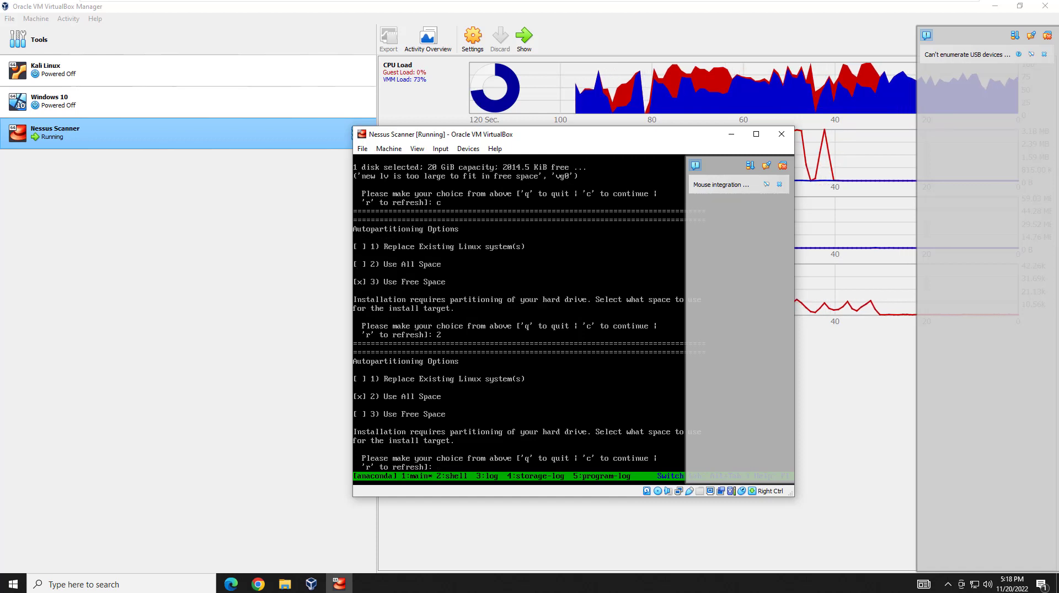
type("c")
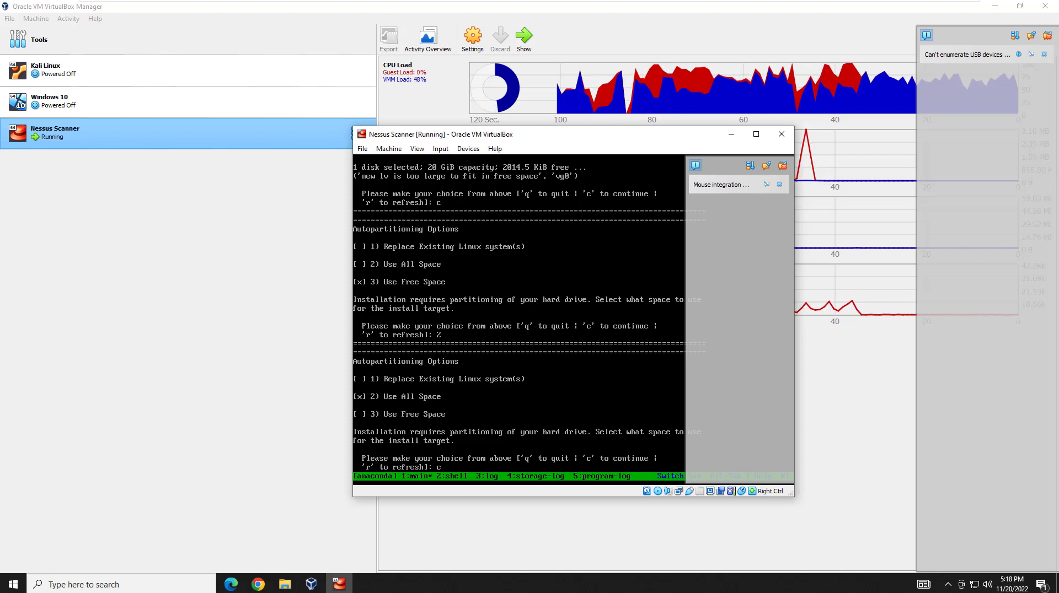
key("Return")
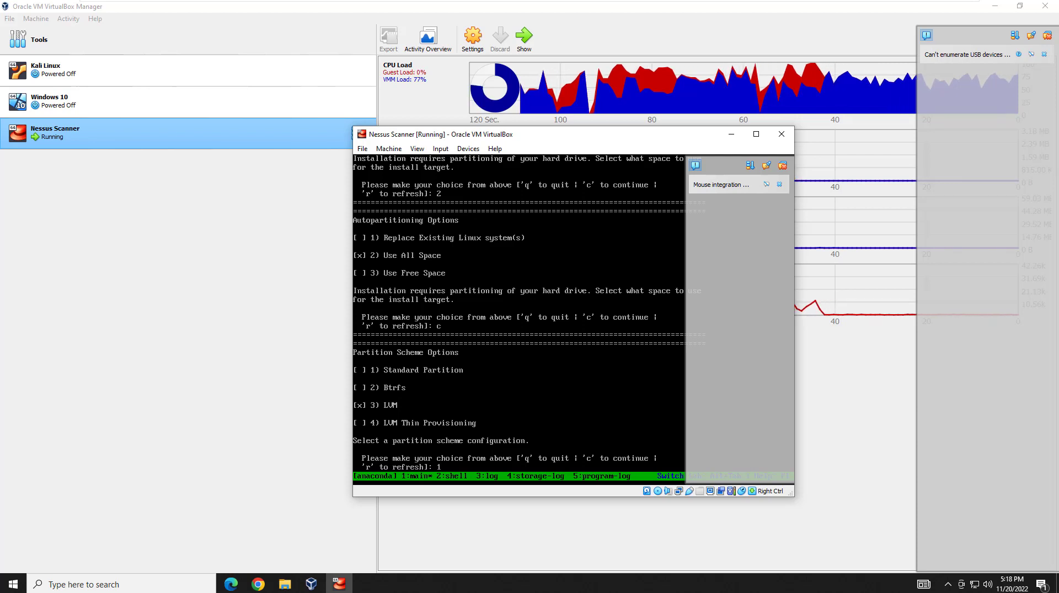
Choose Standard Partition as the partition scheme and begin the installation.
key("Return")
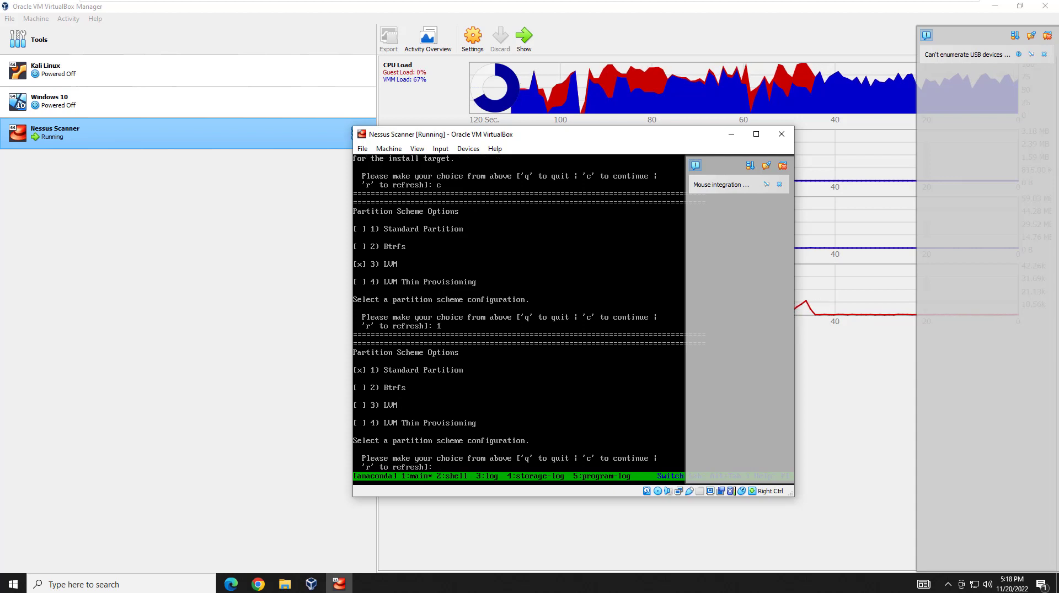
type("c")
key("Return")
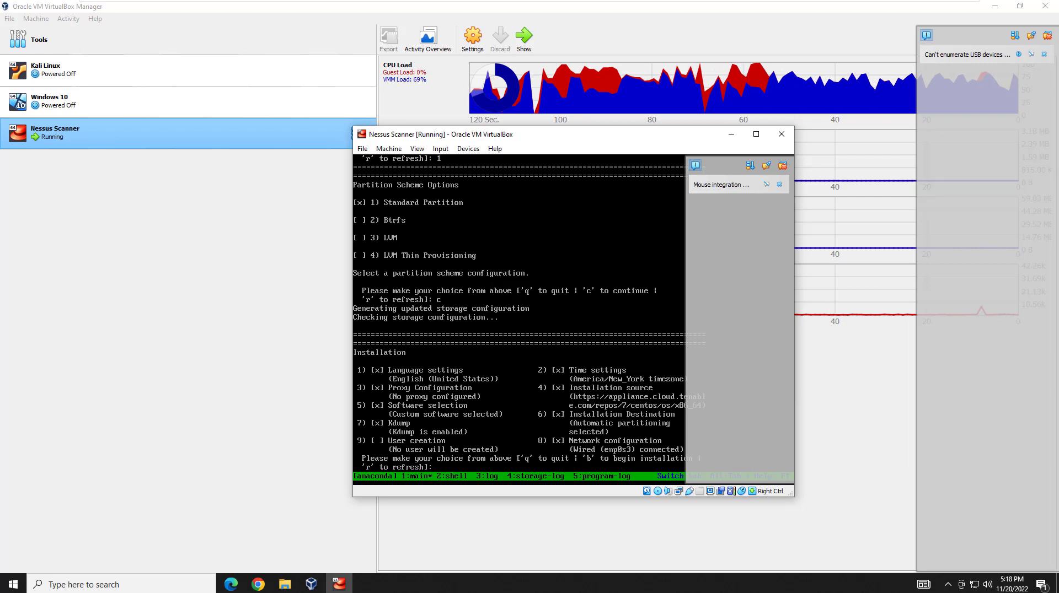
type("b")
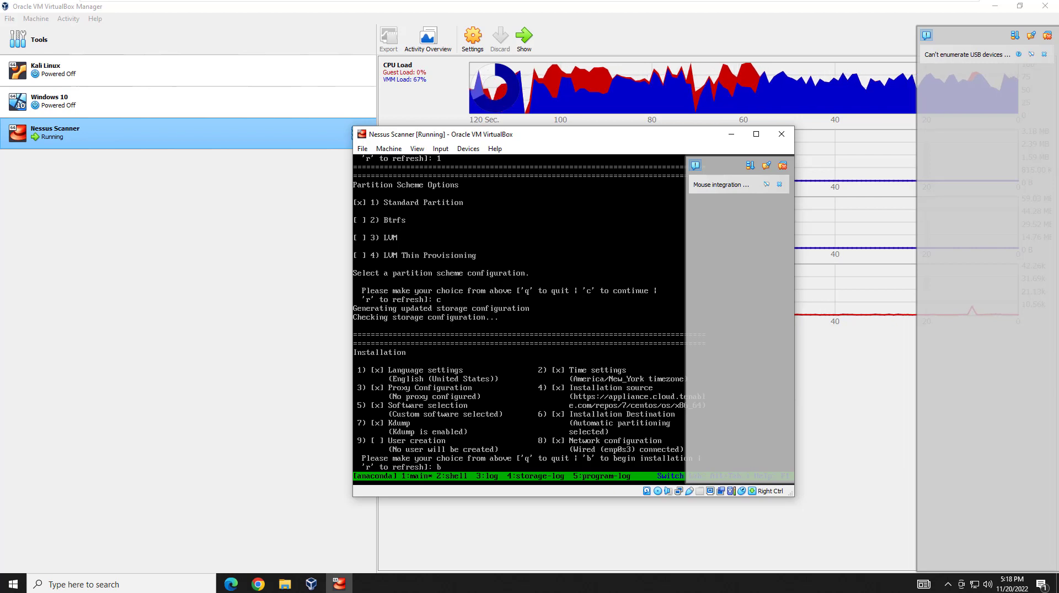
key("Return")
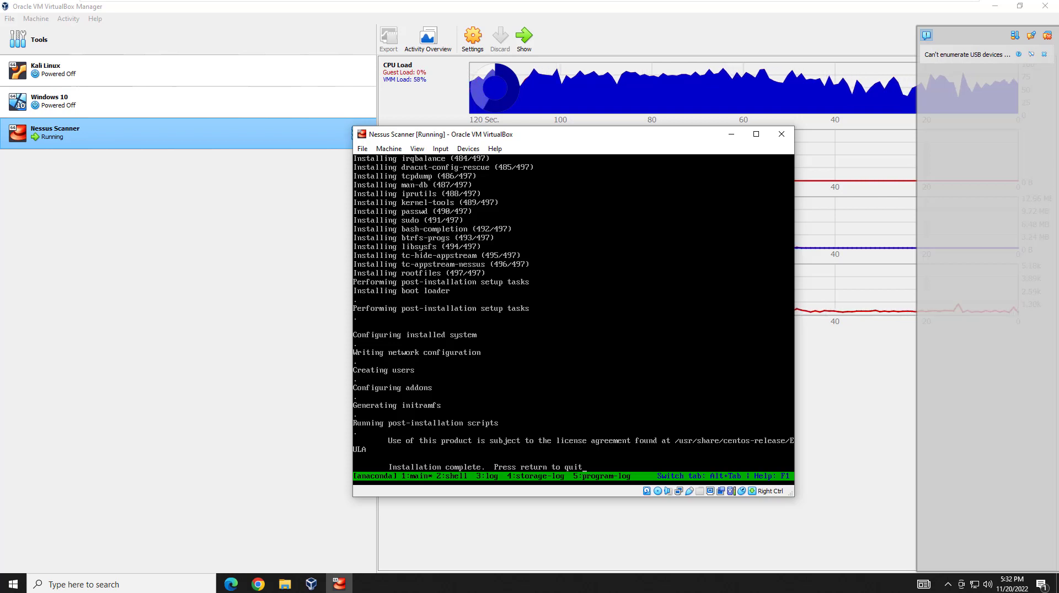
Shut down the Nessus Scanner VM with Machine > ACPI Shutdown.
left_click_drag(486, 128, 506, 149)
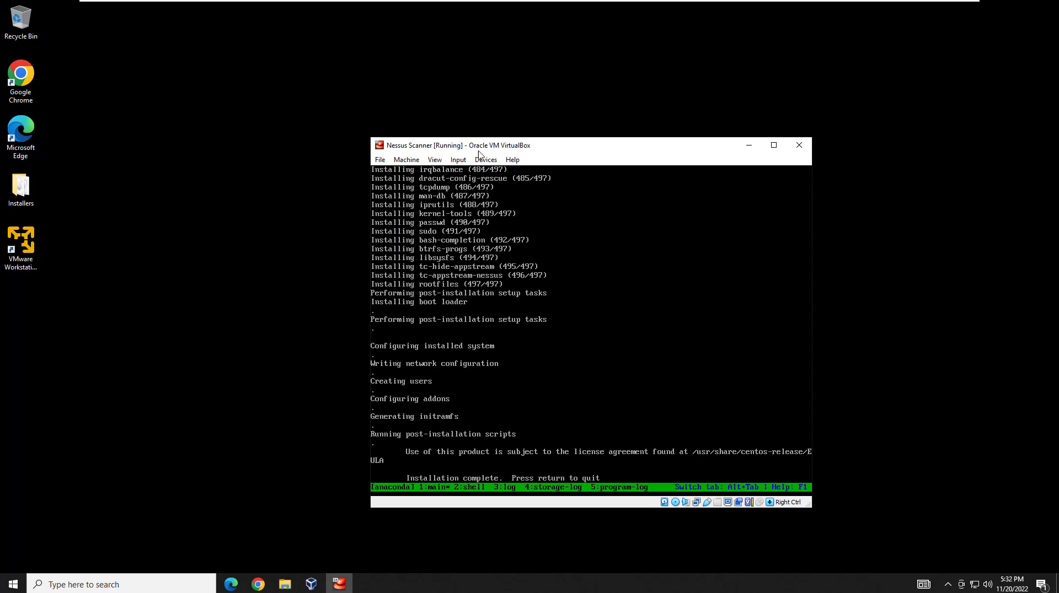
left_click(407, 160)
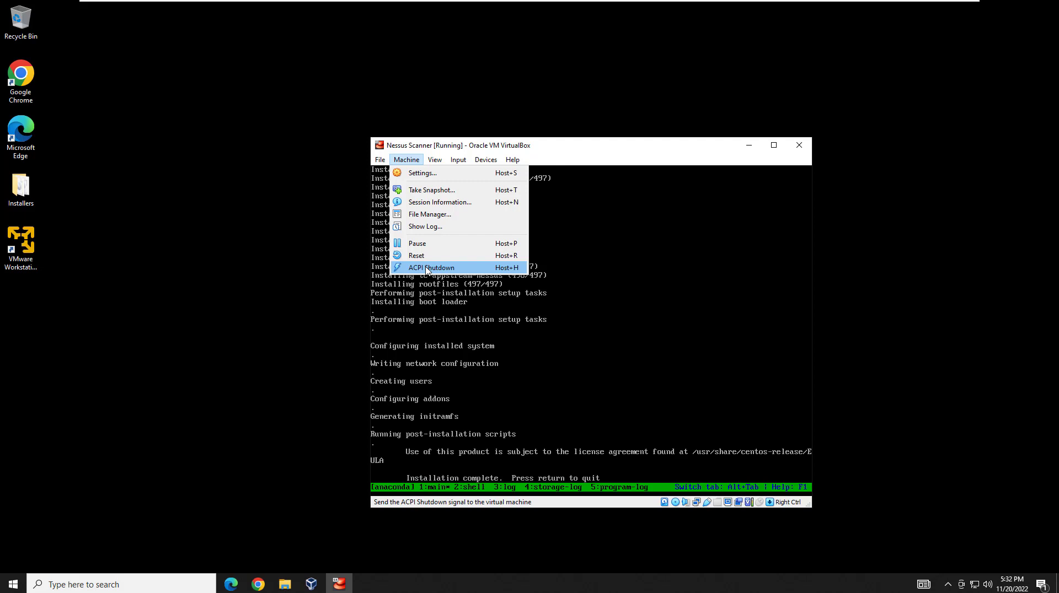
left_click(427, 268)
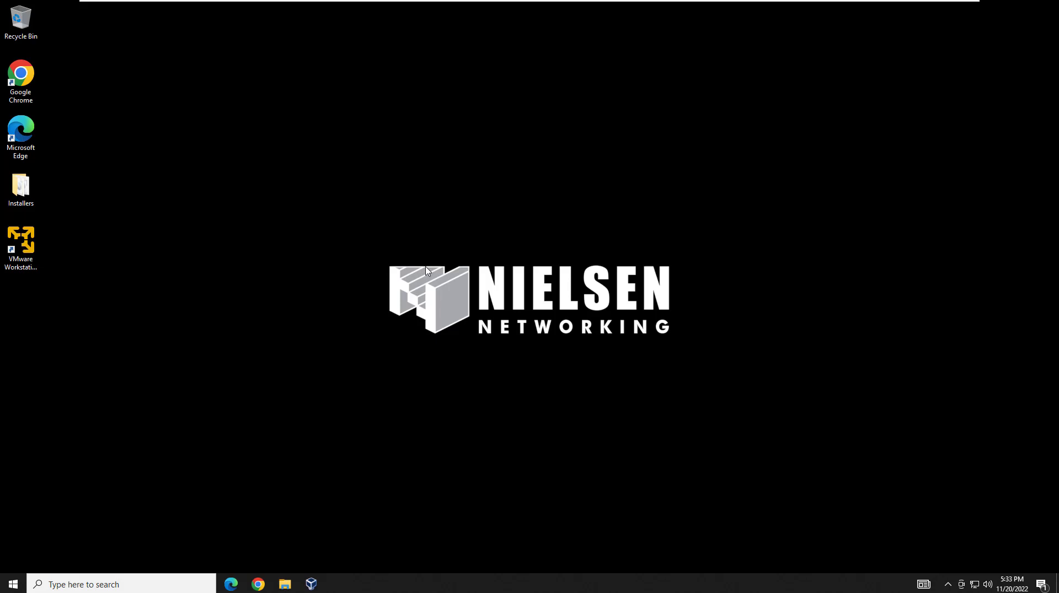
Remove the Tenable Core ISO optical drive from Nessus Scanner's Storage settings and save.
left_click(310, 583)
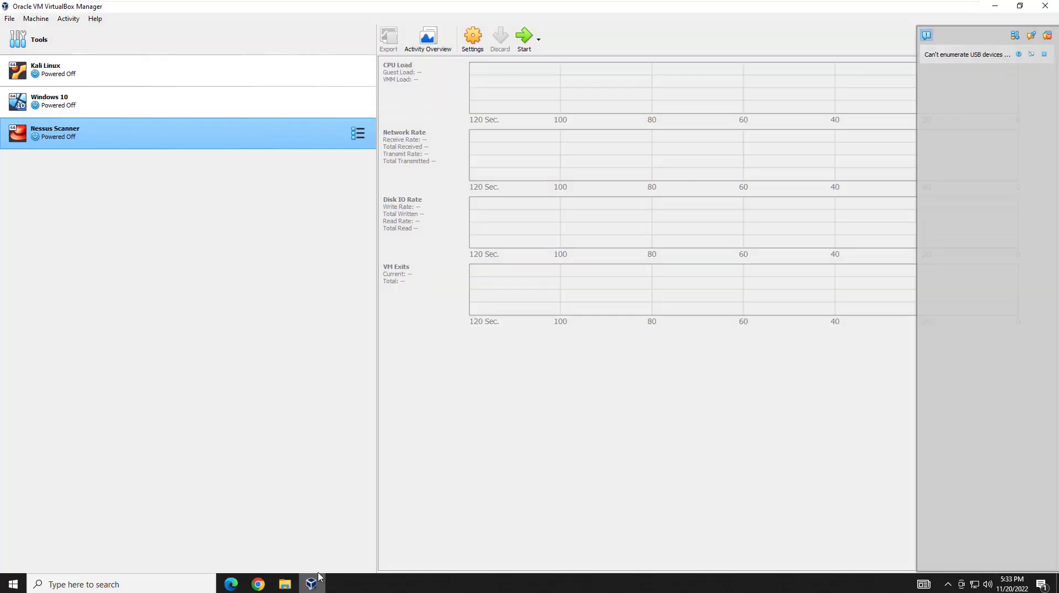
right_click(111, 142)
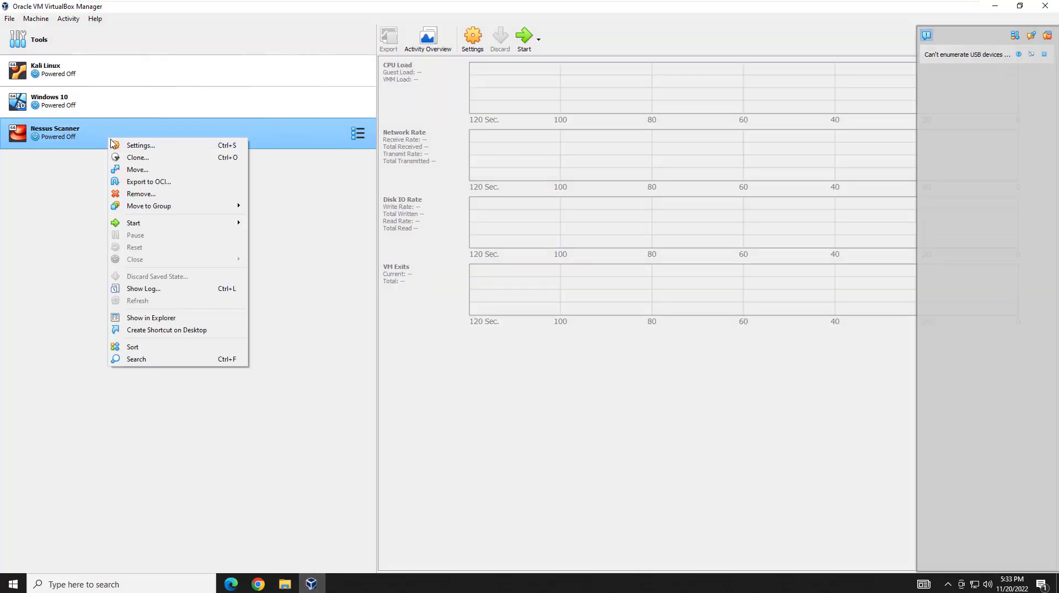
left_click(132, 146)
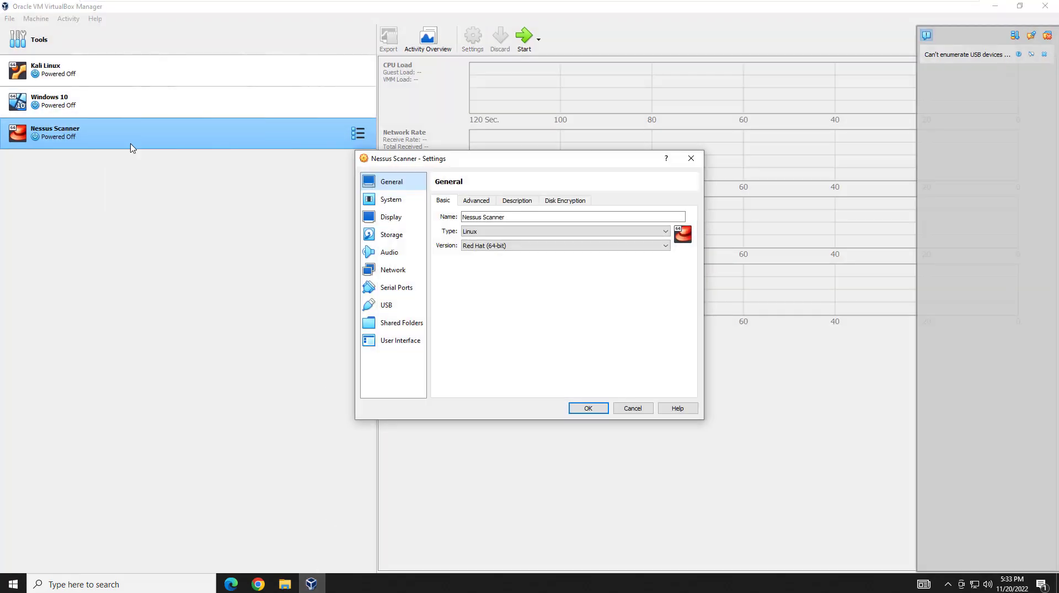
left_click(404, 242)
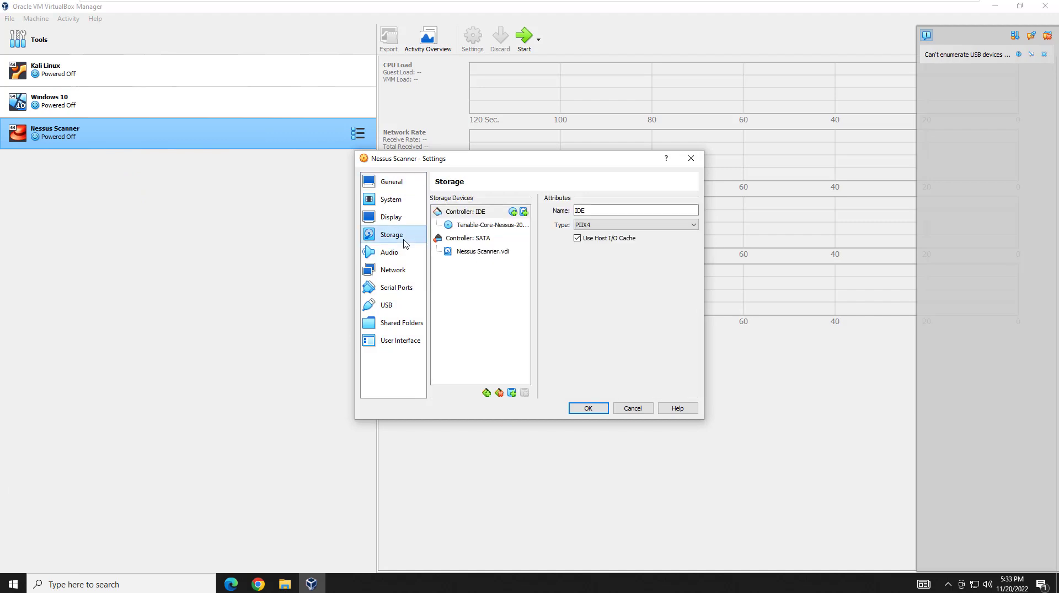
left_click(494, 229)
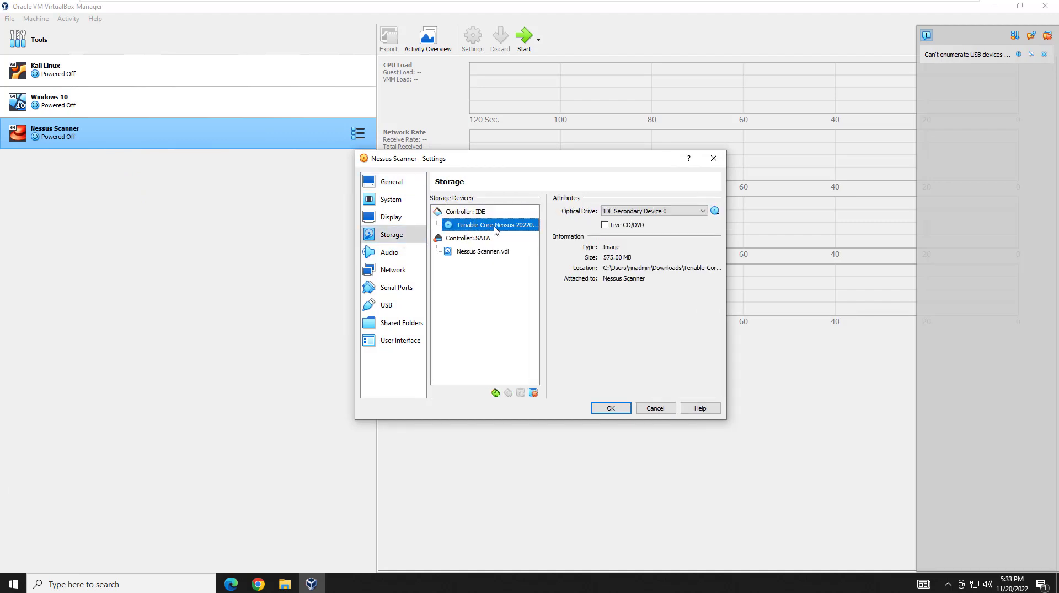
right_click(494, 227)
left_click(523, 235)
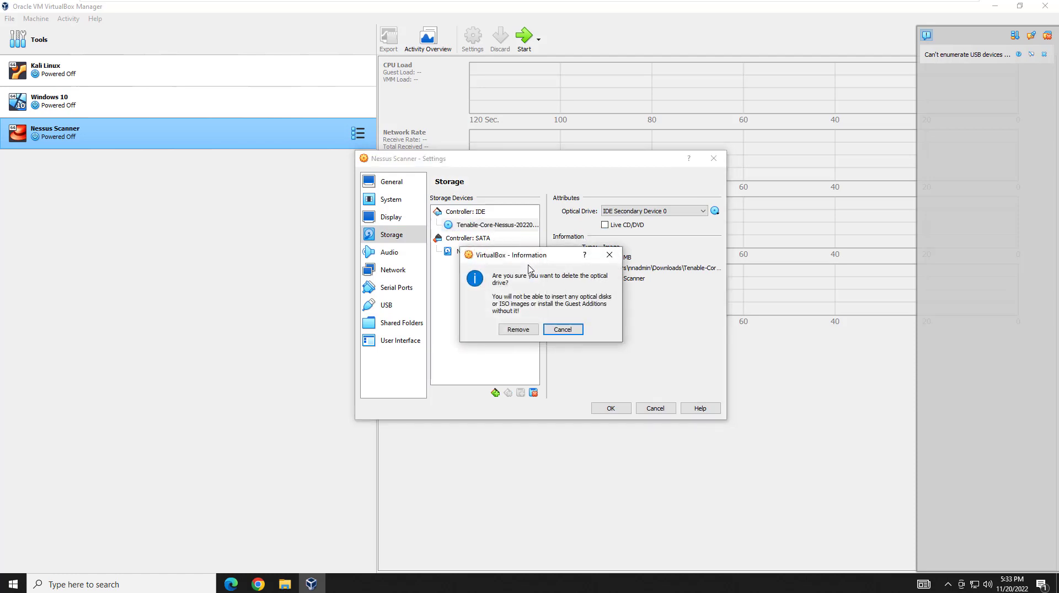
left_click(515, 330)
left_click(608, 408)
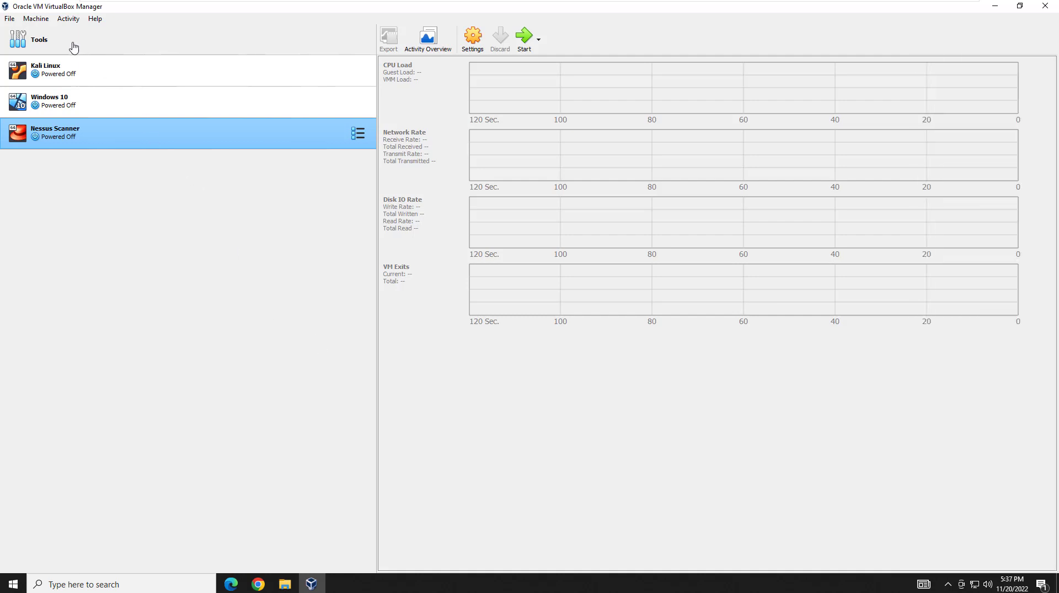
Show the Network tool on its NAT Networks tab.
left_click(74, 45)
left_click(358, 40)
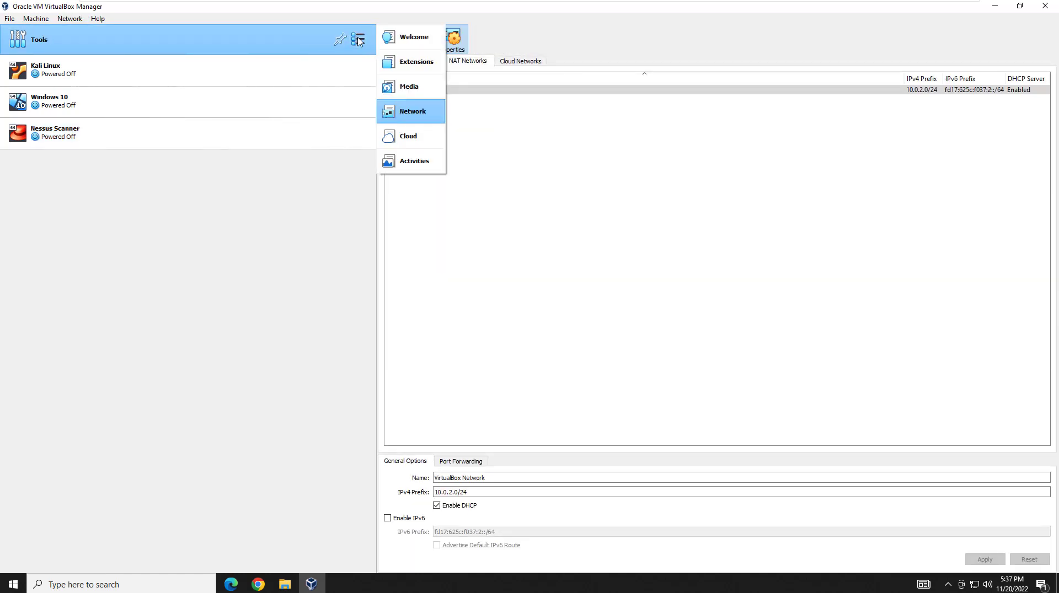
left_click(418, 112)
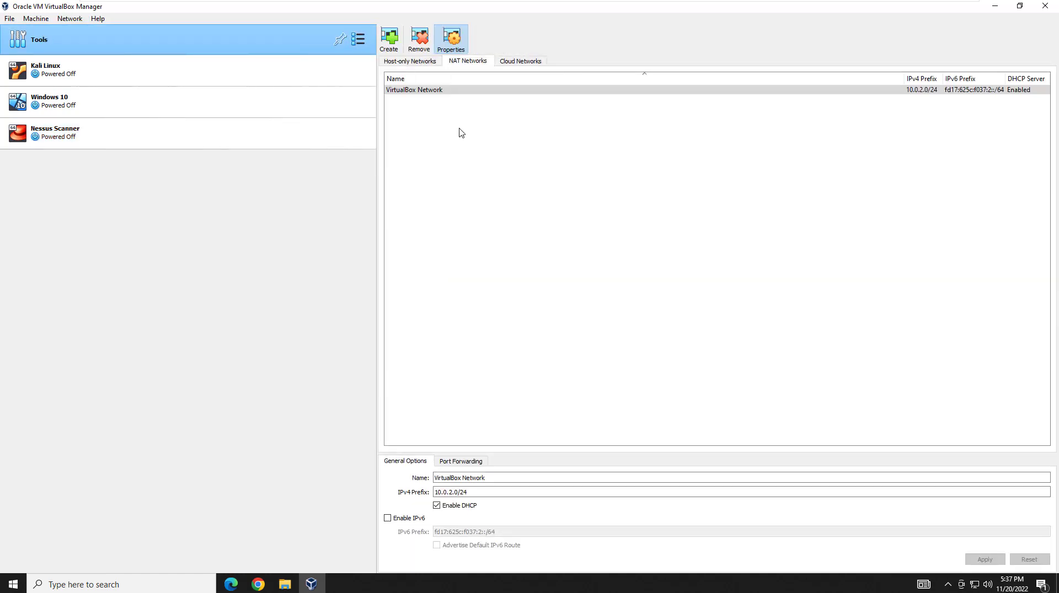
left_click(433, 62)
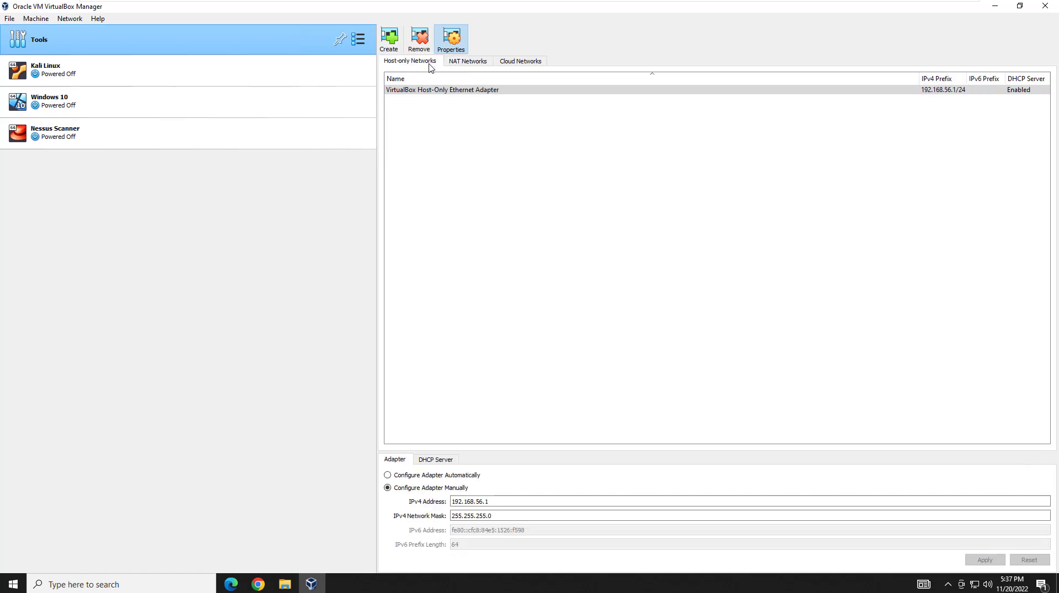
left_click(467, 63)
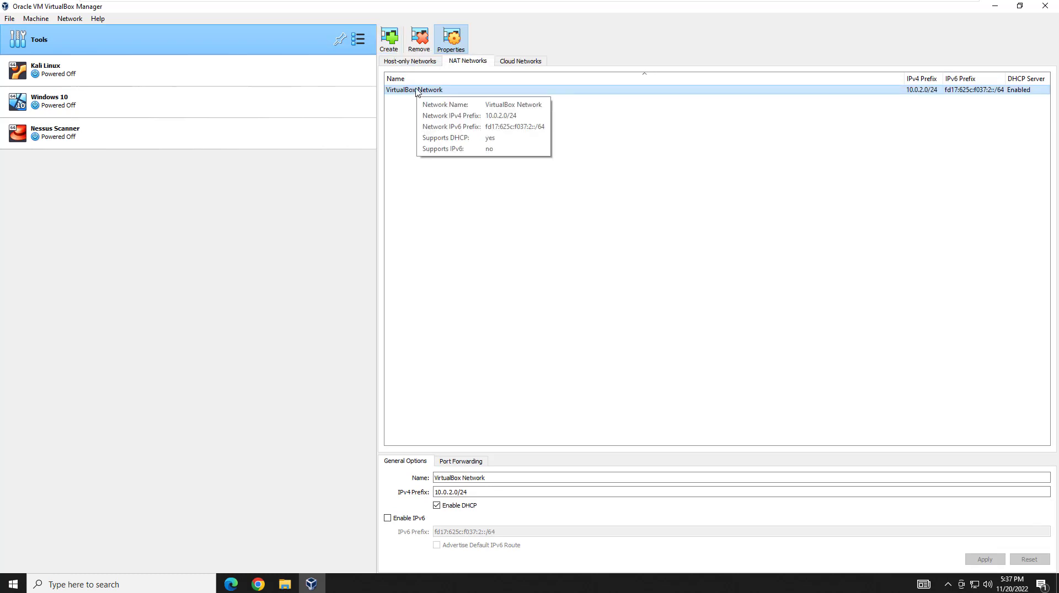
Create a NAT network, renaming it 'Nessus Network' and leaving the prefix 10.0.2.0/24.
left_click(390, 38)
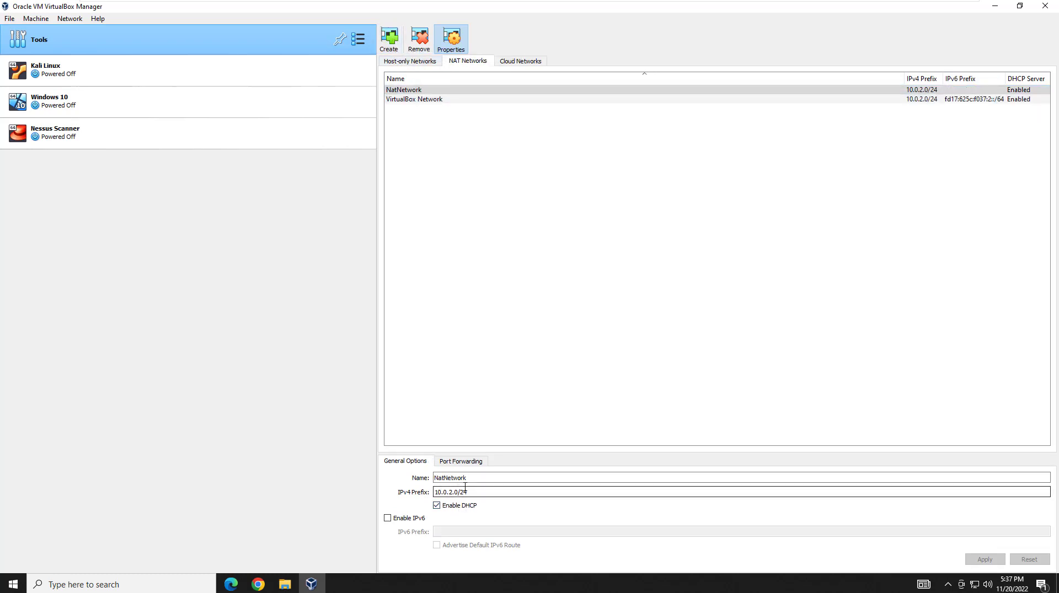
left_click_drag(474, 481, 408, 475)
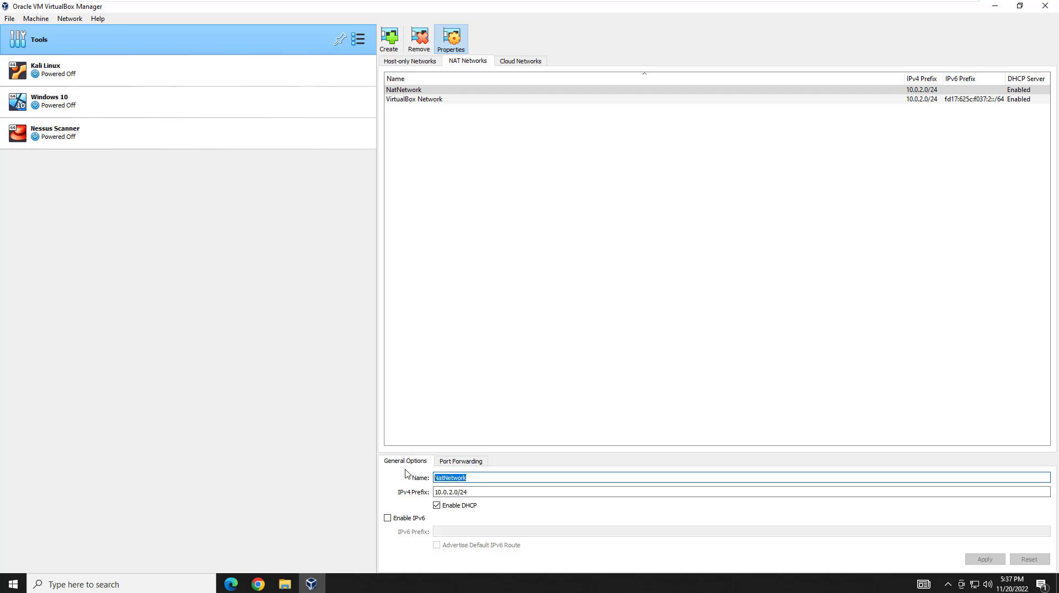
type("Ness")
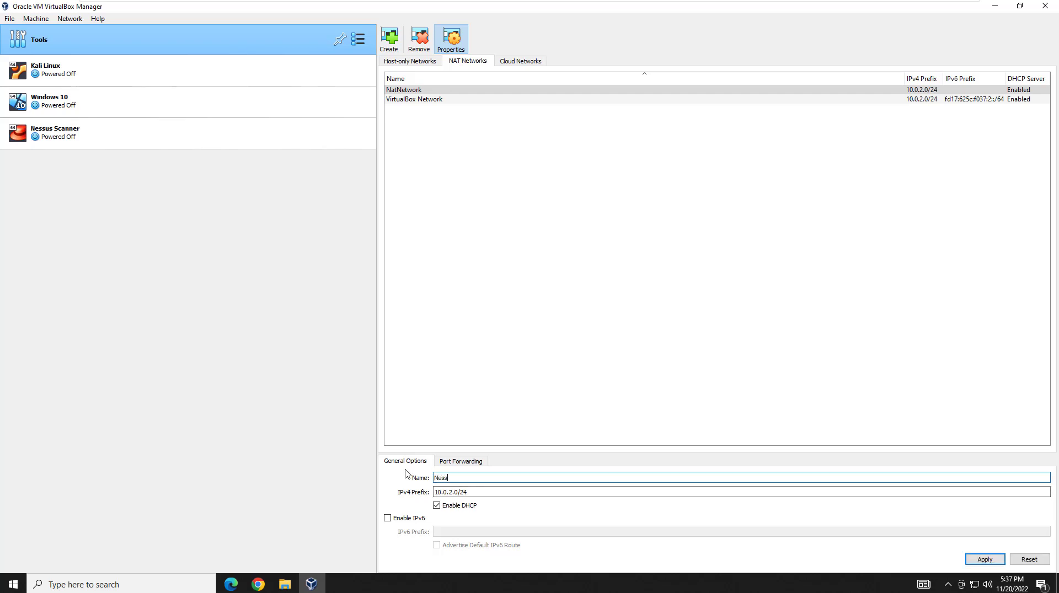
type("us Network")
left_click(443, 492)
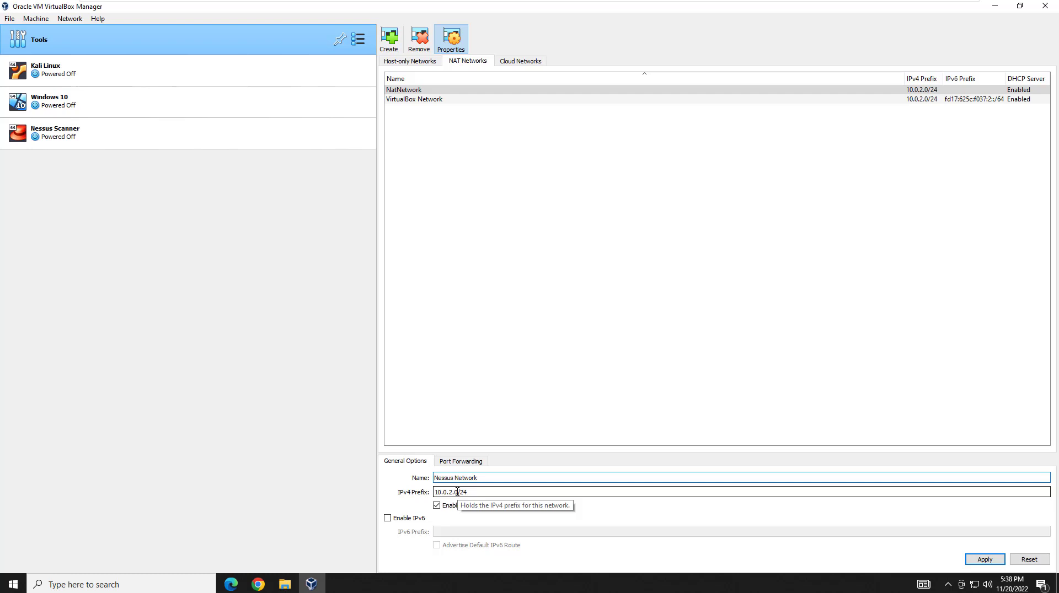
double_click(458, 492)
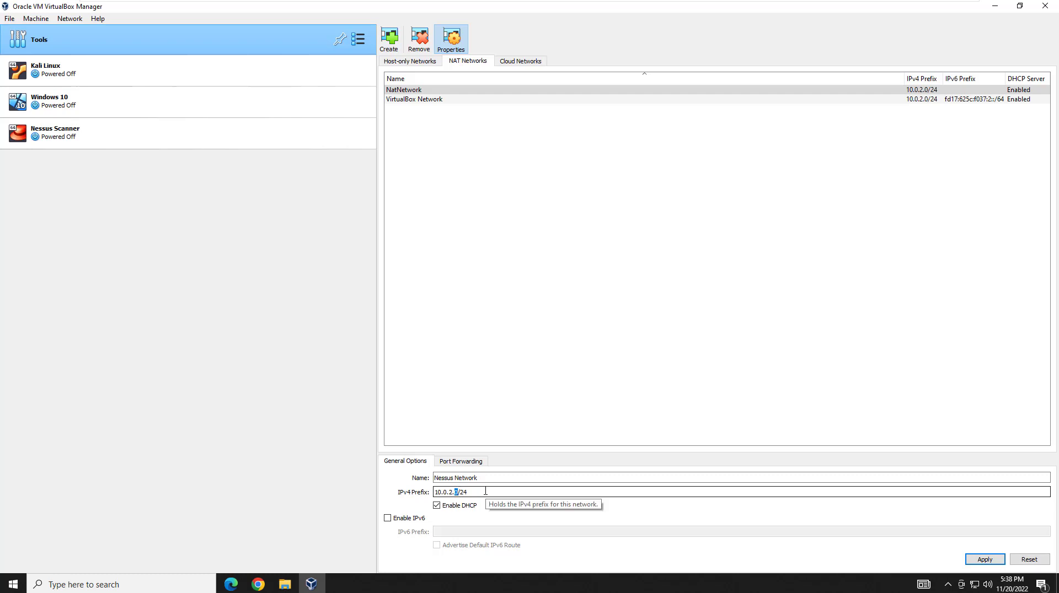
left_click(485, 492)
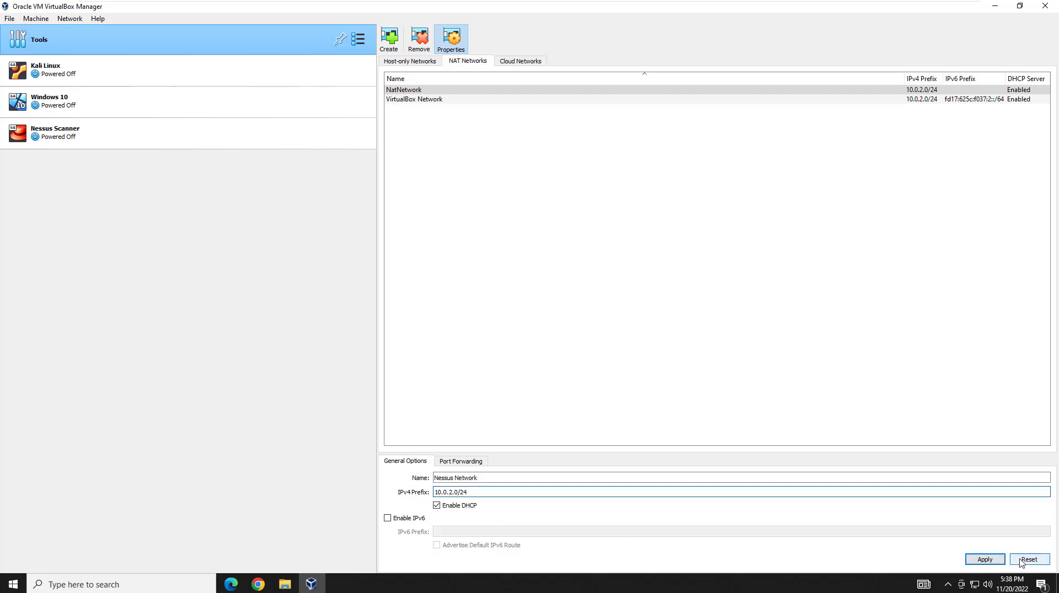
Remove the NatNetwork entry, confirming the deletion.
right_click(418, 91)
left_click(439, 86)
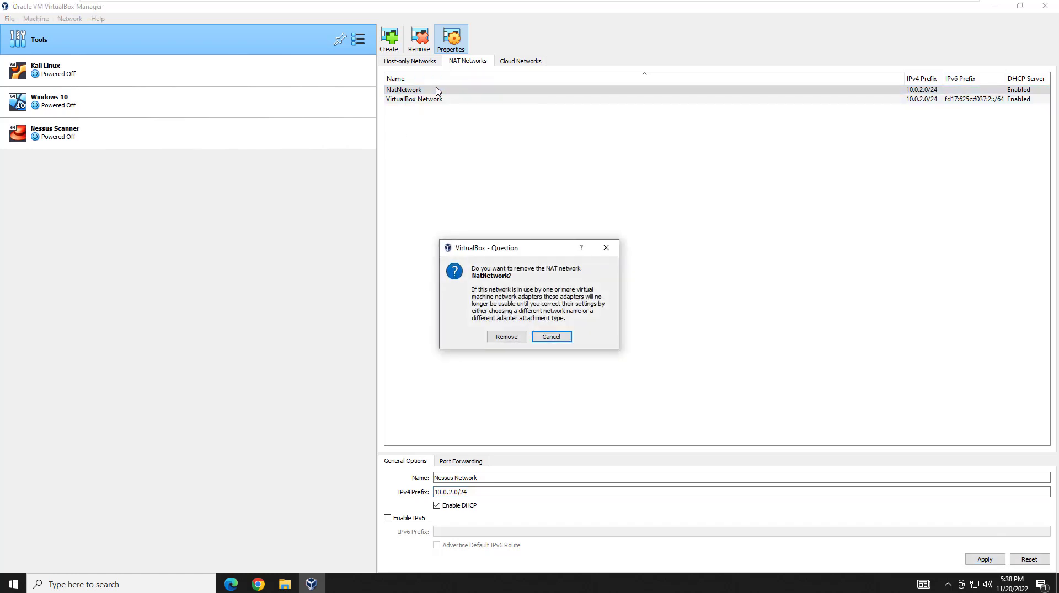
left_click(508, 336)
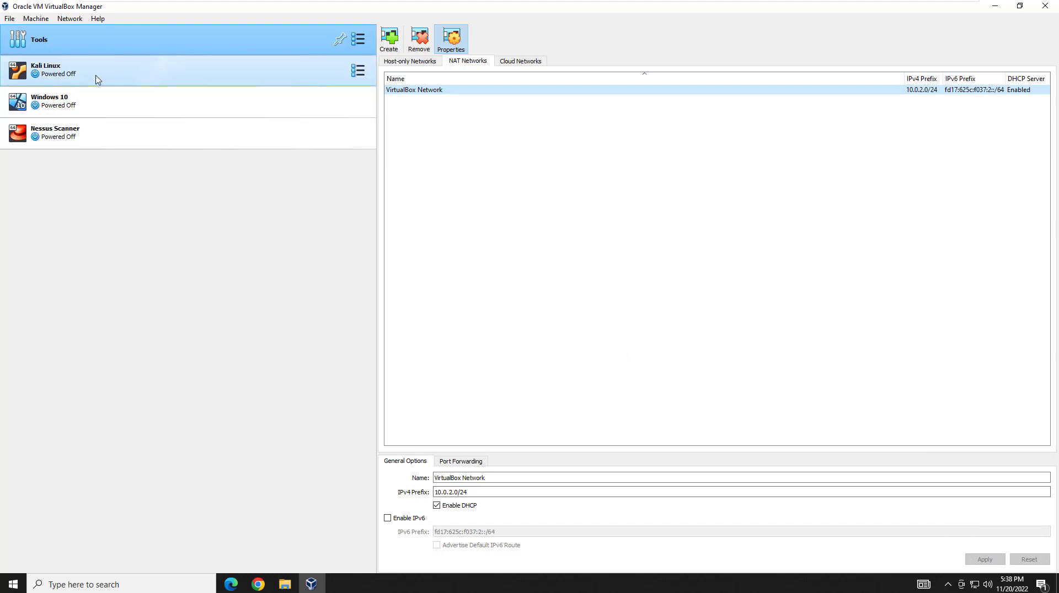
left_click(108, 133)
Attach Nessus Scanner's Adapter 1 to NAT Network 'VirtualBox Network' and save.
right_click(169, 133)
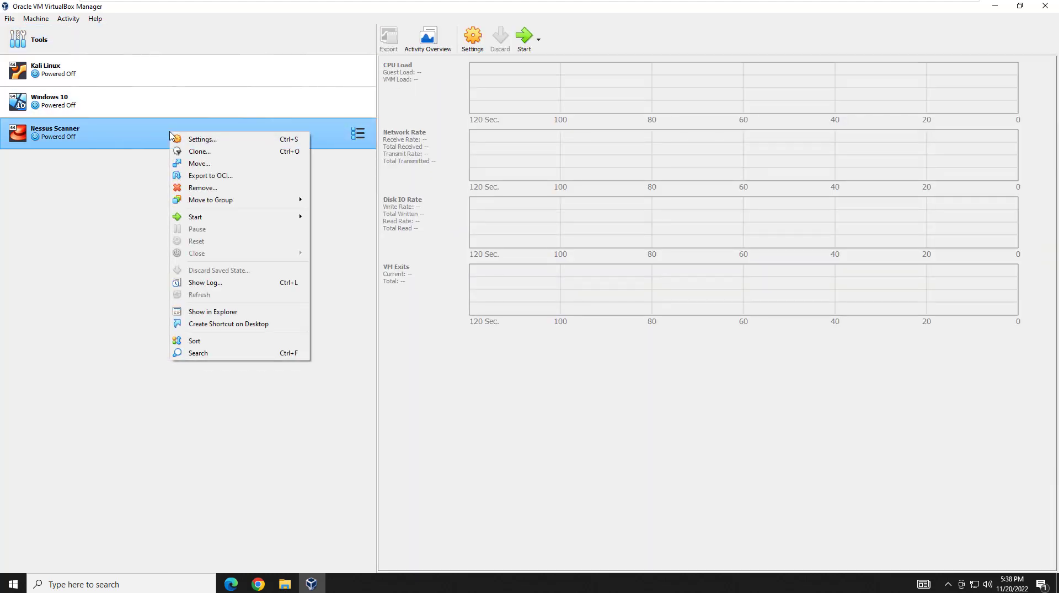
left_click(189, 140)
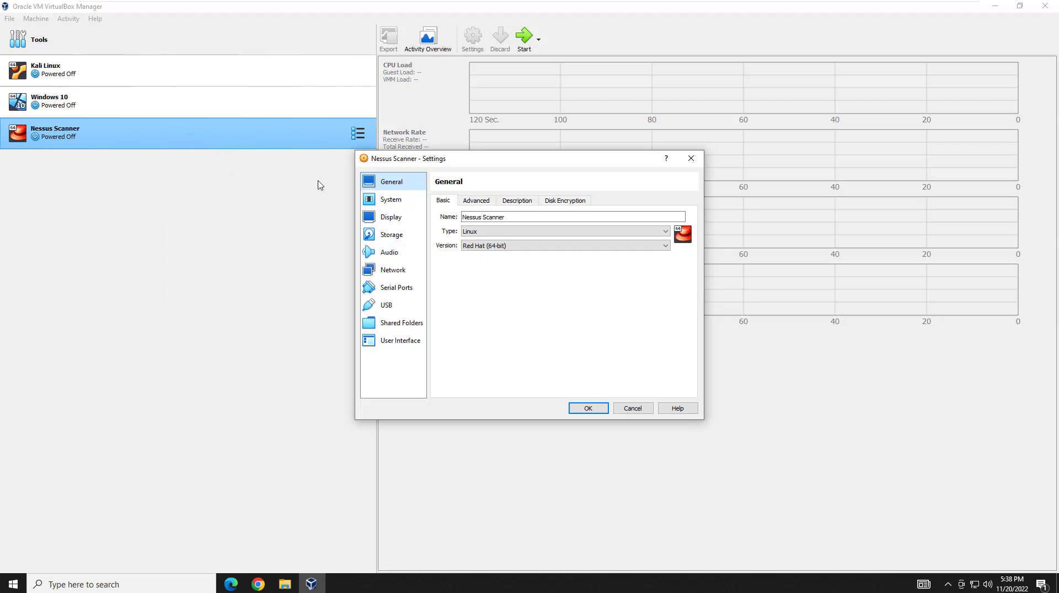
left_click(393, 270)
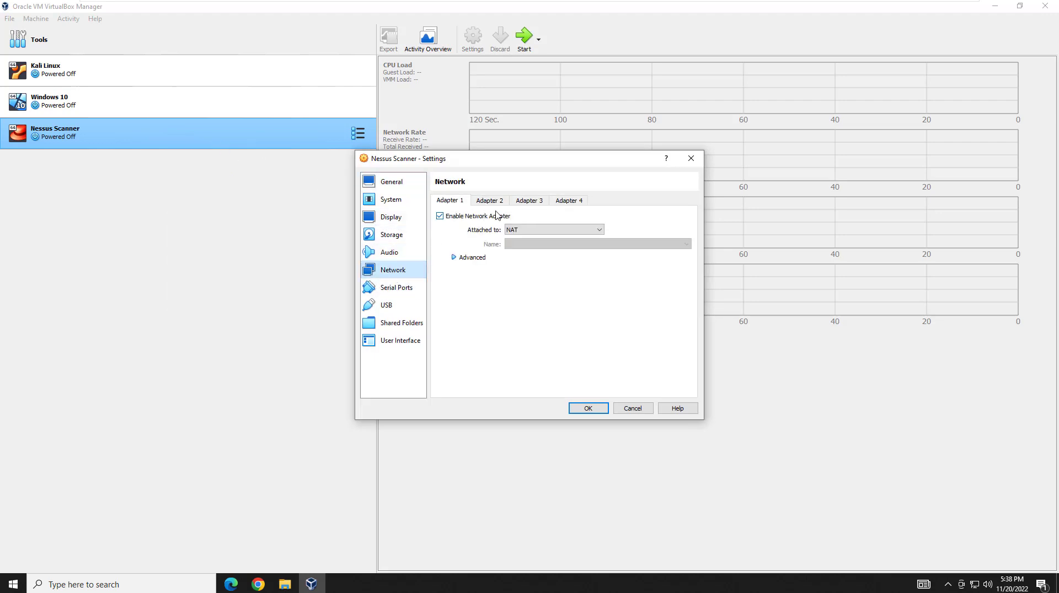
left_click(523, 231)
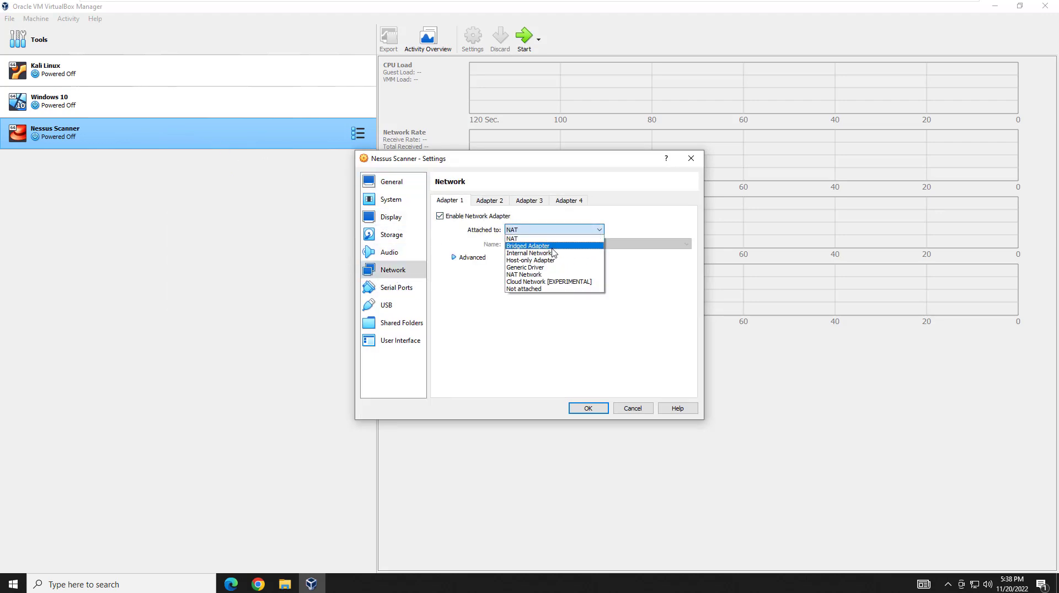
left_click(537, 274)
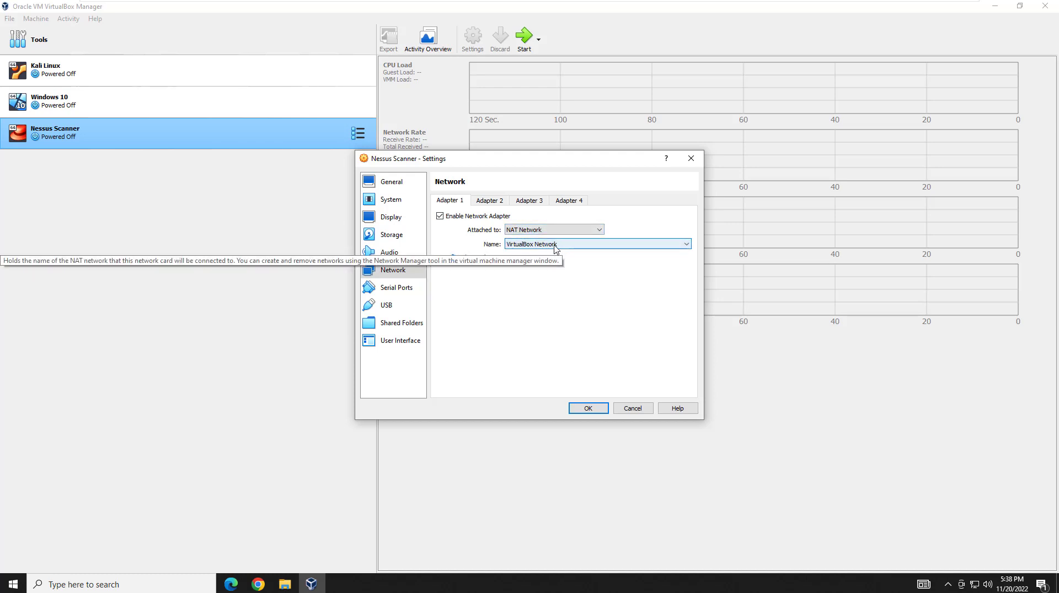
left_click(588, 408)
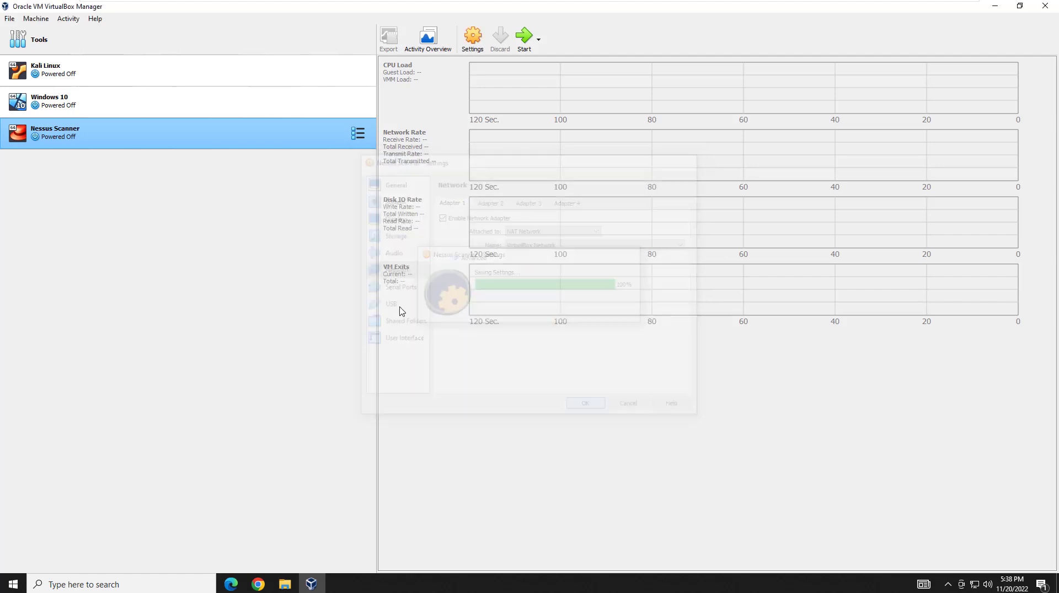
left_click(116, 117)
right_click(115, 118)
Attach the Windows 10 VM's Adapter 1 to NAT Network 'VirtualBox Network' and save.
mouse_move(169, 184)
left_click(161, 122)
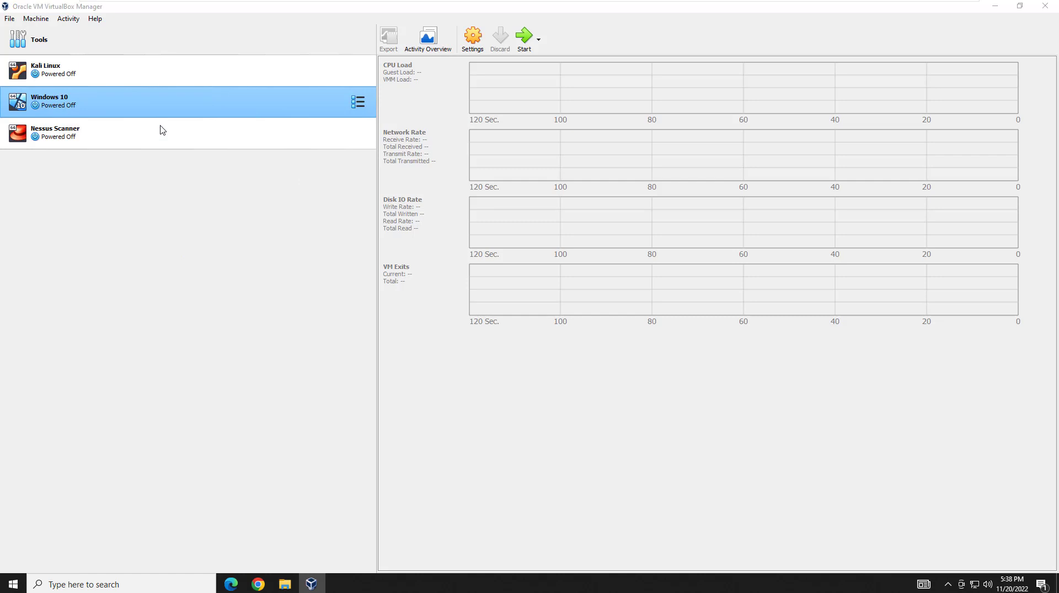
left_click(400, 270)
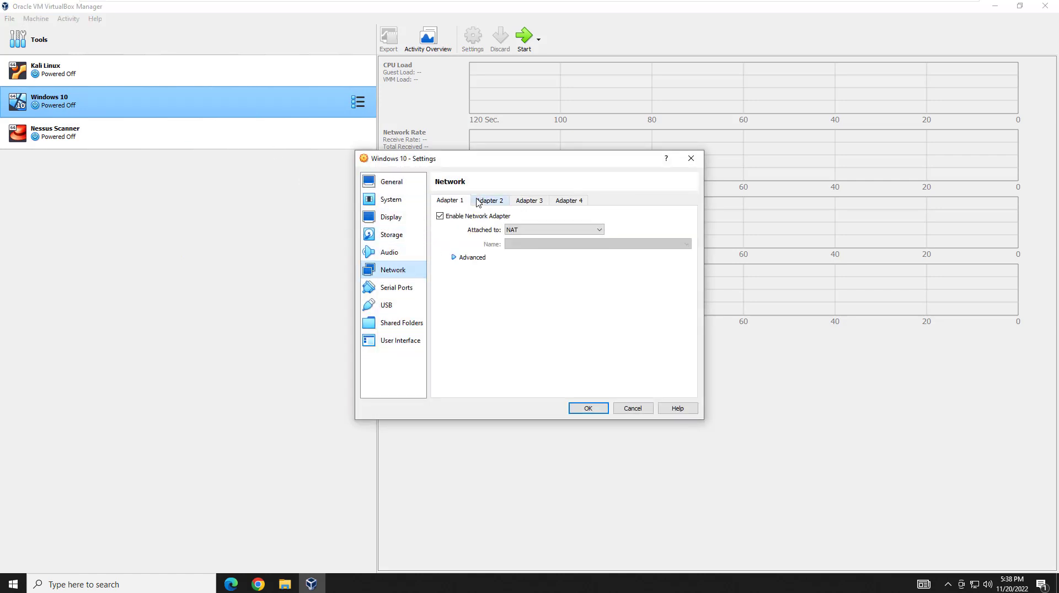
left_click(536, 229)
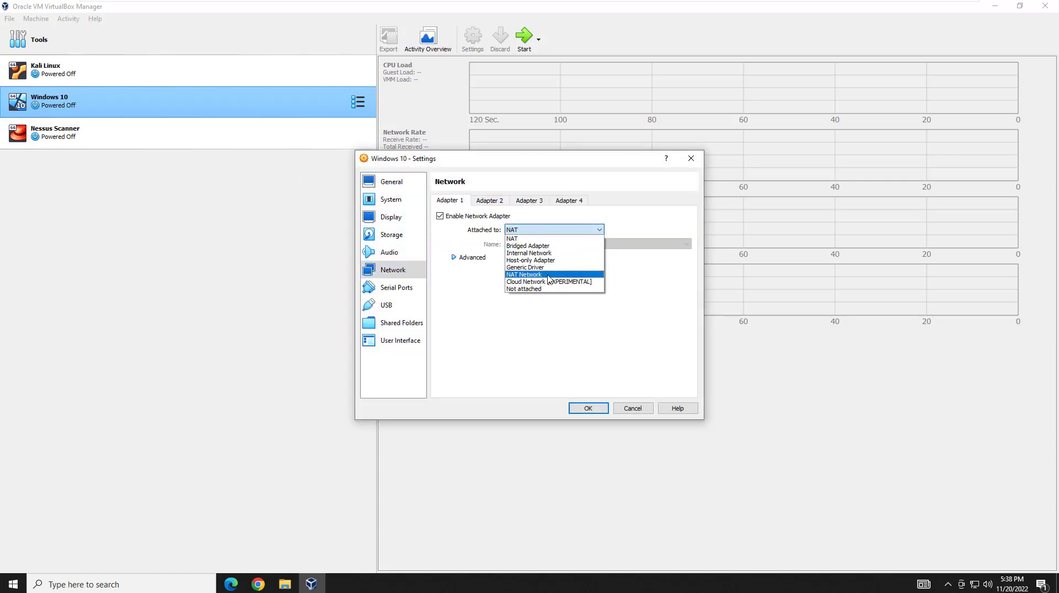
left_click(546, 275)
left_click(590, 408)
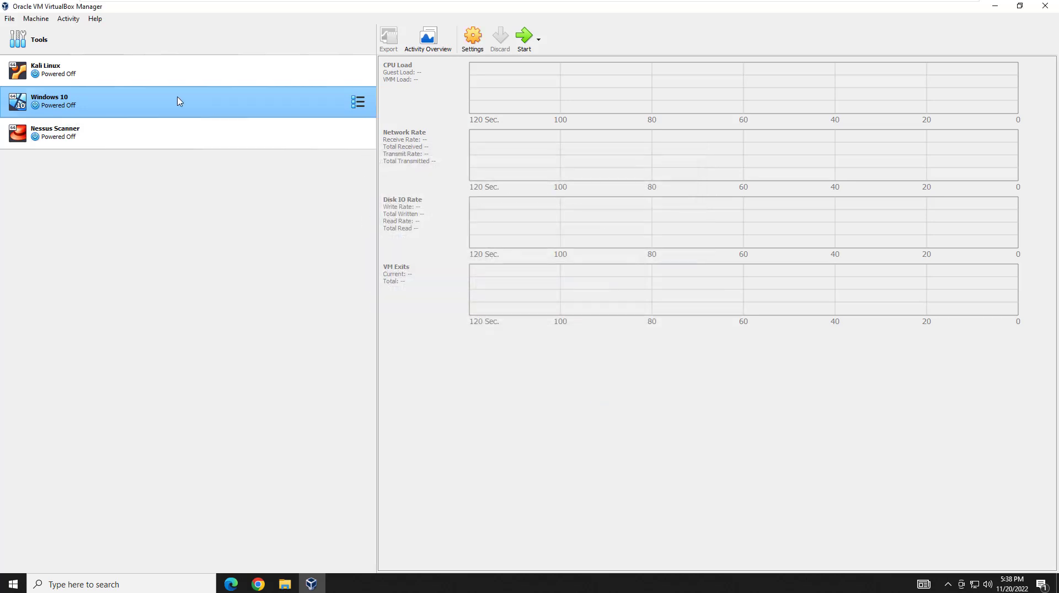
Attach the Kali Linux VM's Adapter 1 to NAT Network 'VirtualBox Network' and save.
left_click(137, 72)
right_click(137, 72)
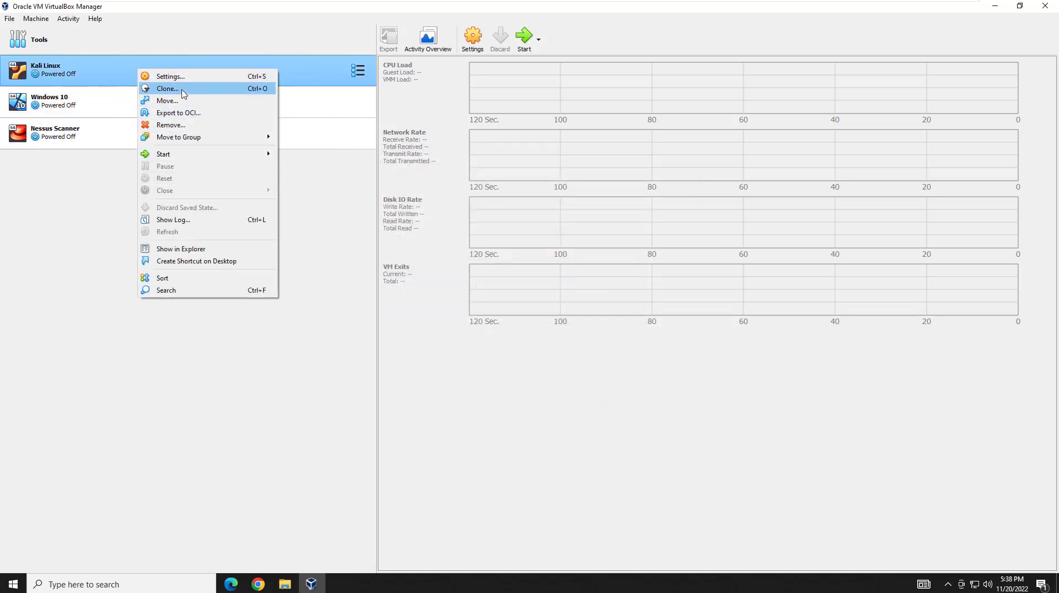
left_click(176, 77)
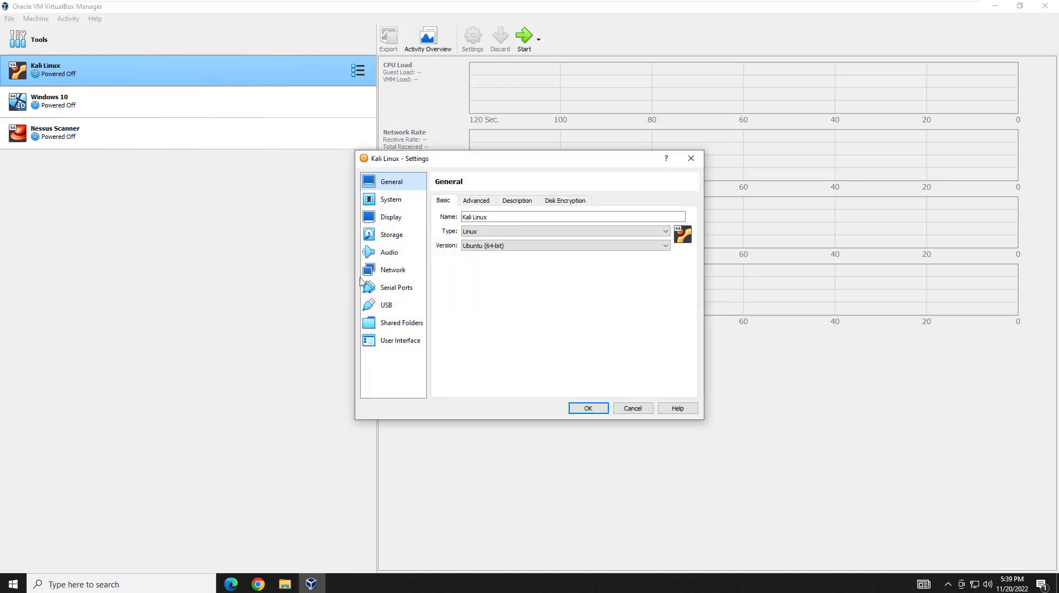
left_click(398, 273)
left_click(524, 231)
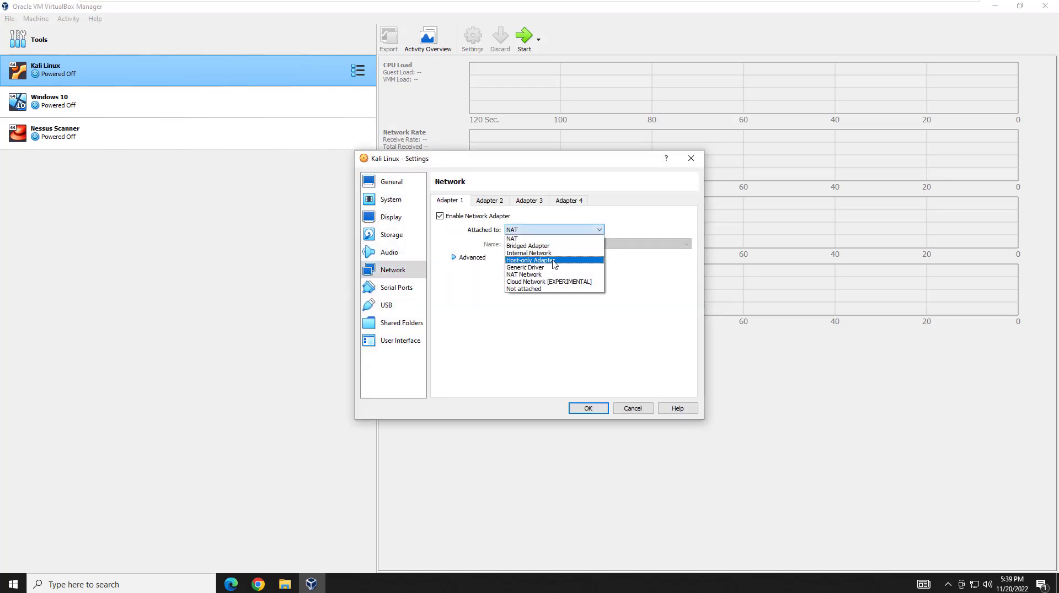
left_click(537, 275)
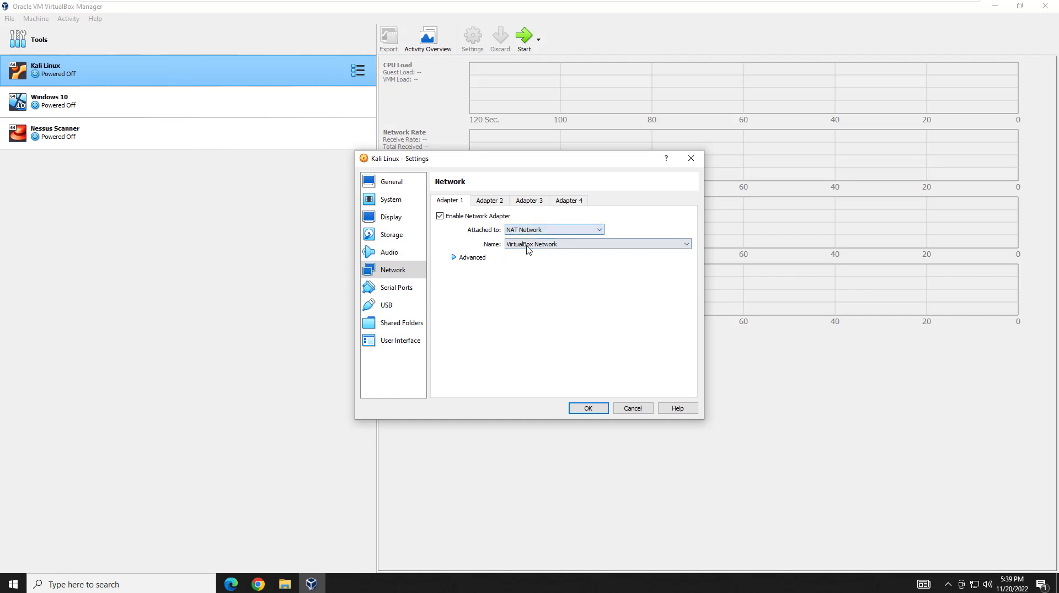
left_click(586, 409)
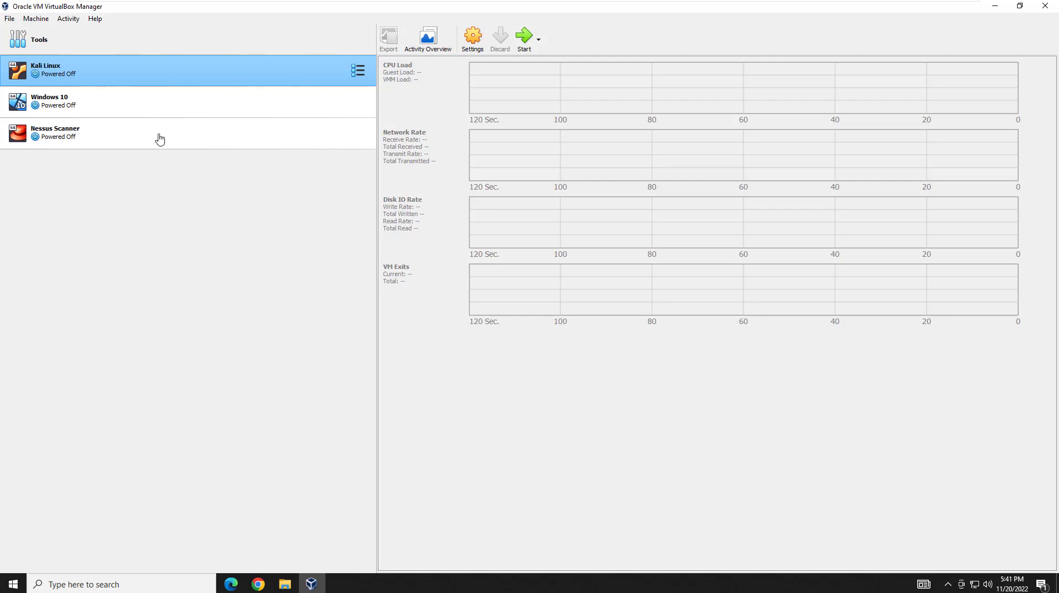
Start the Nessus Scanner VM and dismiss the startup notification.
left_click(159, 138)
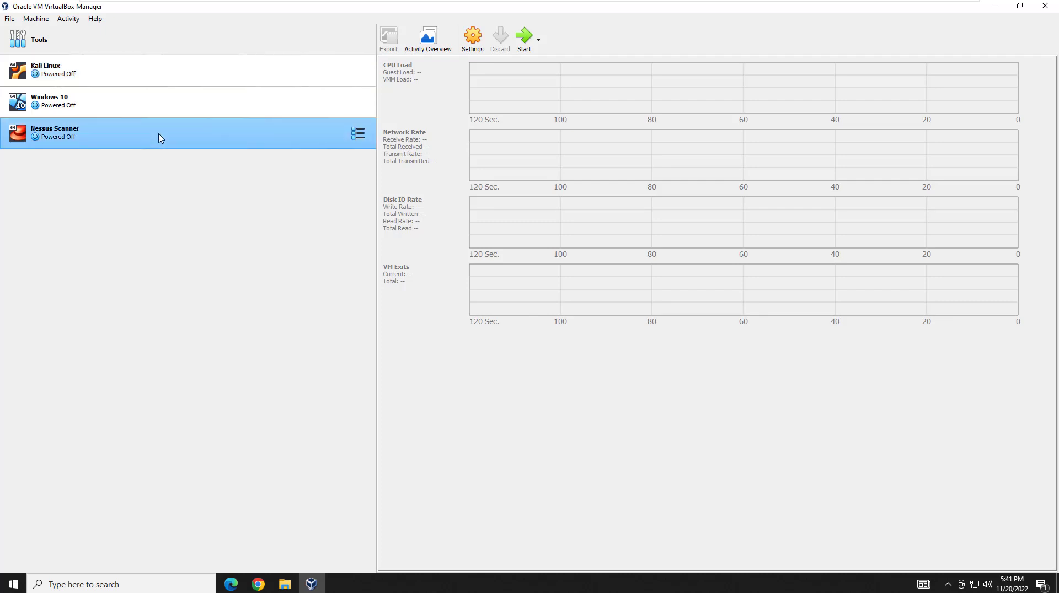
double_click(160, 138)
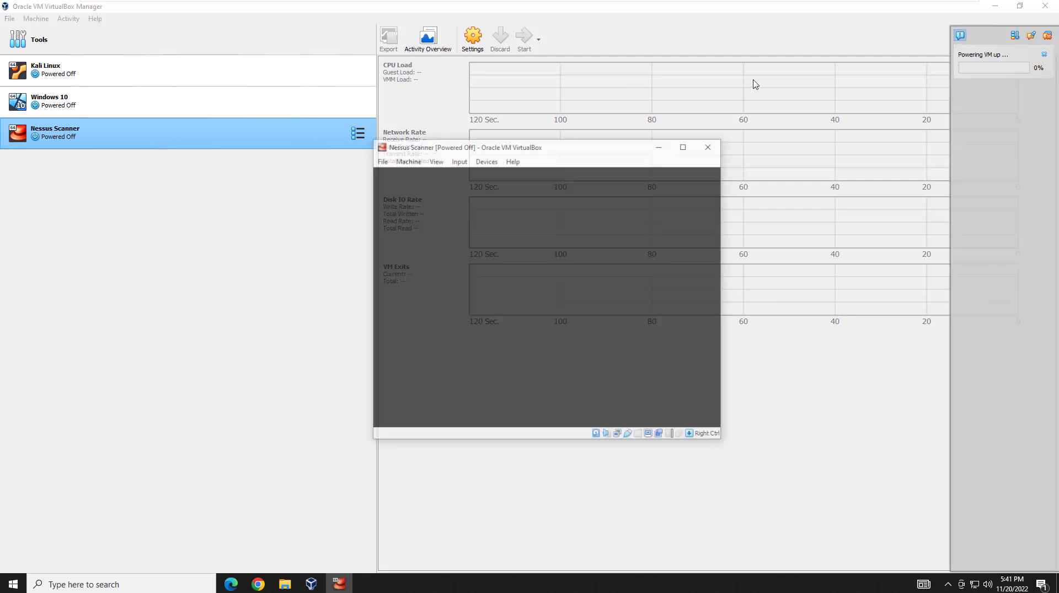
left_click(962, 43)
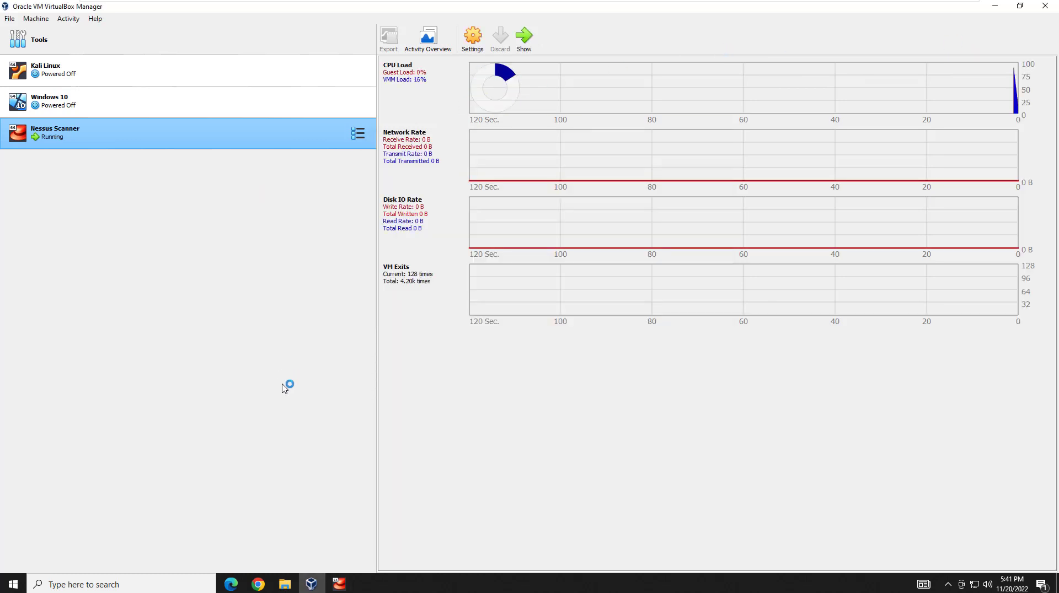
Bring the Nessus Scanner console forward, maximize and restore it, and move it up-left.
left_click(339, 585)
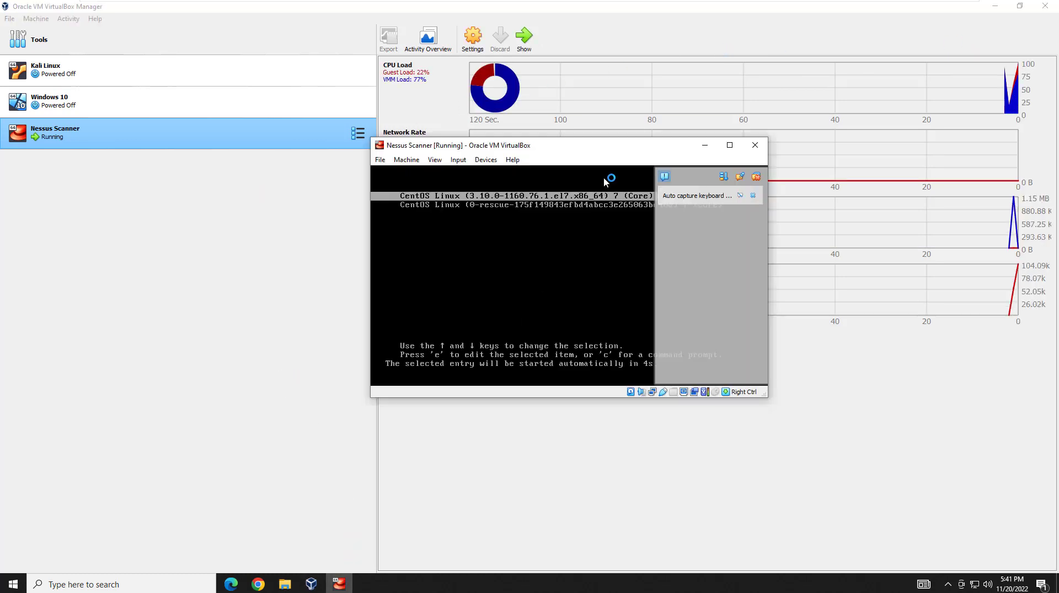
left_click_drag(658, 152, 568, 142)
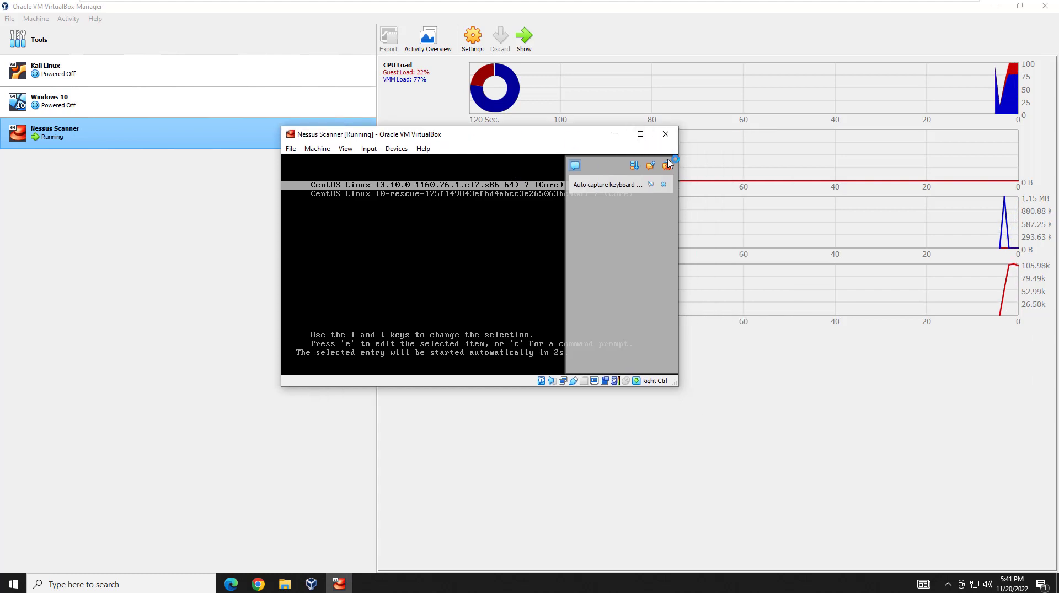
left_click(640, 135)
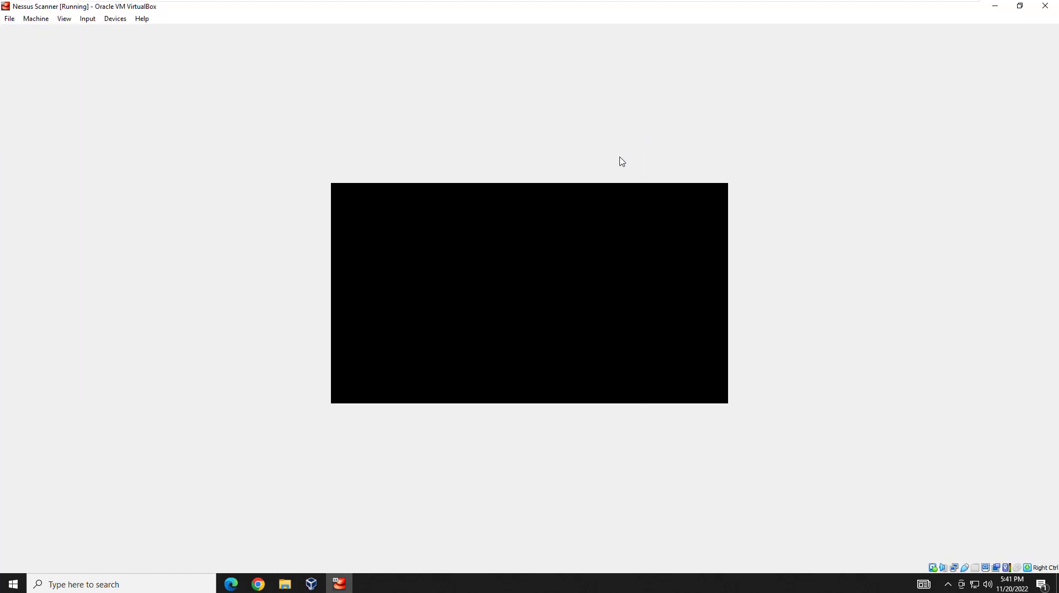
left_click(1021, 11)
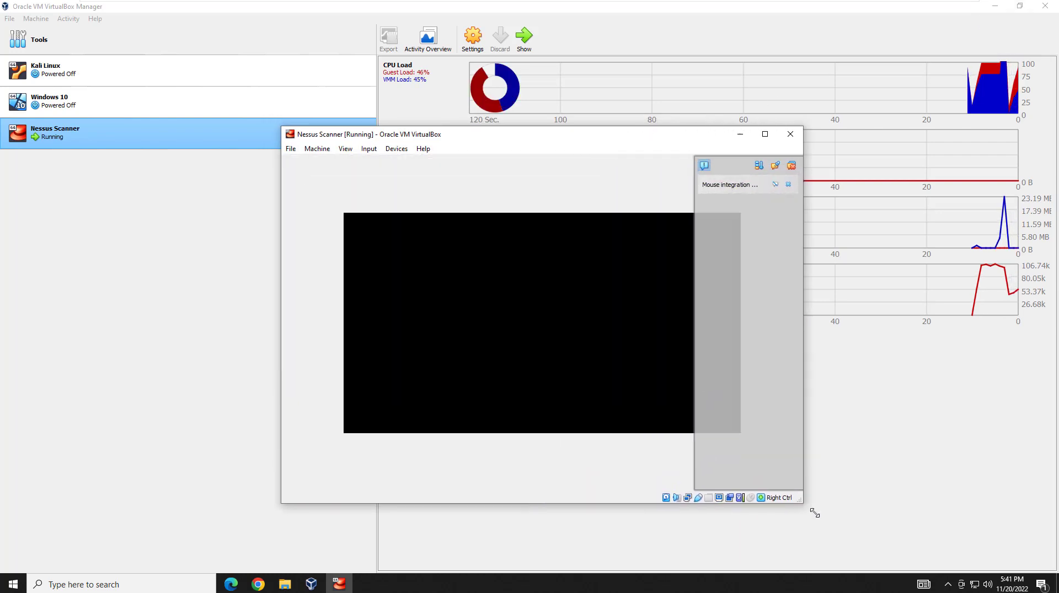
left_click_drag(627, 139, 554, 84)
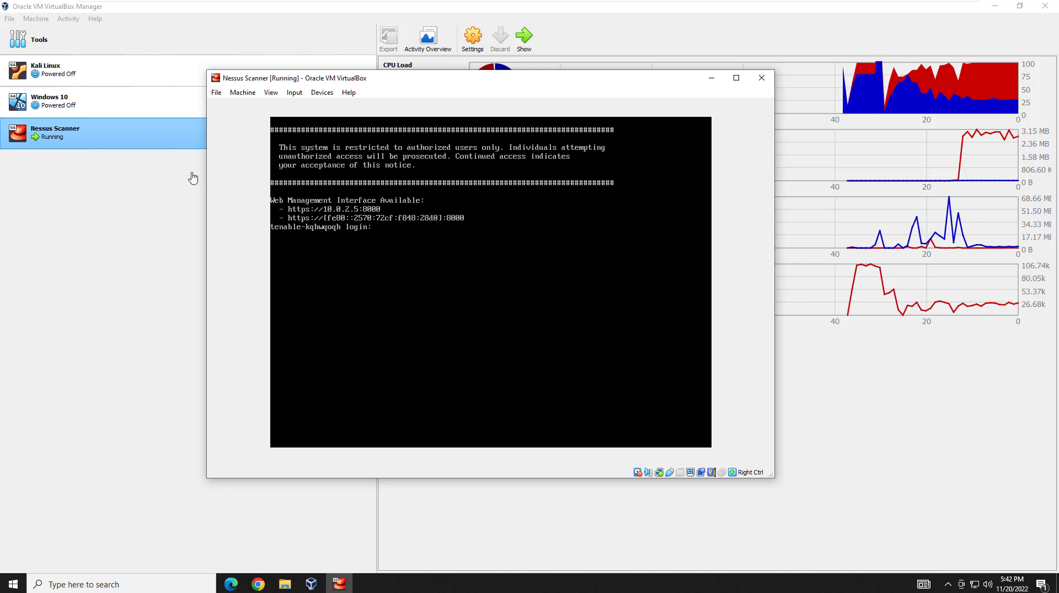
Start the Kali Linux VM, briefly checking the Nessus Scanner console meanwhile.
left_click(717, 82)
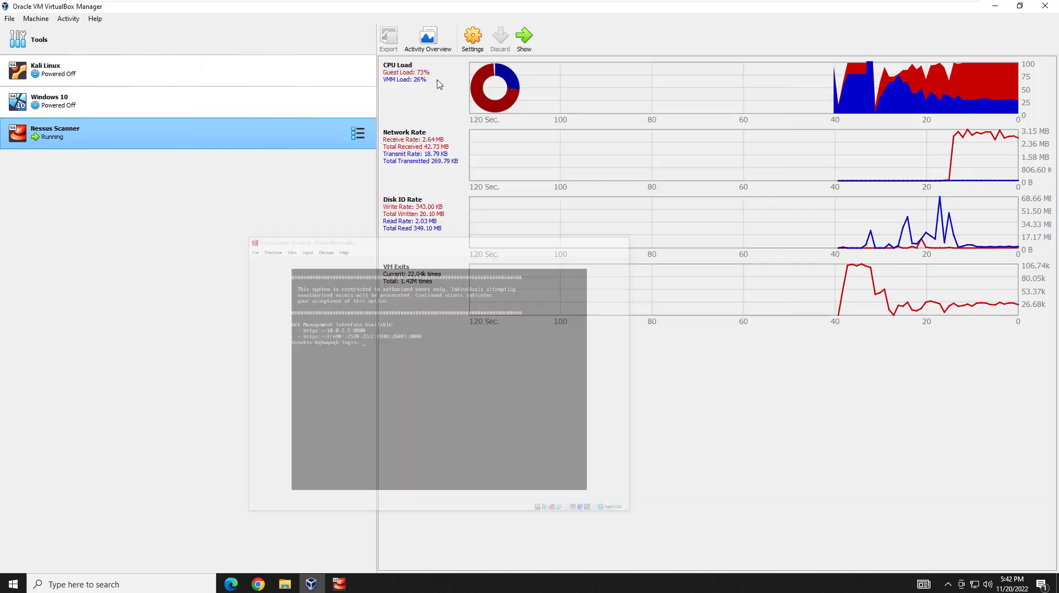
left_click(66, 73)
double_click(65, 73)
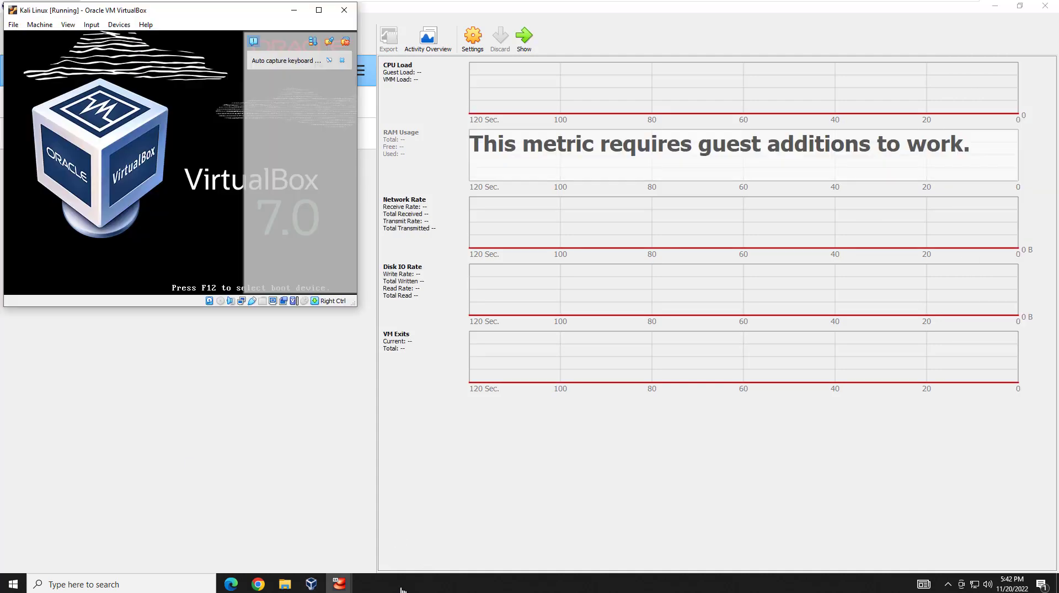
mouse_move(337, 583)
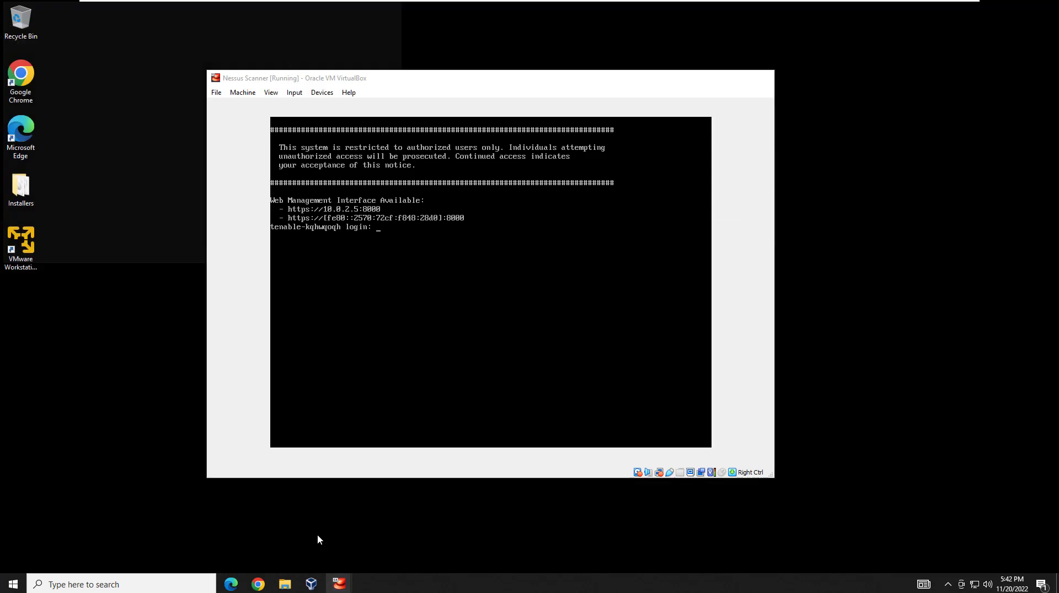
left_click(317, 535)
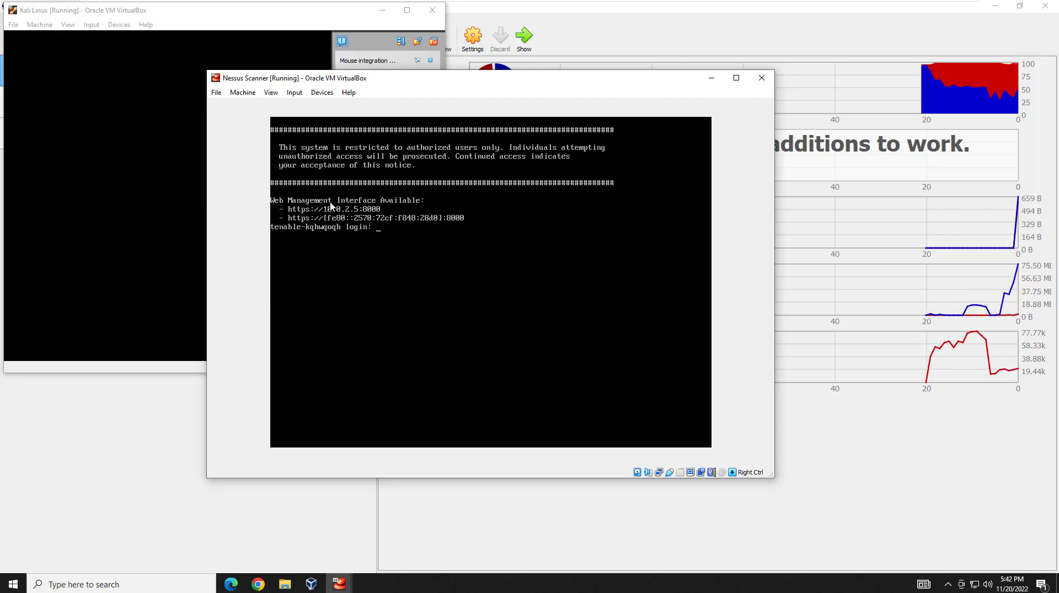
left_click(711, 78)
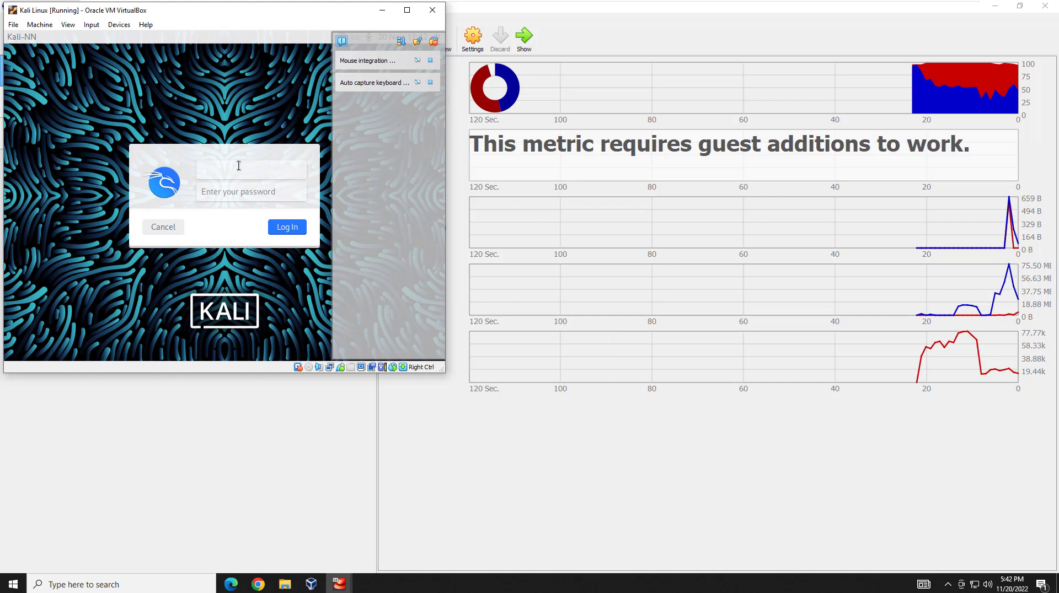
Log in to Kali with its username and password, then open a terminal.
left_click(239, 165)
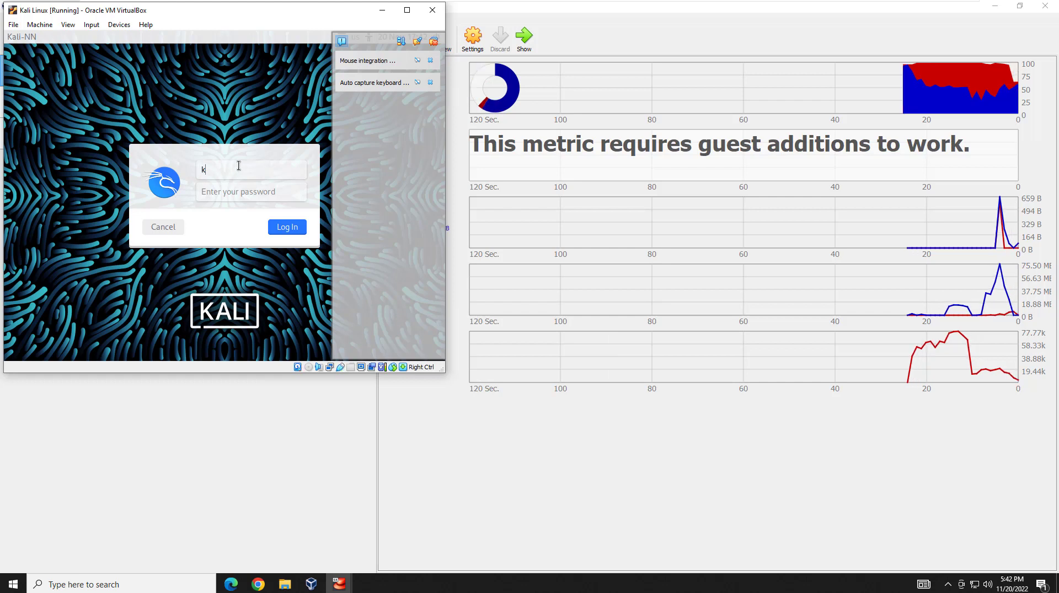
type("nnk")
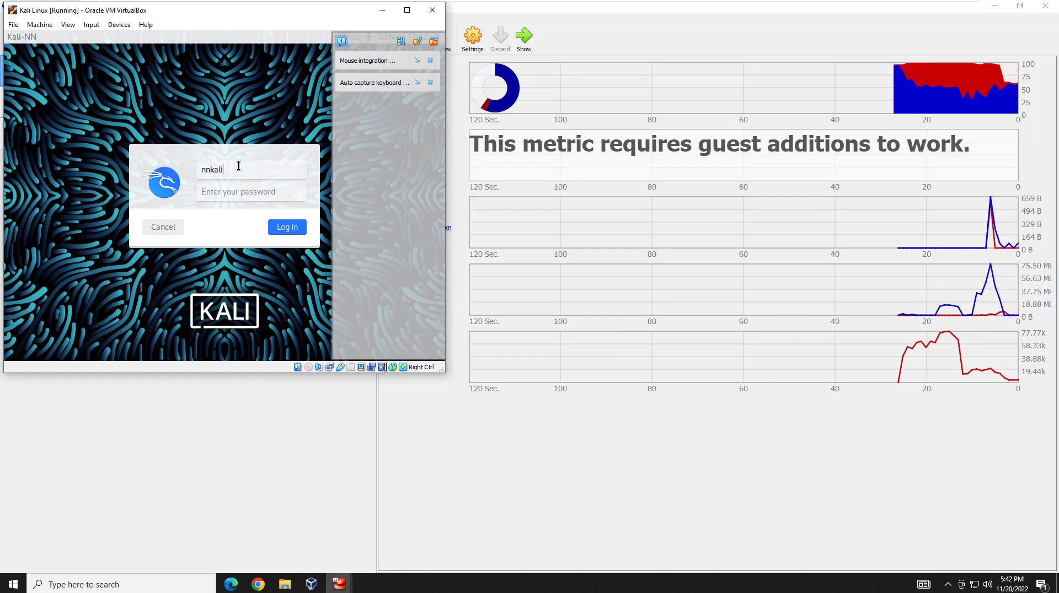
type("ali")
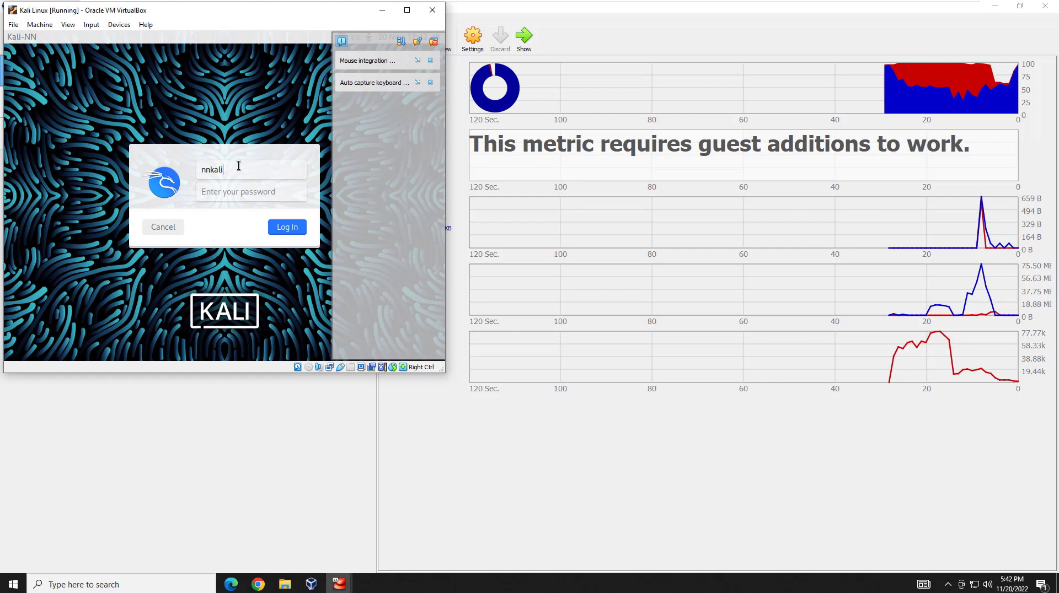
type("user")
key("Tab")
type("•")
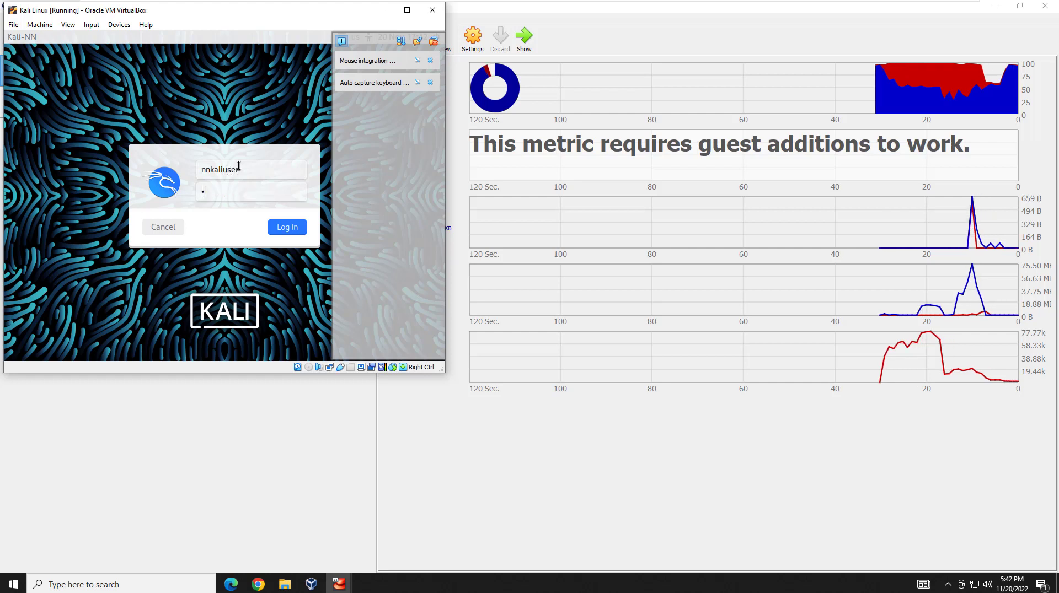
type("••")
key("BackSpace")
type("•")
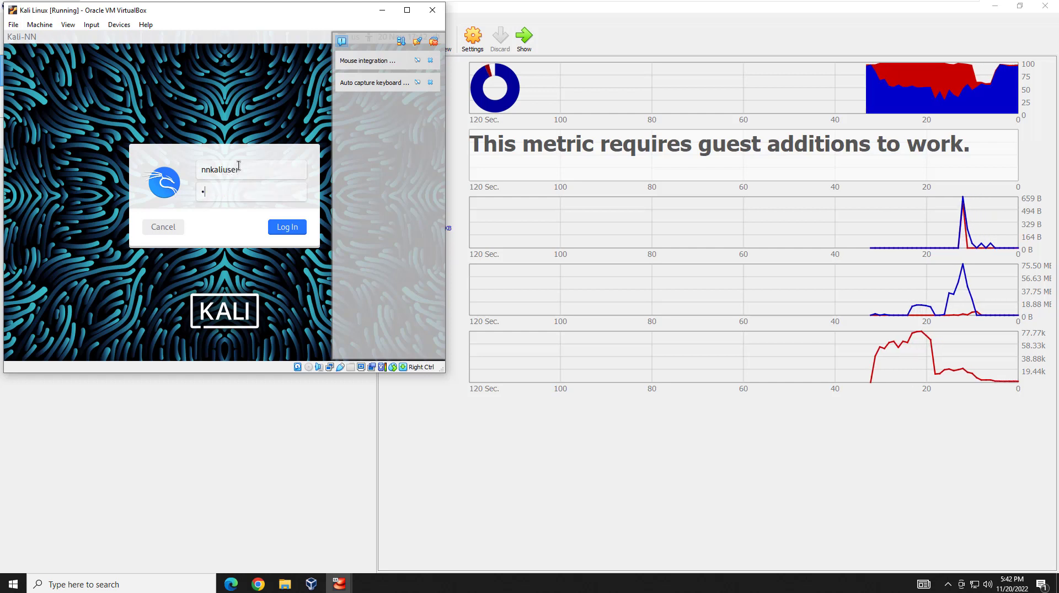
type("•••••••")
key("Return")
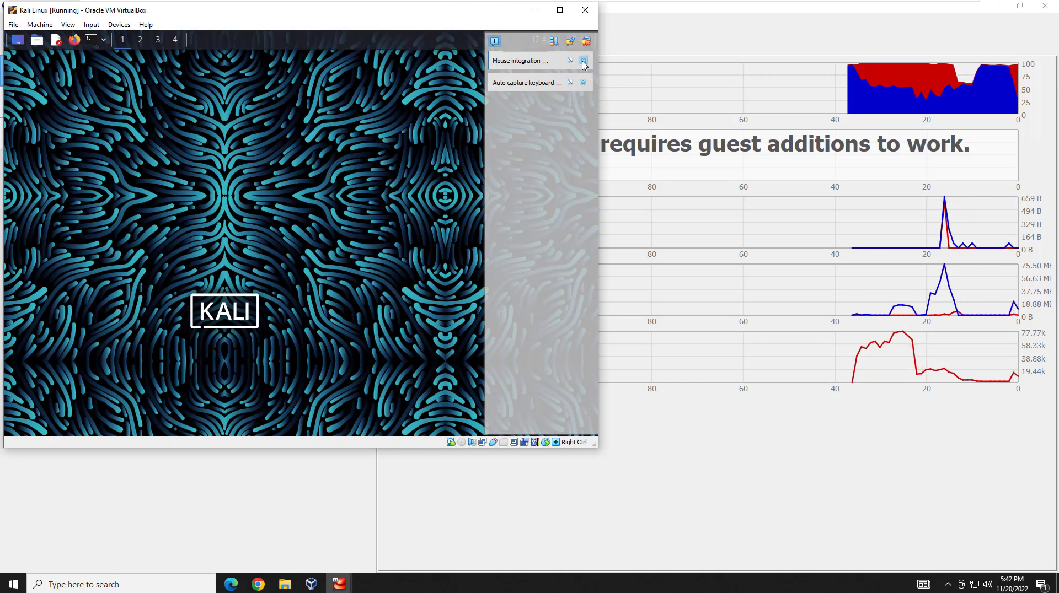
left_click(583, 61)
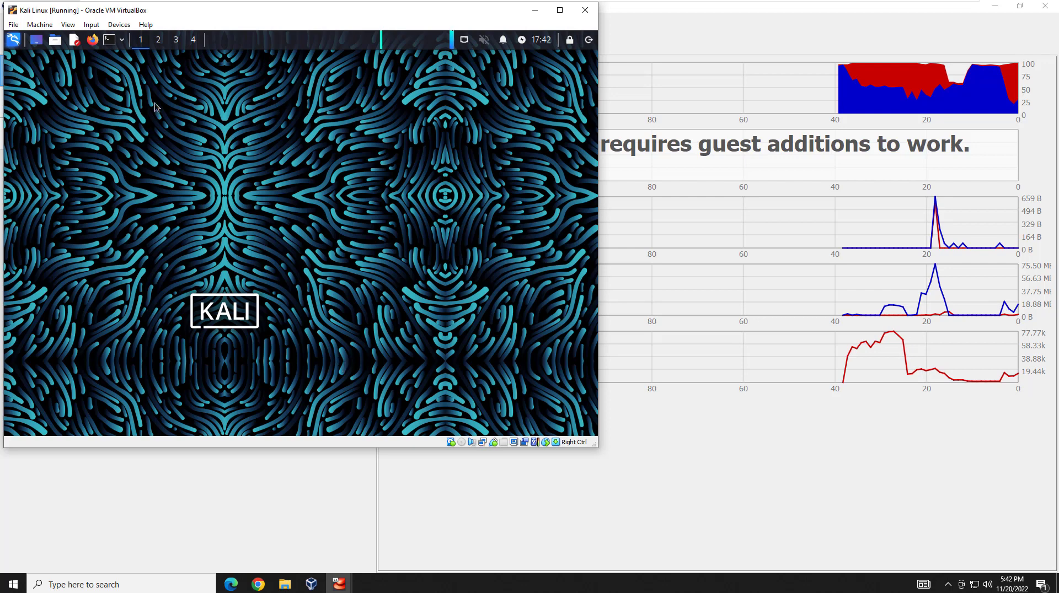
left_click(113, 42)
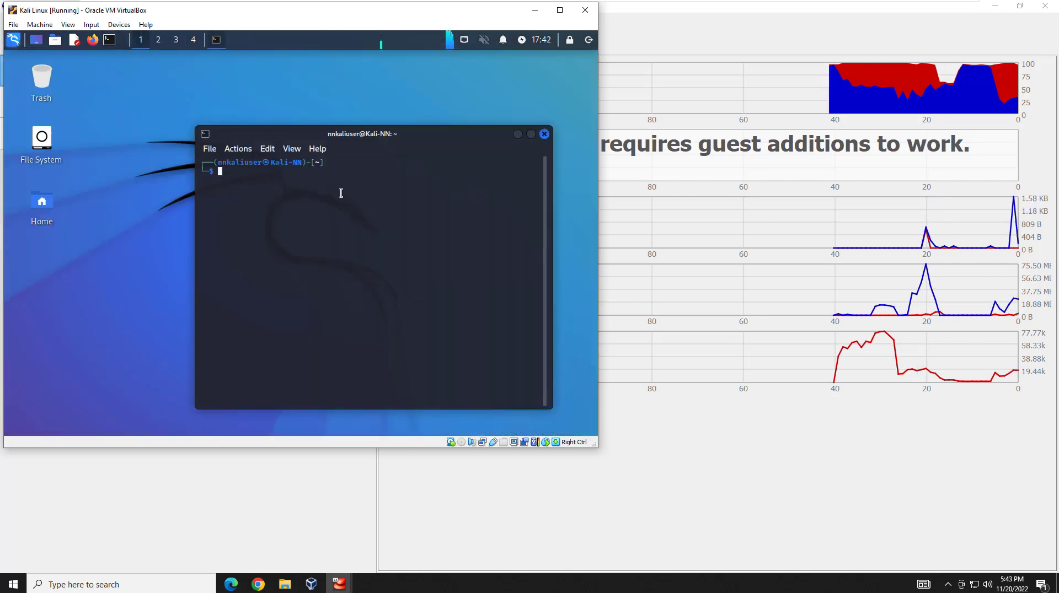
Ping 10.0.2.5 from Kali for 3 replies, then minimize both VirtualBox windows.
type("ping ")
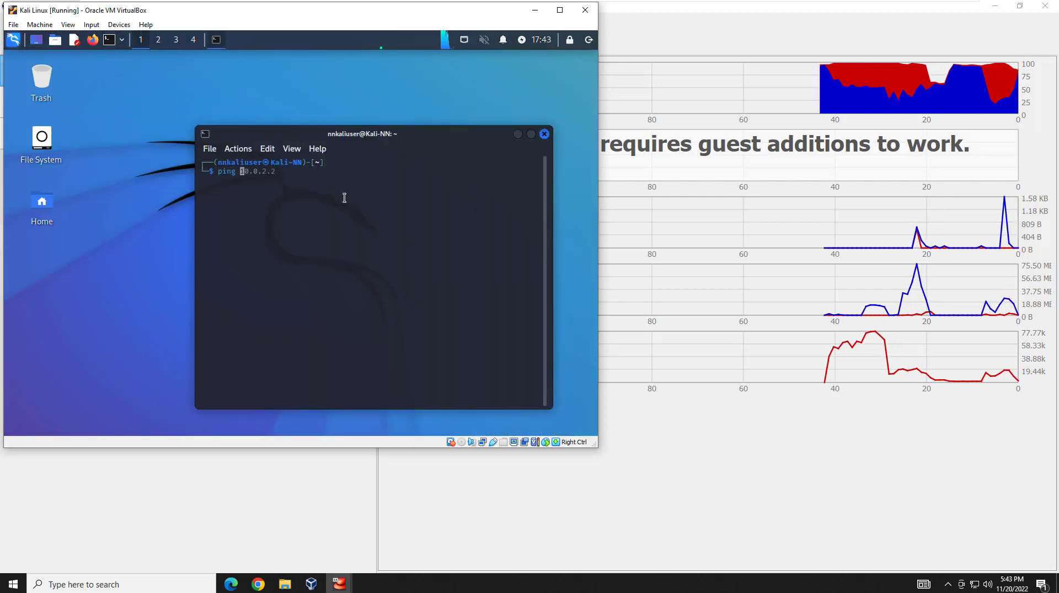
type("10.0.0")
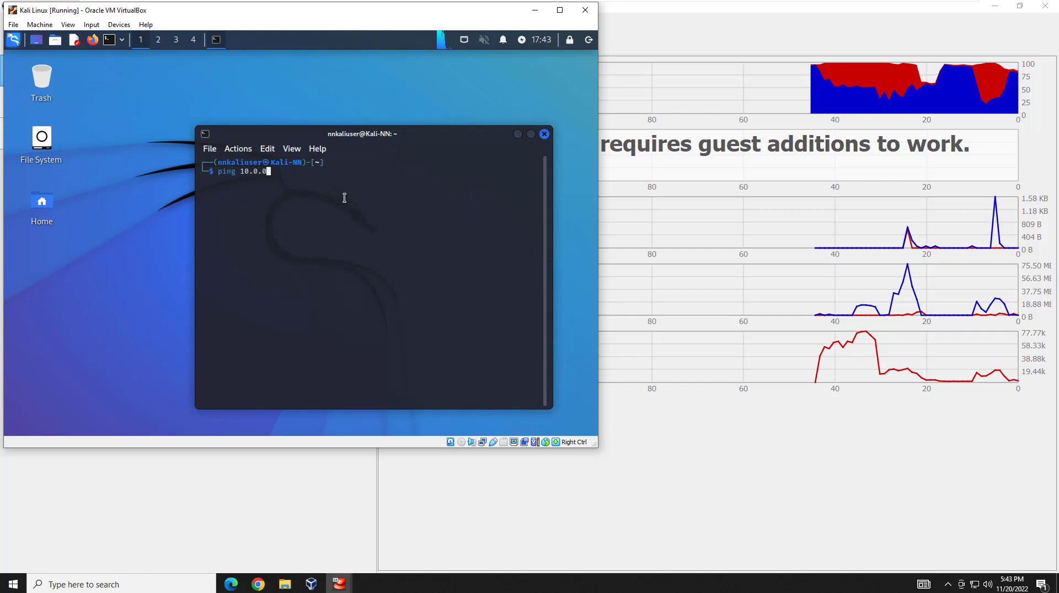
key("BackSpace")
type("2.5")
key("Return")
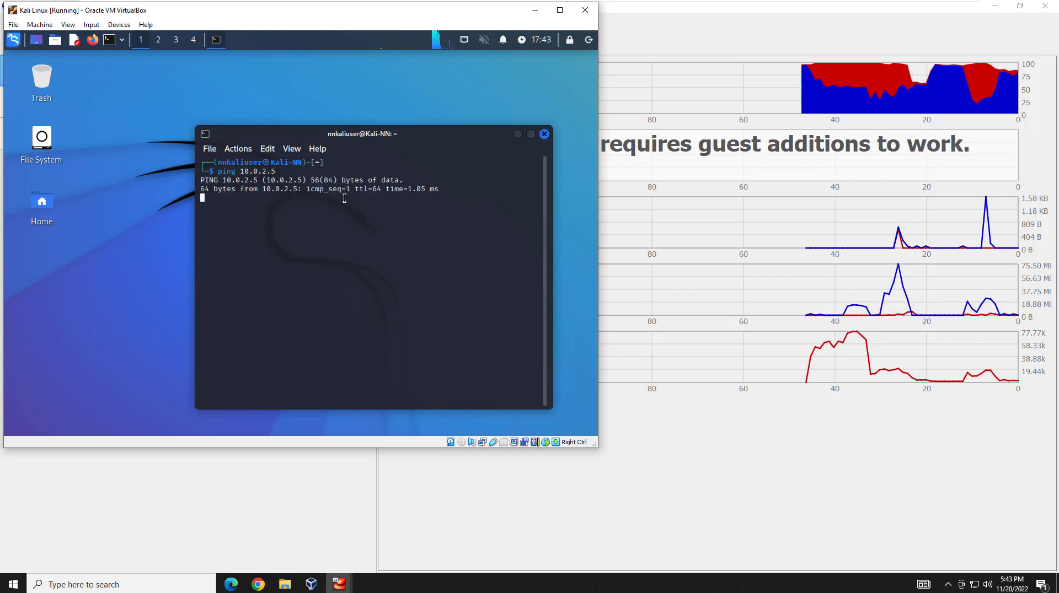
key("ctrl+c")
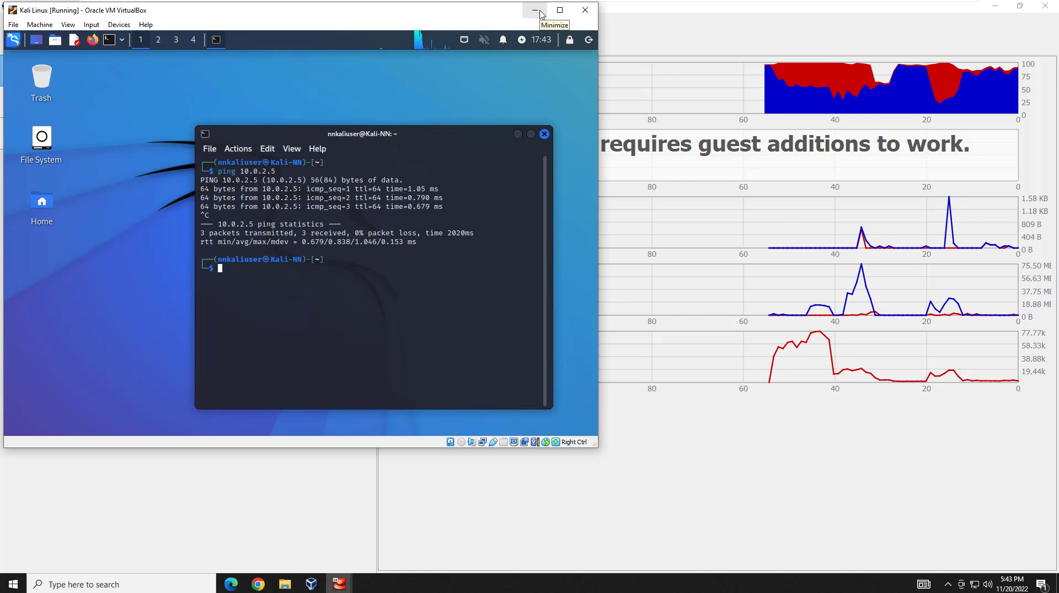
left_click(540, 13)
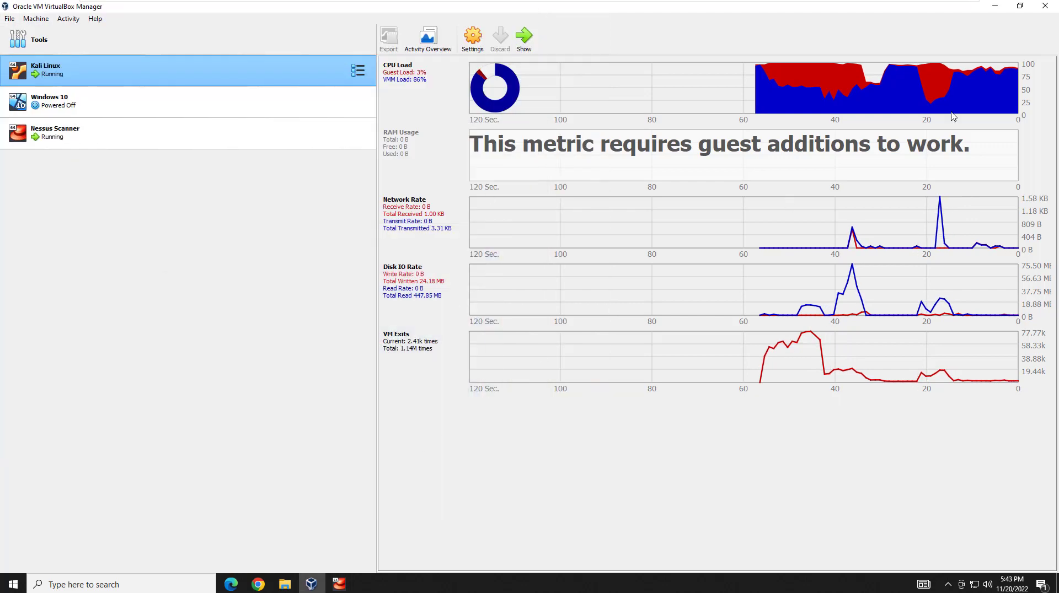
left_click(994, 6)
Restore the Nessus Scanner console, then bring Kali forward and launch Firefox.
mouse_move(341, 584)
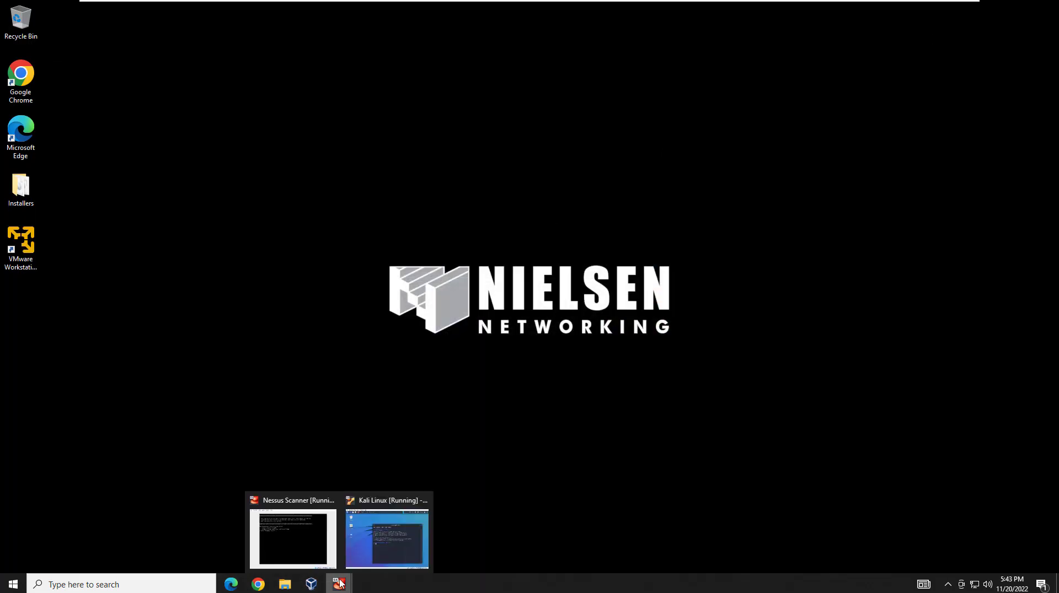
left_click(294, 546)
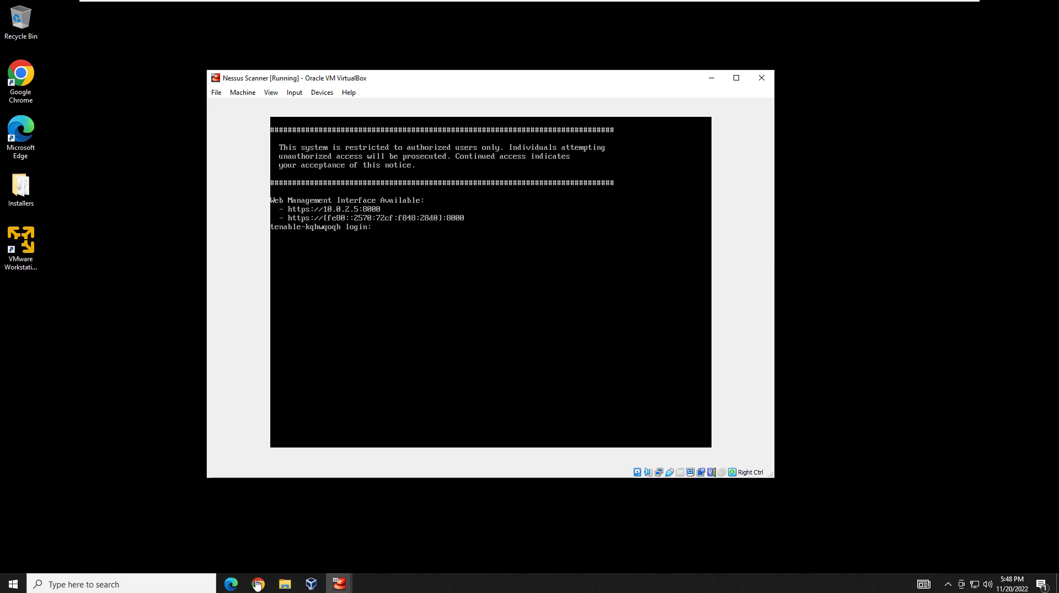
mouse_move(337, 584)
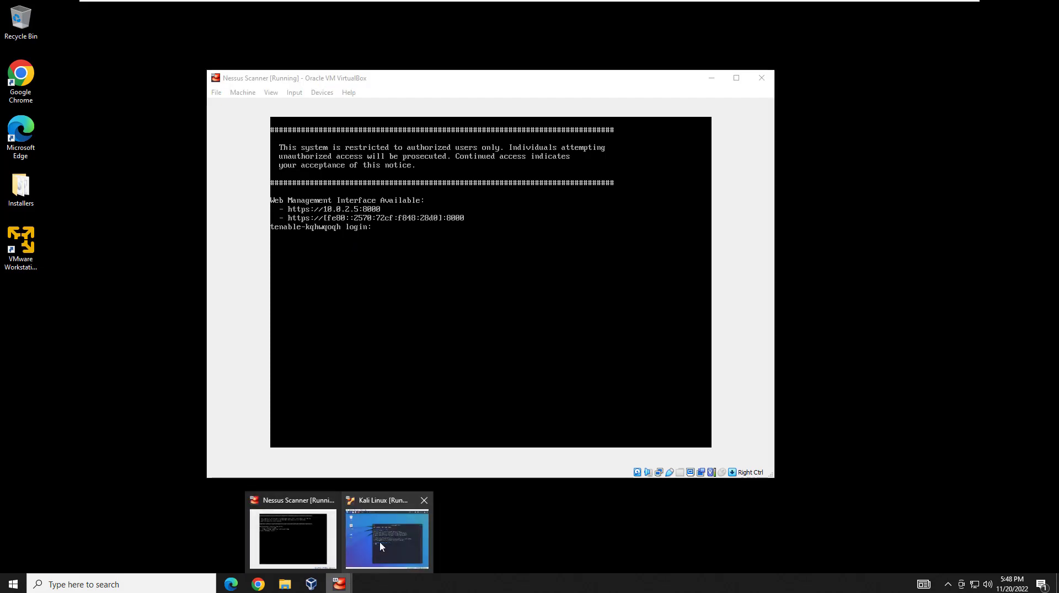
left_click(380, 541)
left_click(93, 39)
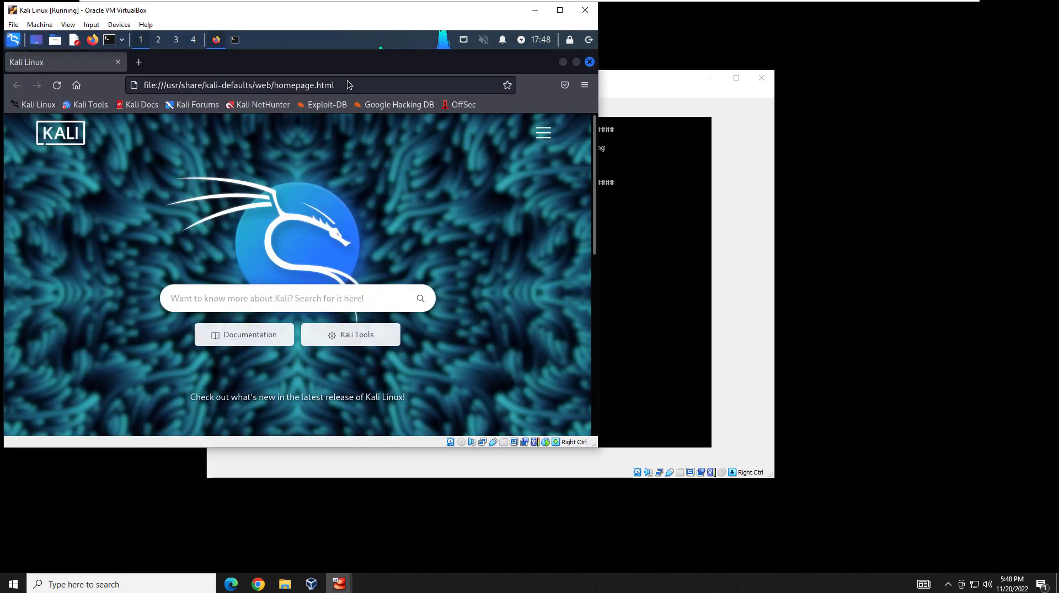
left_click(346, 85)
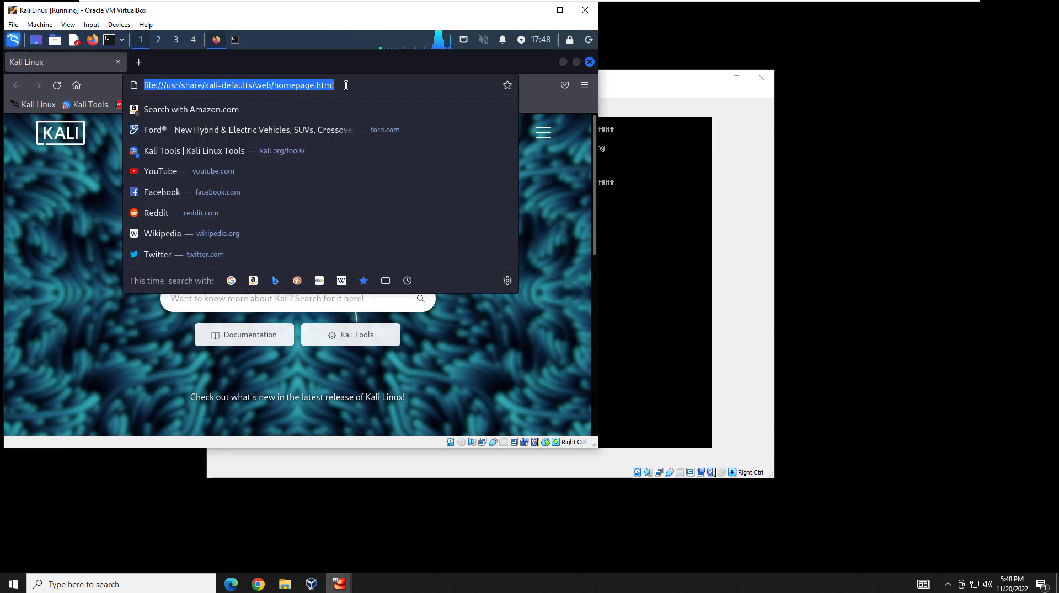
type("https://")
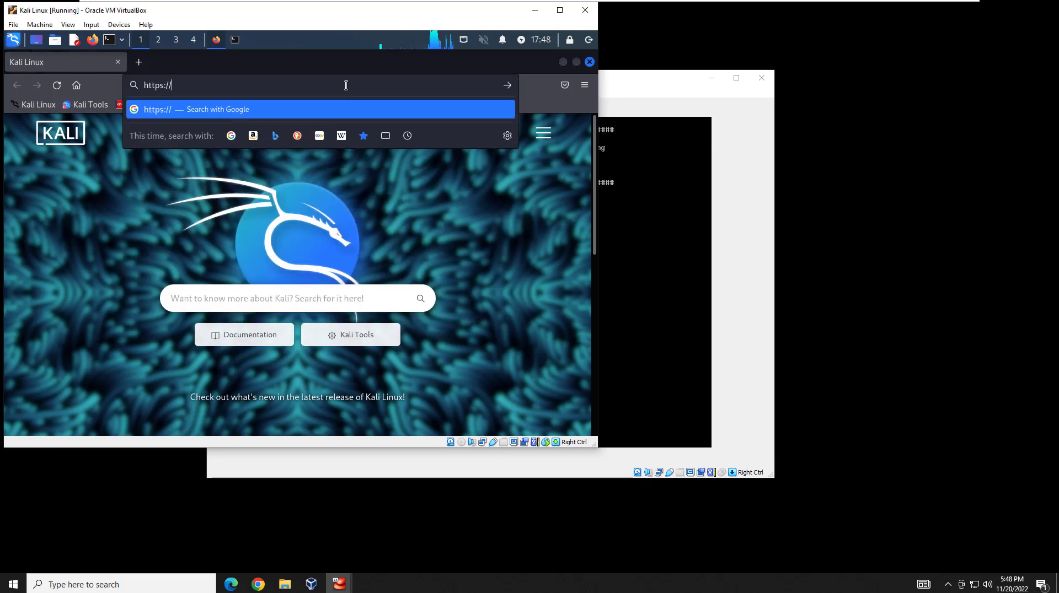
type("10.")
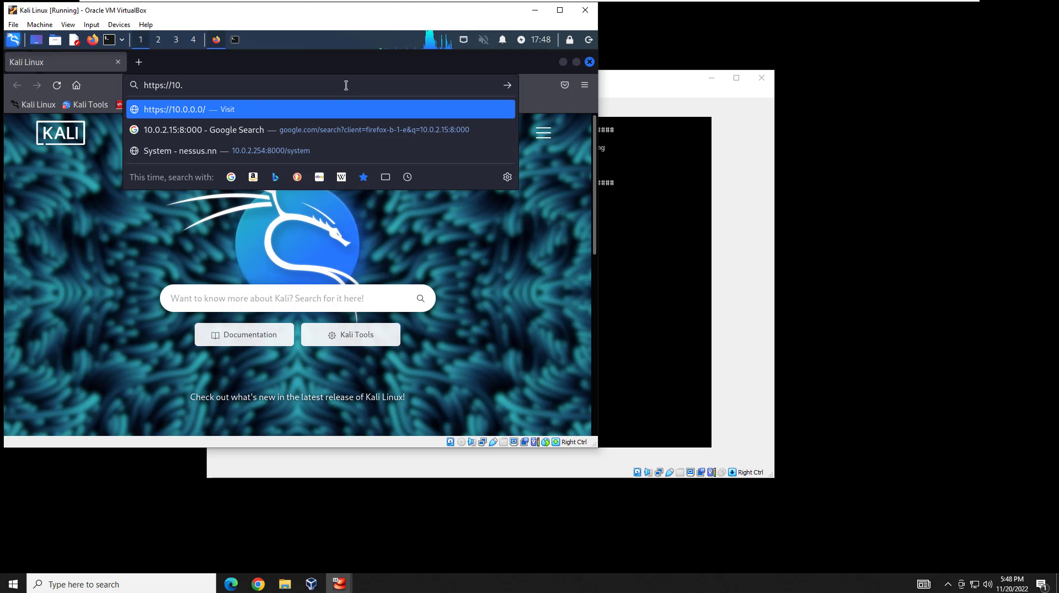
key("Down")
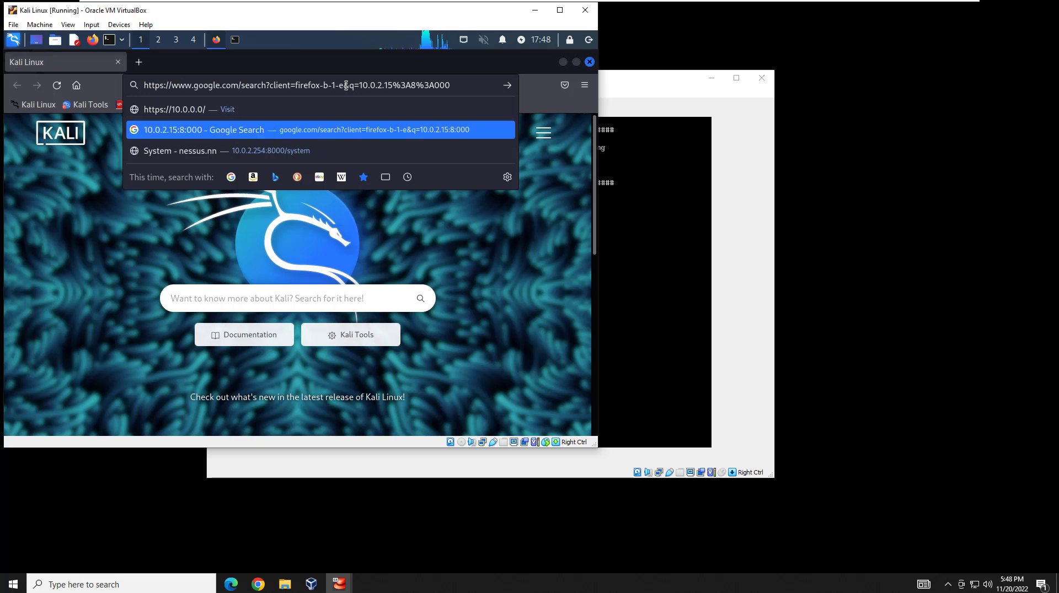
key("Up")
key("BackSpace")
key("BackSpace")
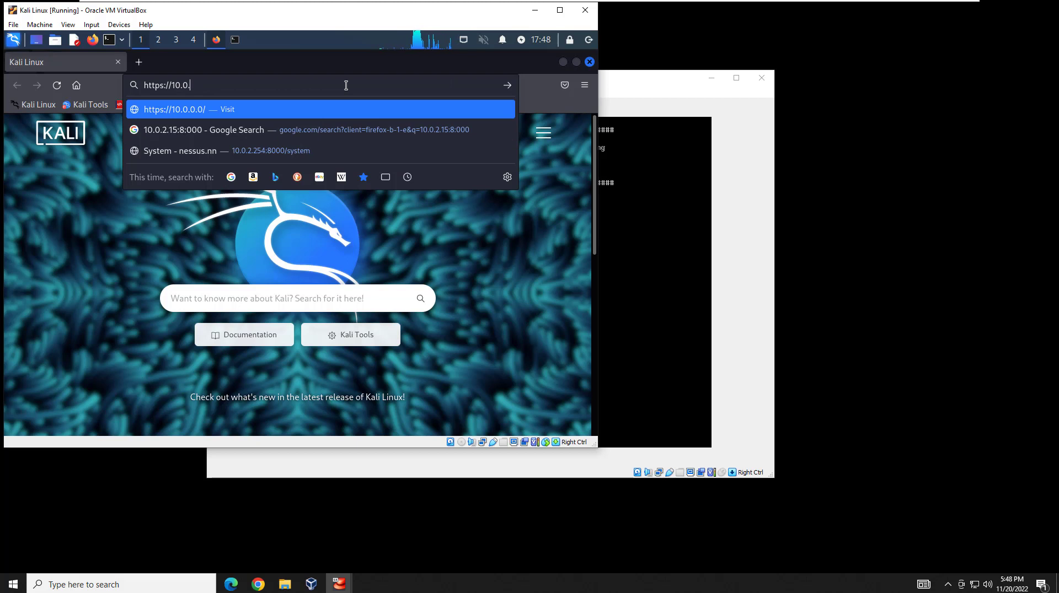
type("2.5.")
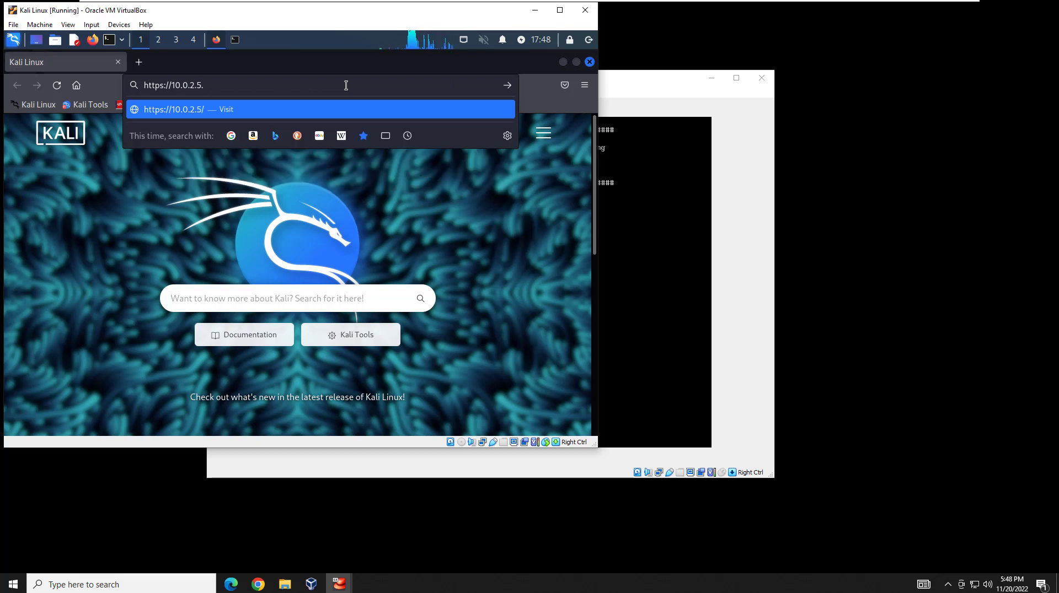
key("BackSpace")
type(":8000")
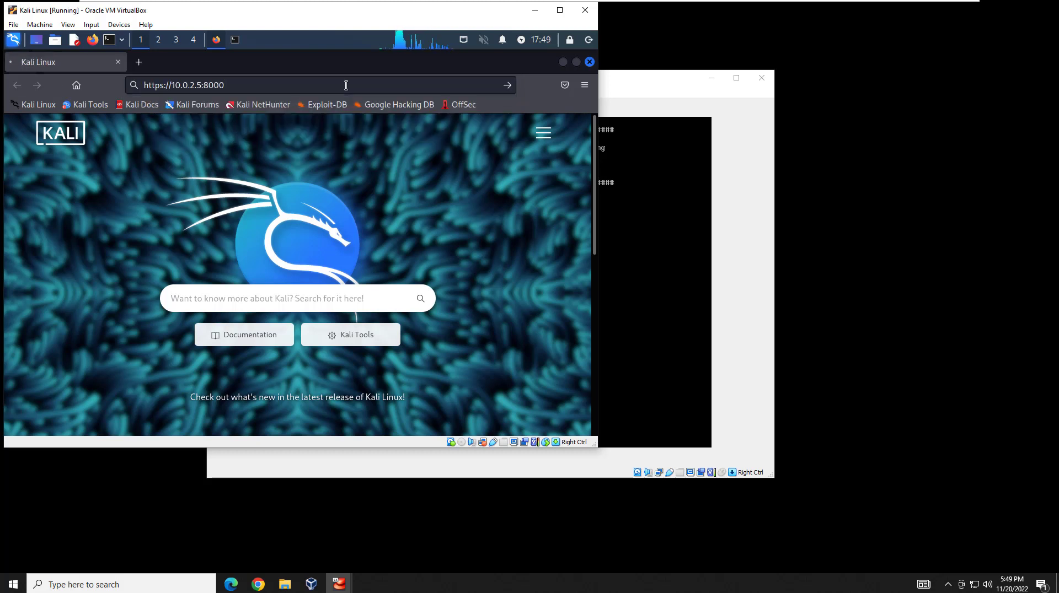
key("Return")
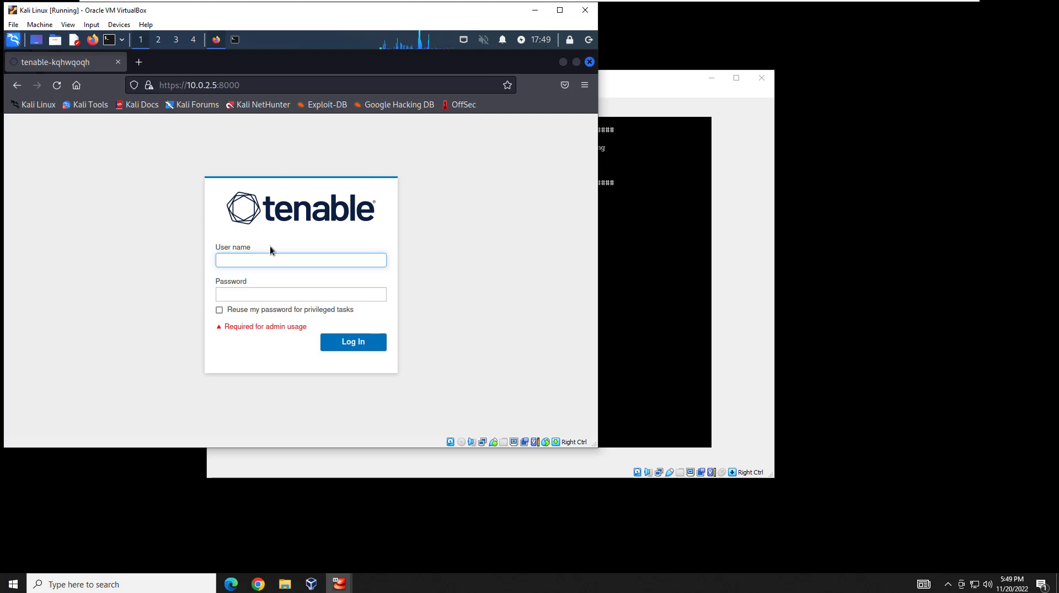
Log in to Tenable Core as wizard with the default password, reusing it for privileged tasks.
left_click(219, 311)
left_click(263, 259)
type("wizard")
key("Tab")
type("admin")
key("Return")
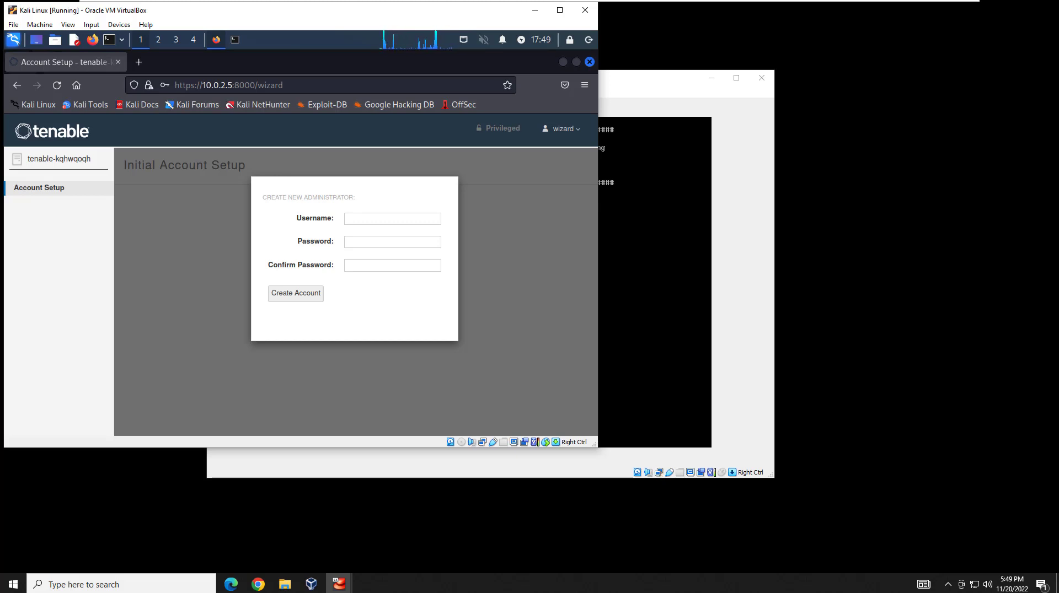
Submit a new administrator username with a 9-character password, which gets rejected.
left_click(372, 218)
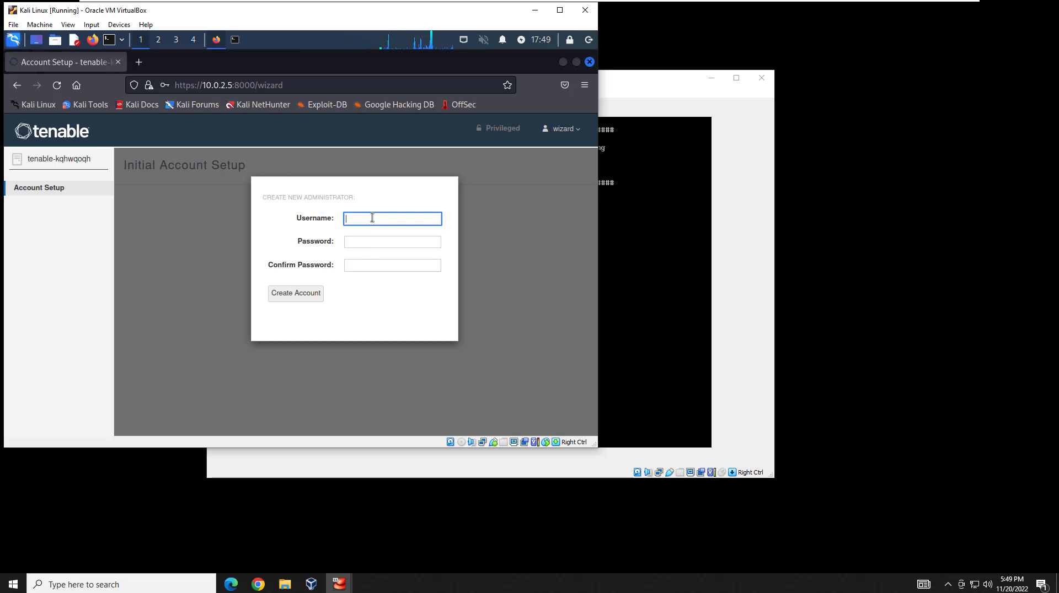
type("nnadmin")
key("Tab")
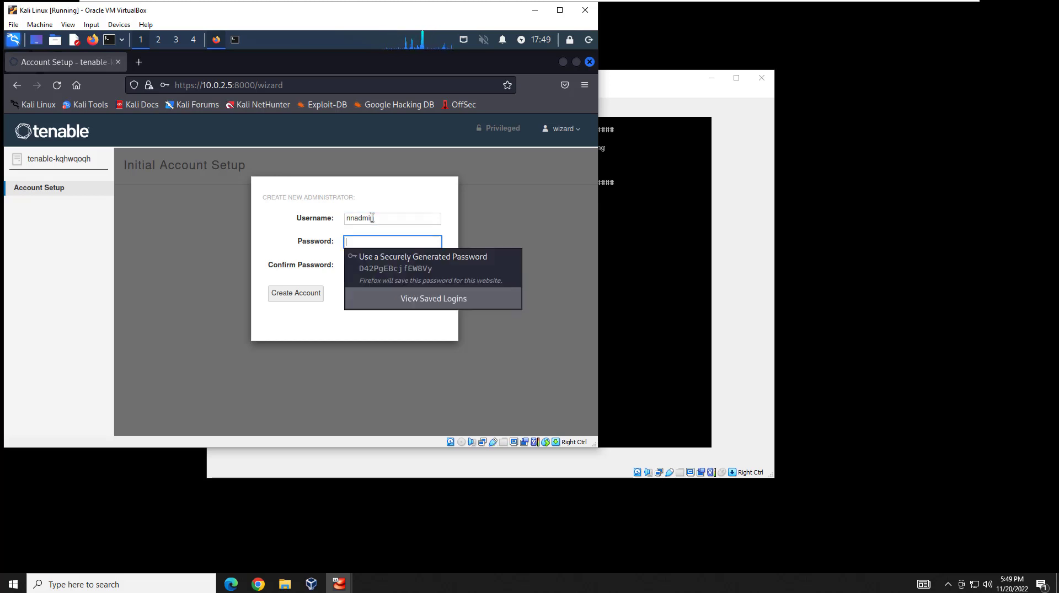
type("•••••••••")
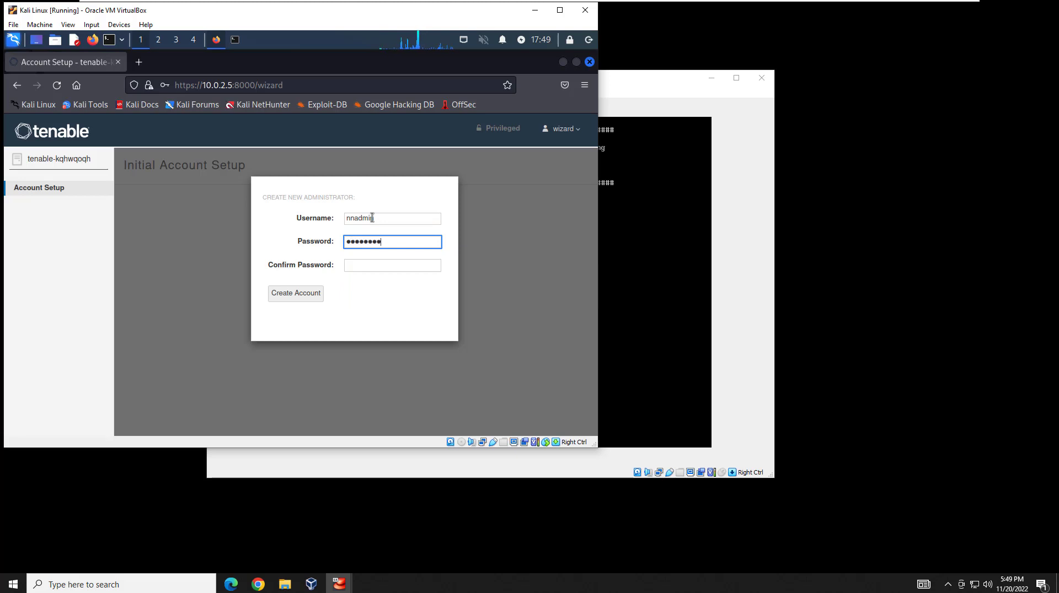
key("Tab")
type("•••••••")
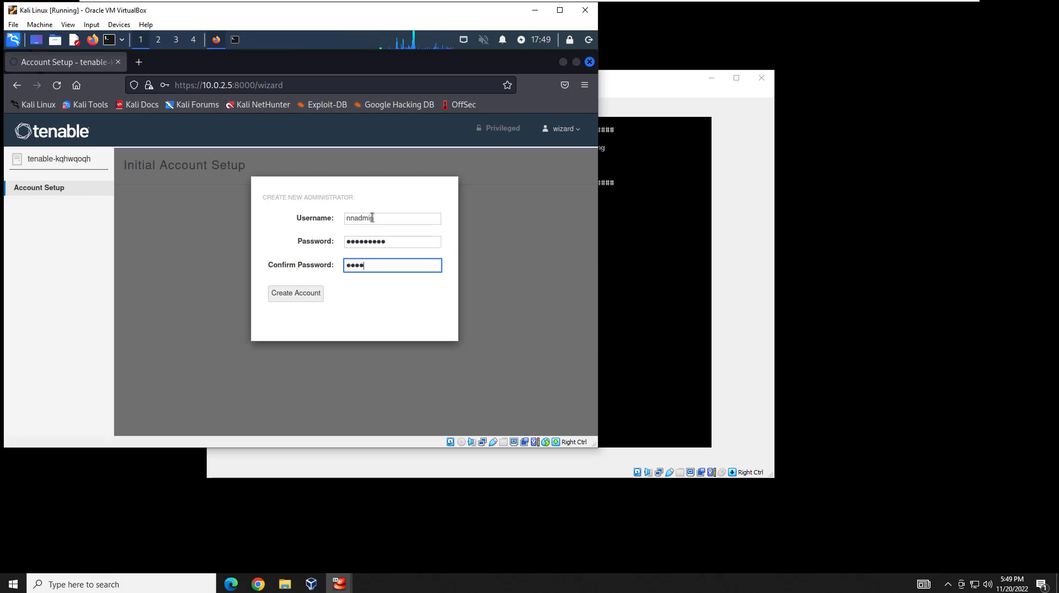
type("••")
left_click(296, 297)
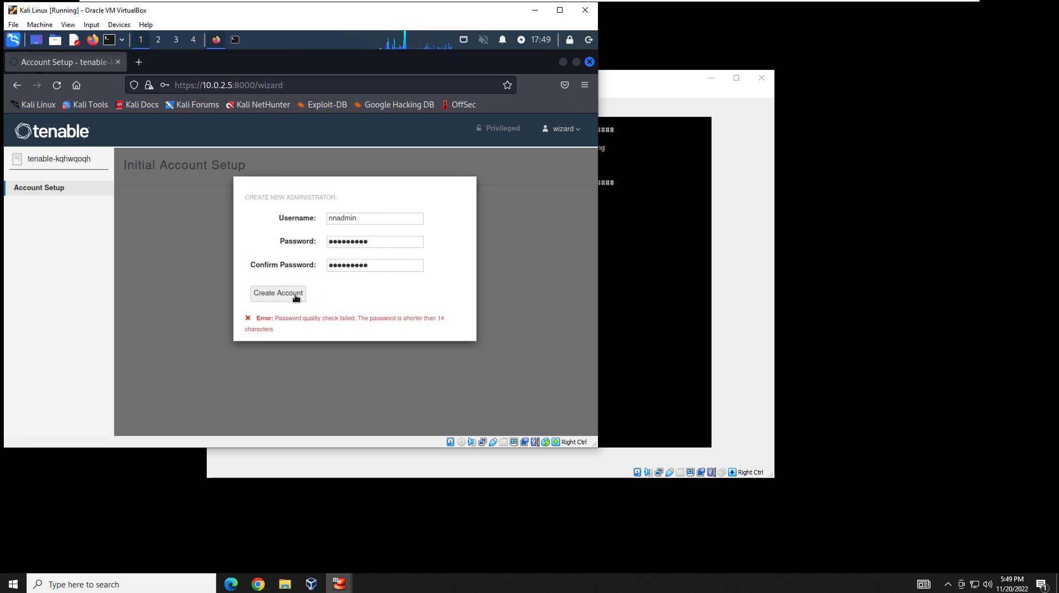
Replace it with a 16-character password and create the administrator account.
left_click_drag(404, 242, 285, 247)
type("•••••••••")
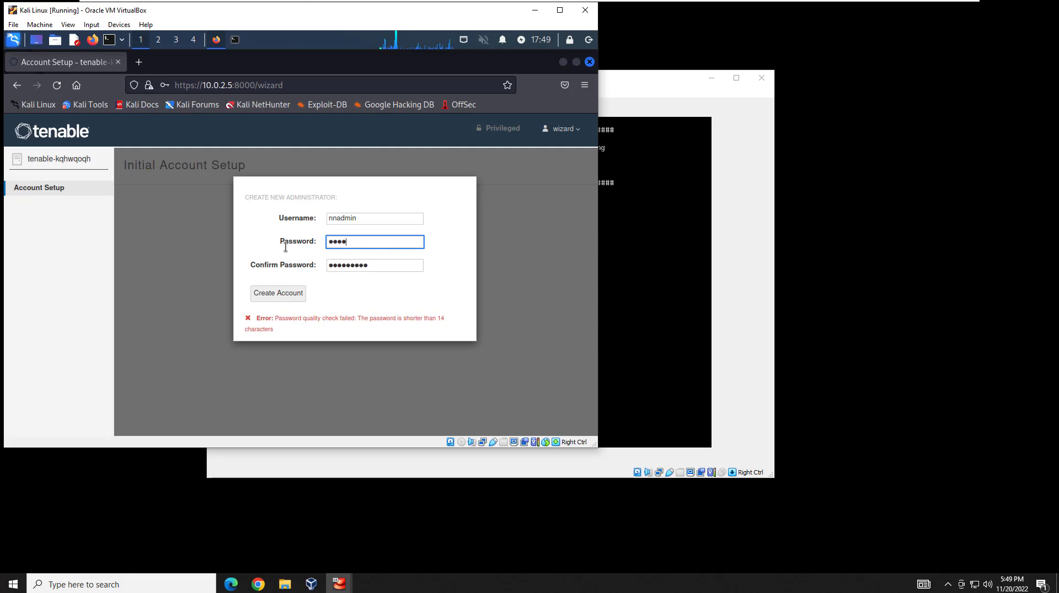
type("•••••••••")
key("Tab")
type("•••••••••")
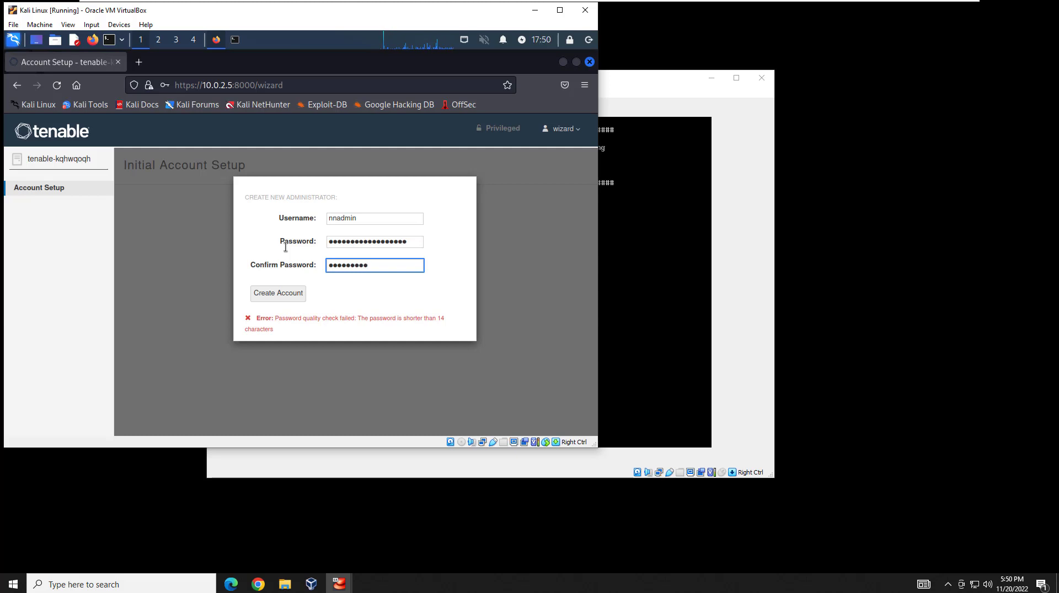
key("BackSpace")
key("BackSpace")
key("BackSpace")
key("BackSpace")
key("BackSpace")
key("BackSpace")
key("BackSpace")
key("BackSpace")
key("BackSpace")
type("••••••••••••••••")
left_click(281, 293)
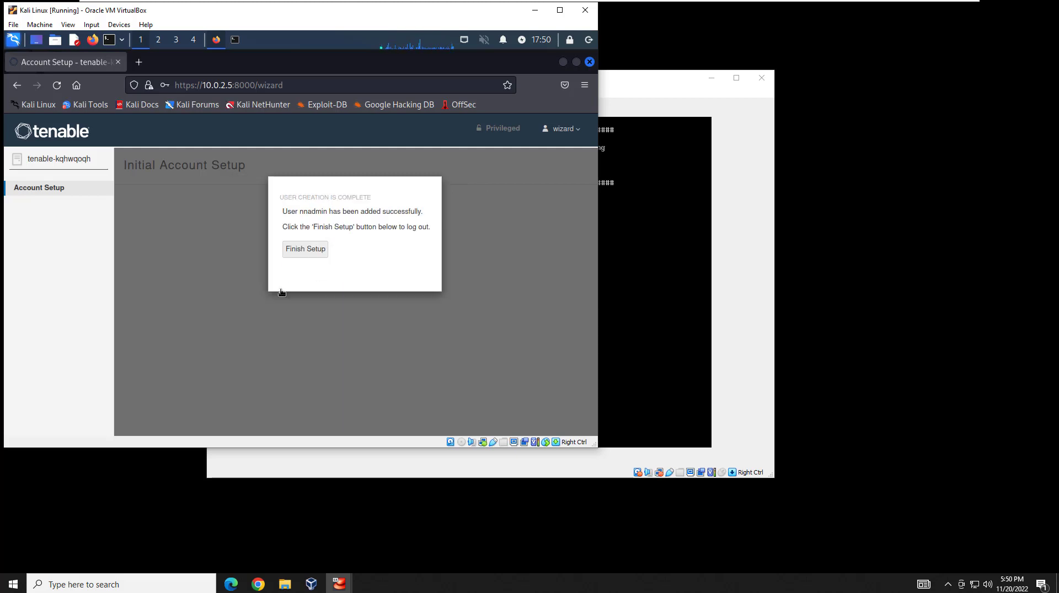
Finish Tenable Core setup and log back in with the new administrator's username and password.
left_click(317, 249)
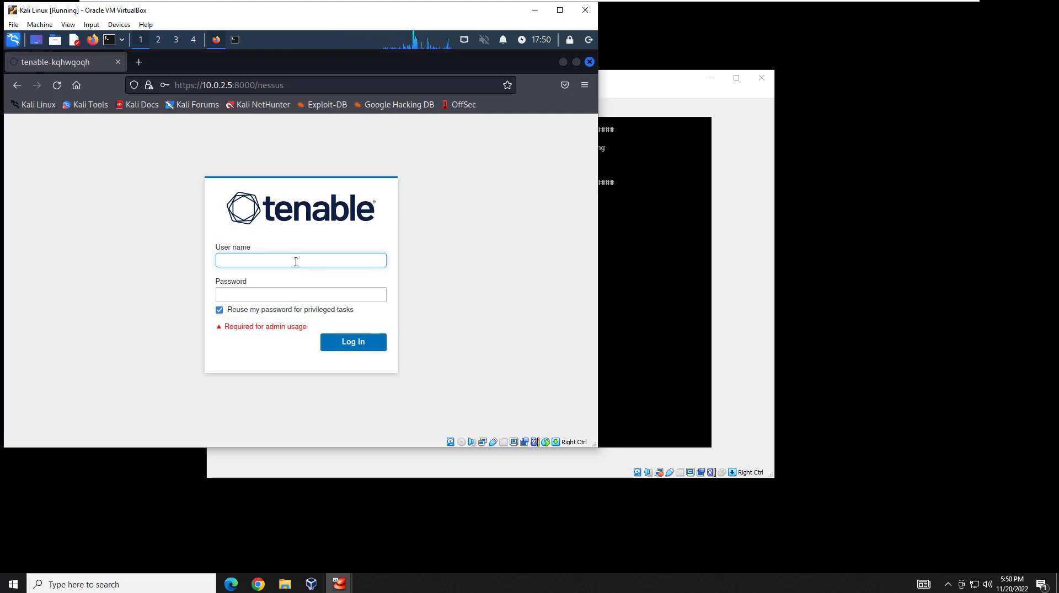
type("nadmin")
key("Tab")
type("adm")
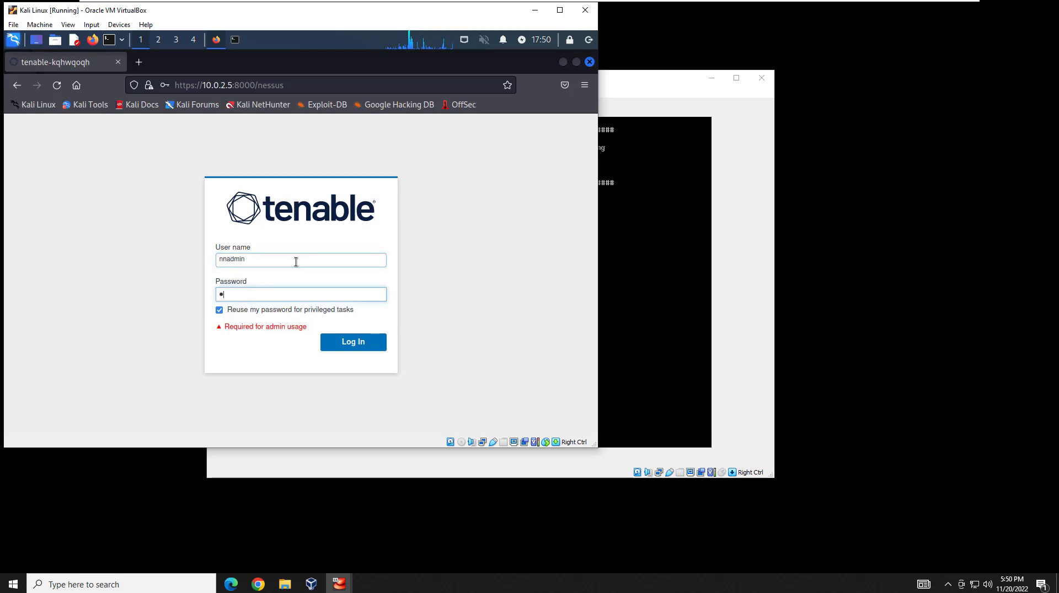
type("inistrator12345")
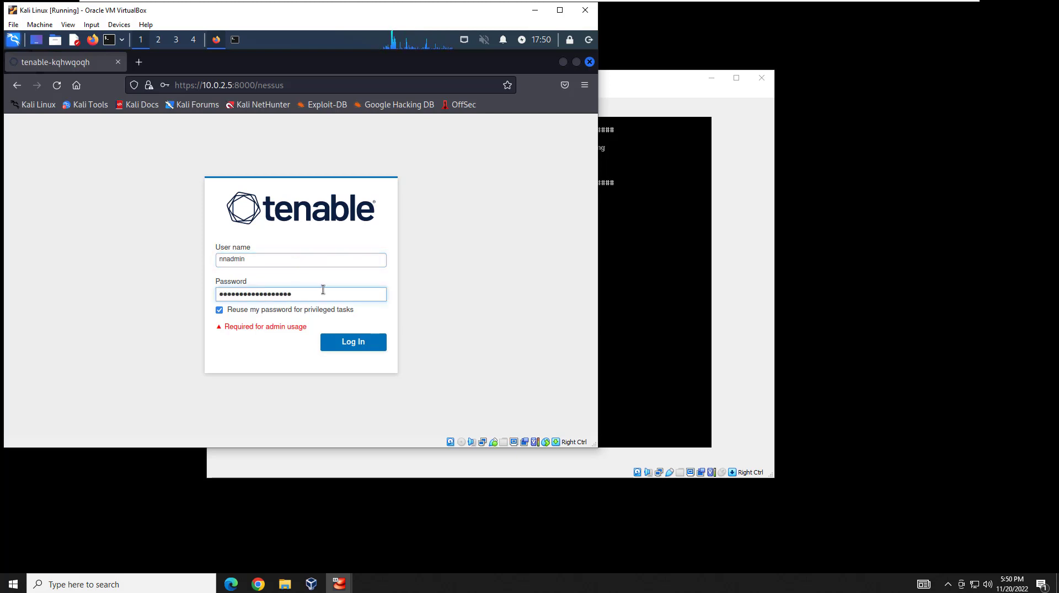
left_click(341, 339)
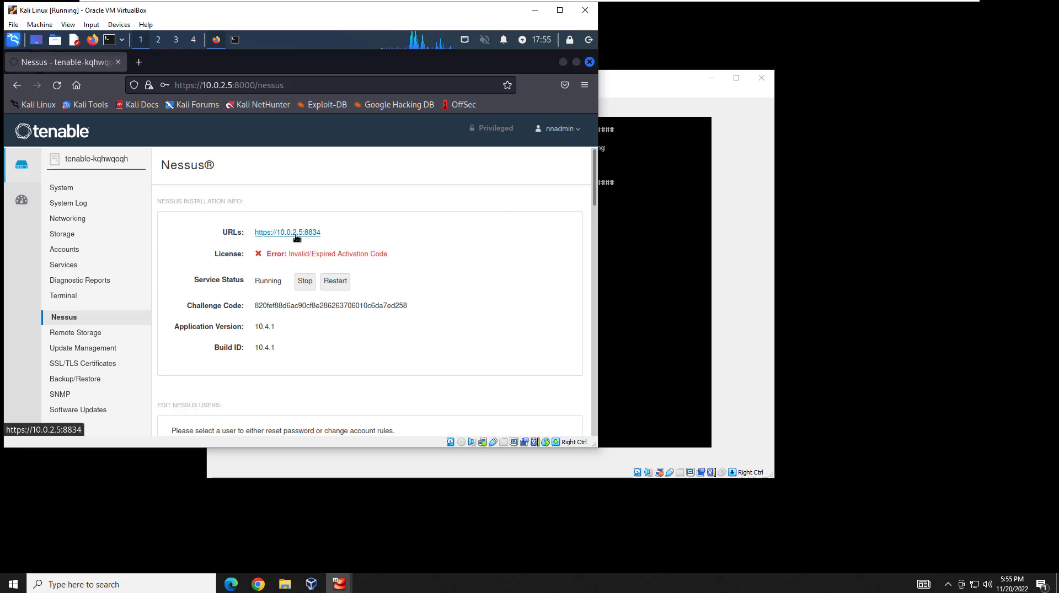
left_click(296, 234)
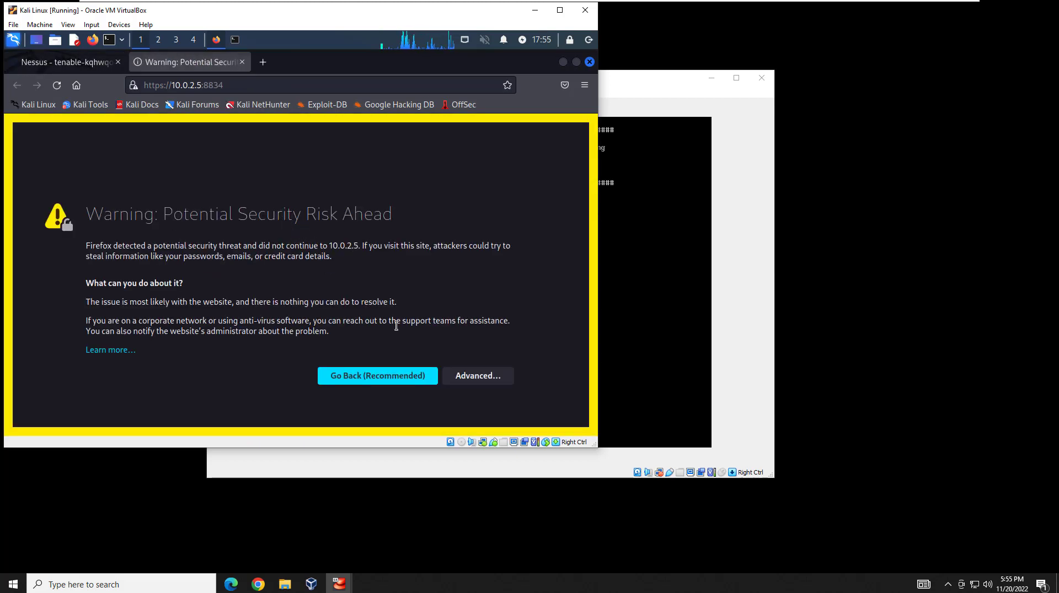
left_click(478, 379)
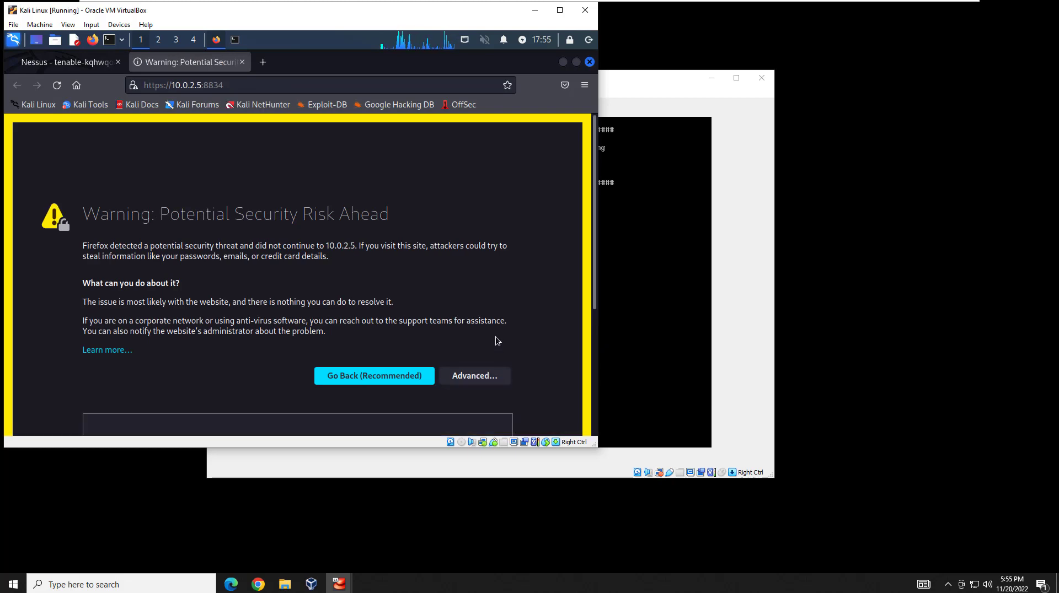
left_click(411, 387)
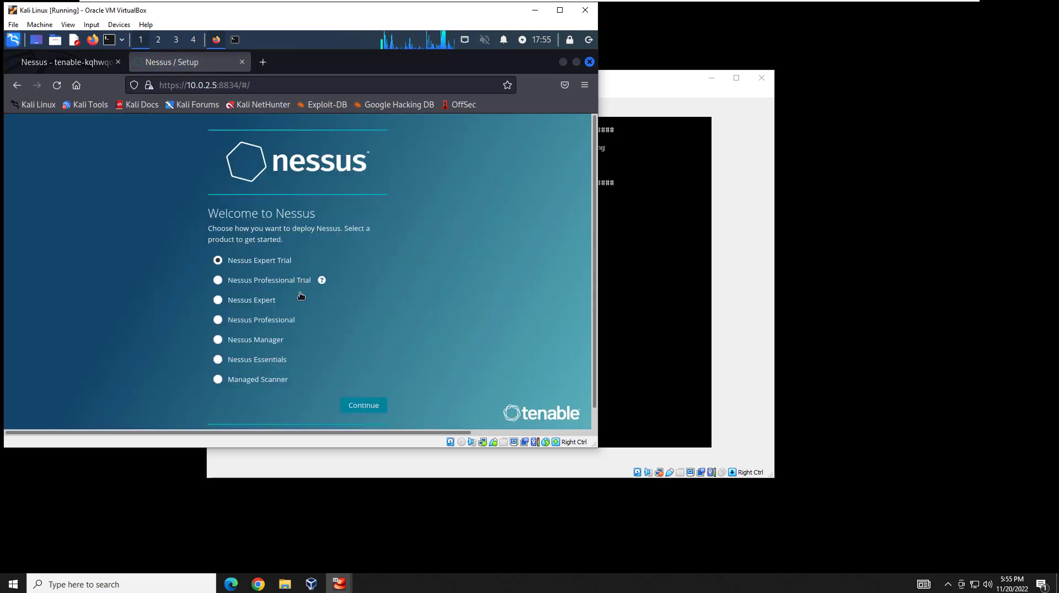
left_click(252, 362)
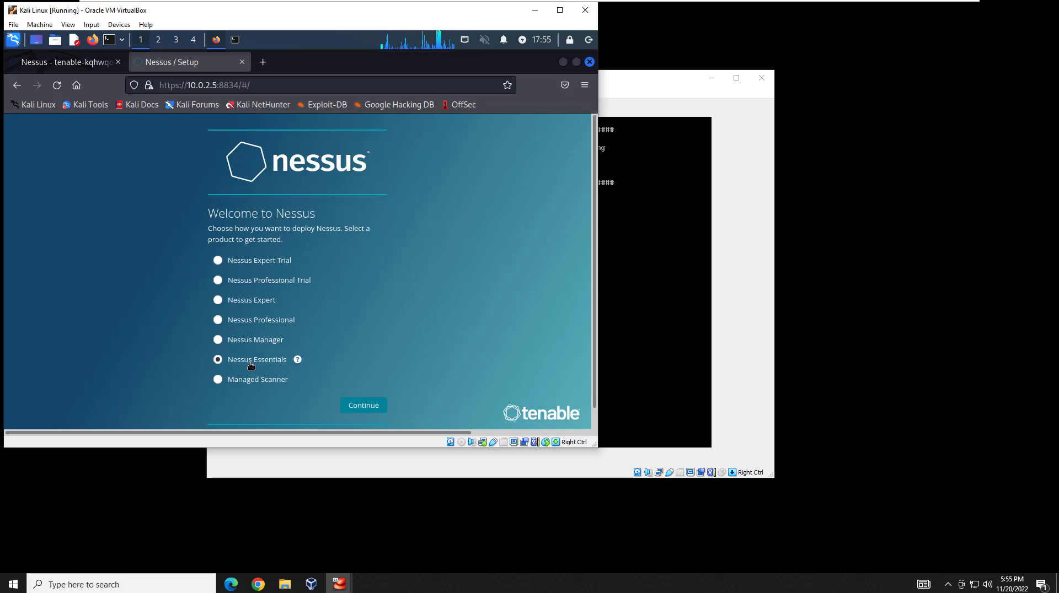
left_click(370, 406)
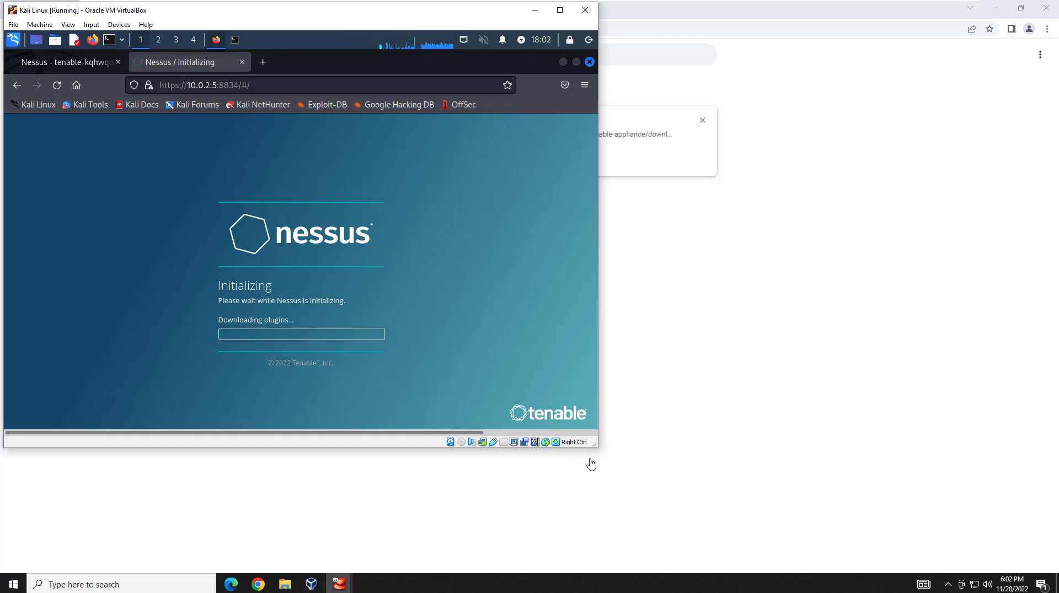
Enlarge the Kali VM window while Nessus downloads plugins and initializes.
left_click_drag(595, 450, 687, 499)
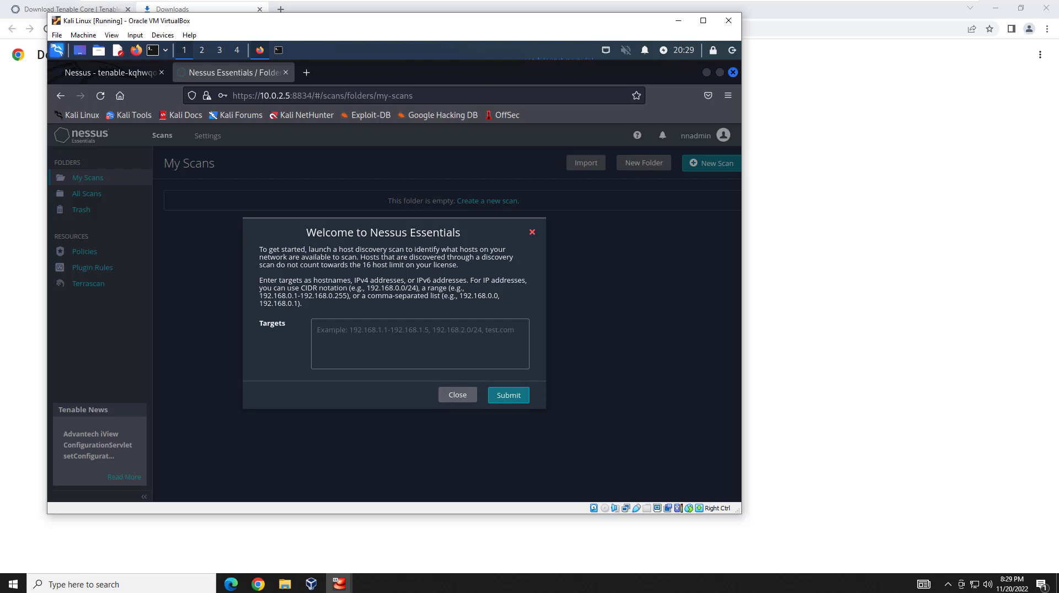
Run host discovery on targets 10.0.2.0-10.0.2.255 and close the five-host results.
left_click(322, 327)
type("10.0.2.")
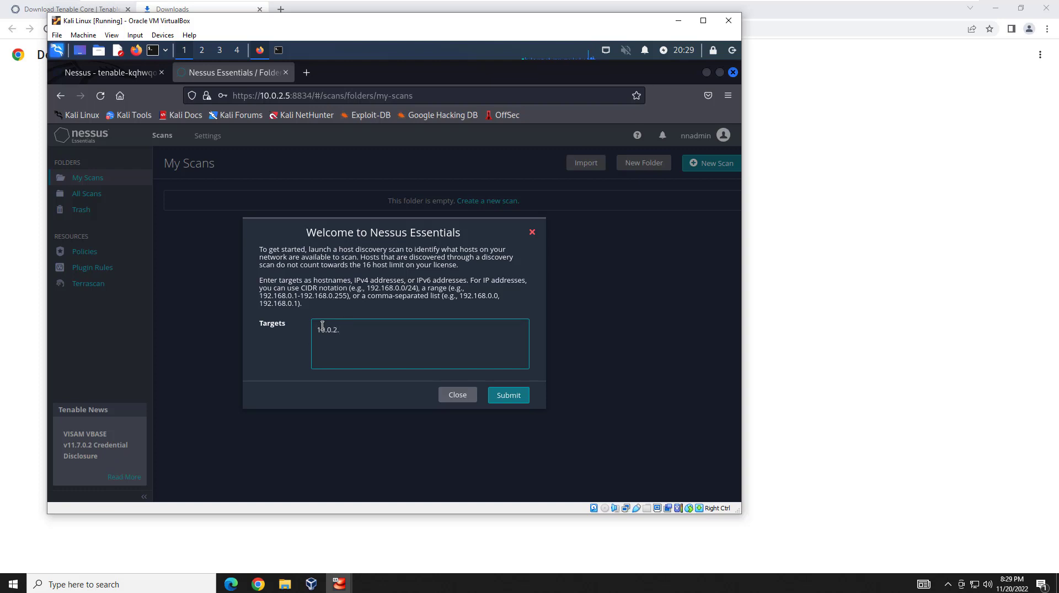
type("0-10.0.2.254")
type("5")
left_click(512, 397)
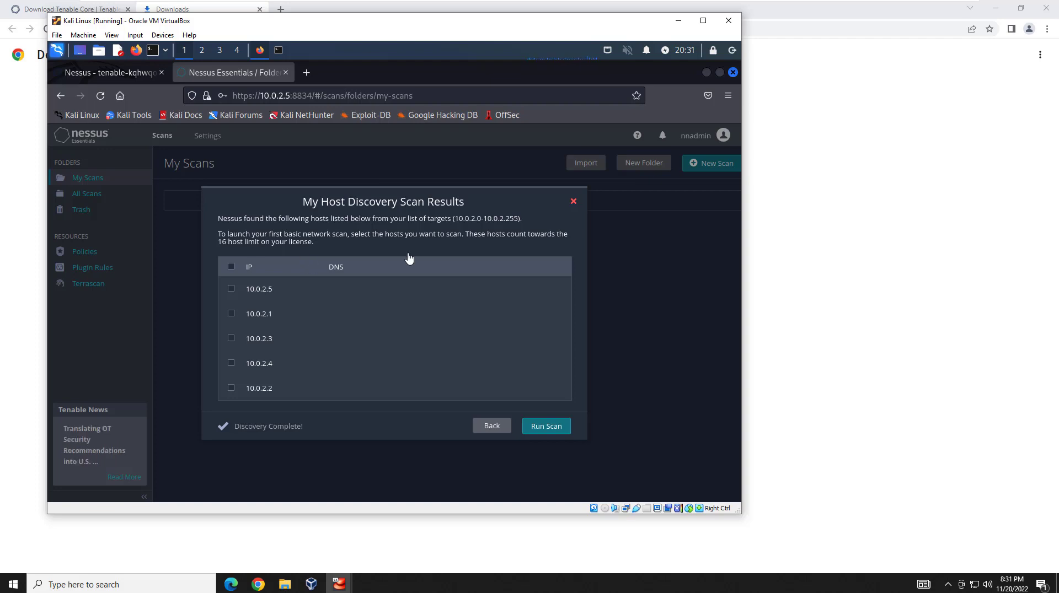
left_click(572, 203)
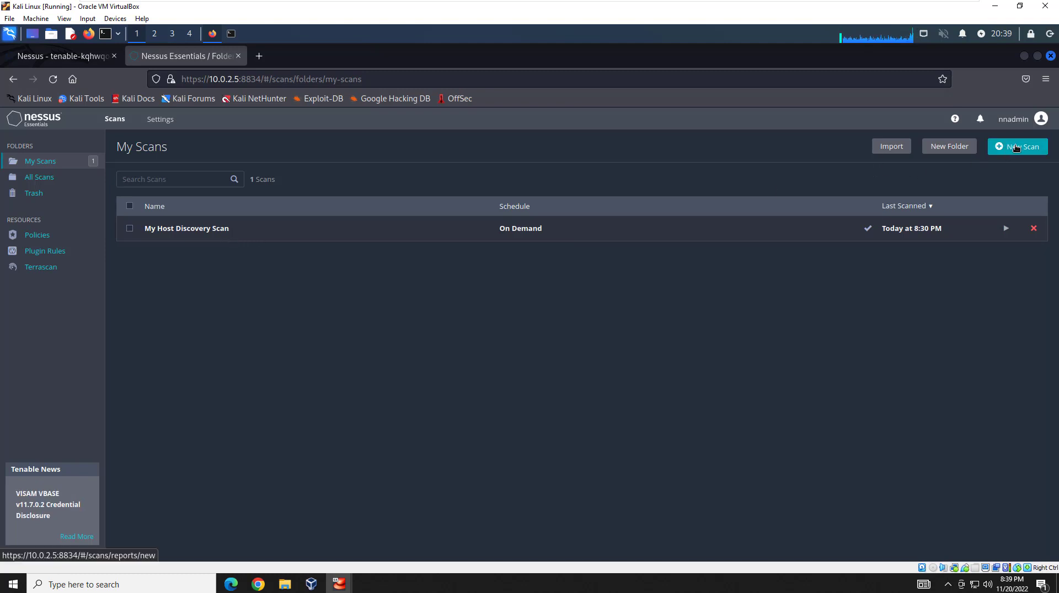
Start a new Basic Network Scan named 'Passive Network Scan'.
left_click(1016, 148)
left_click(183, 338)
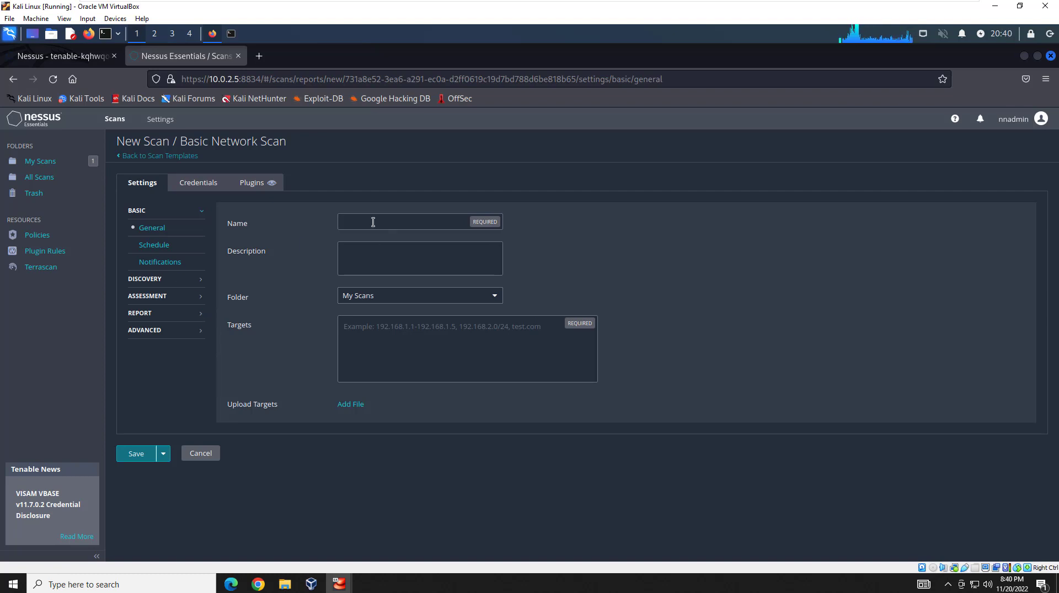
left_click(398, 220)
type("Passive Network Scan")
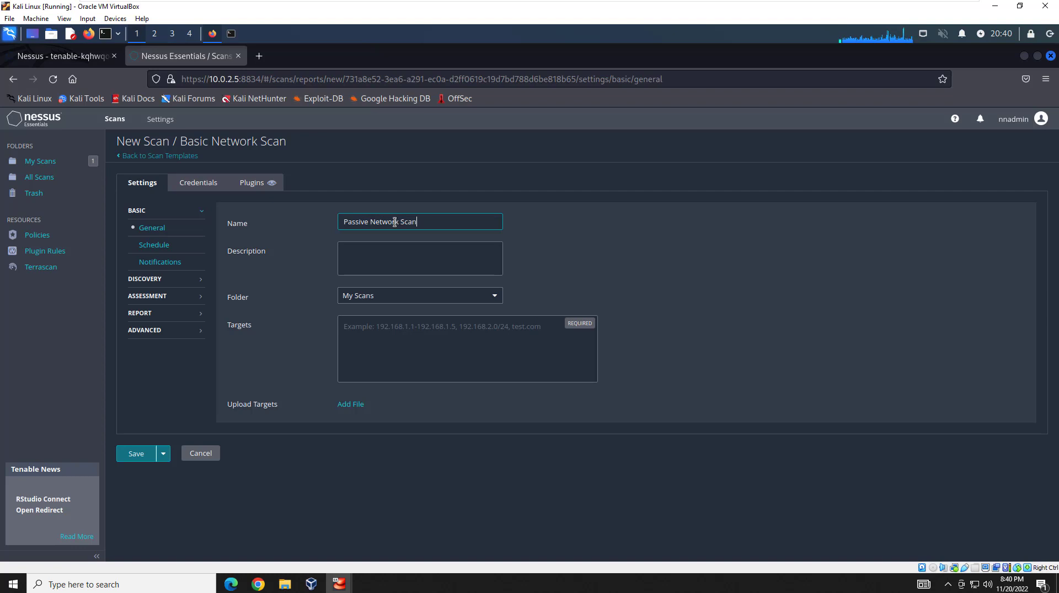
Set the scan's targets to 10.0.2.0-10.0.2.255 and save it.
left_click(356, 330)
type("10")
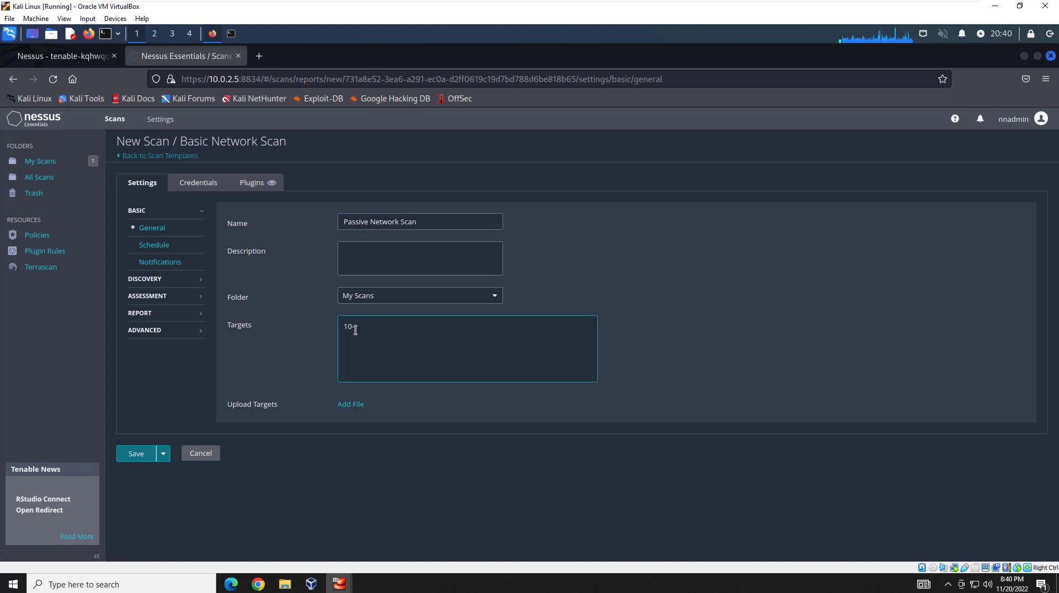
key("BackSpace")
key("BackSpace")
type(".0.2.0-10.0.2.255")
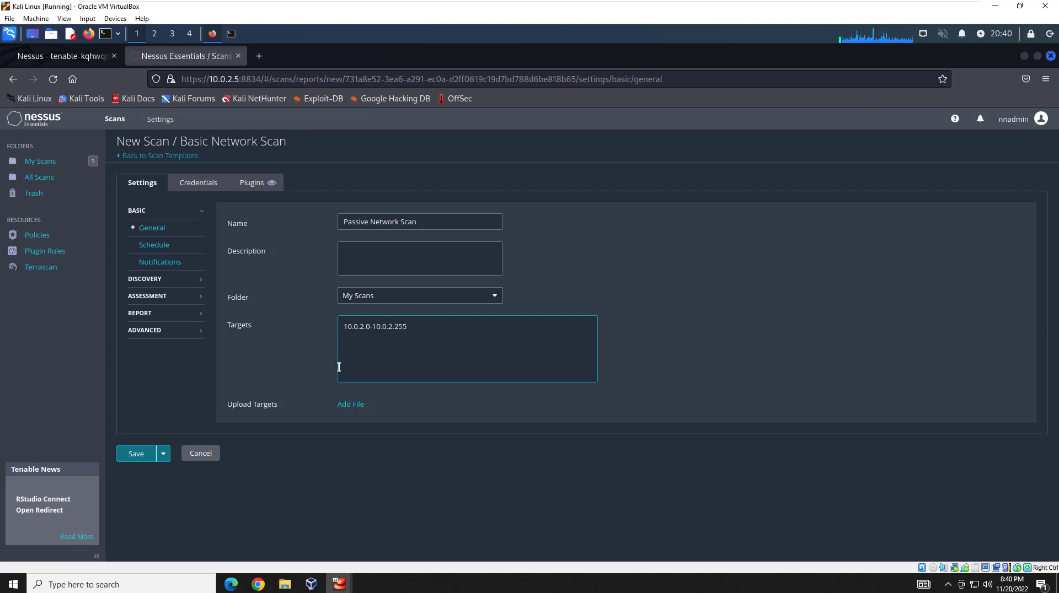
left_click(128, 462)
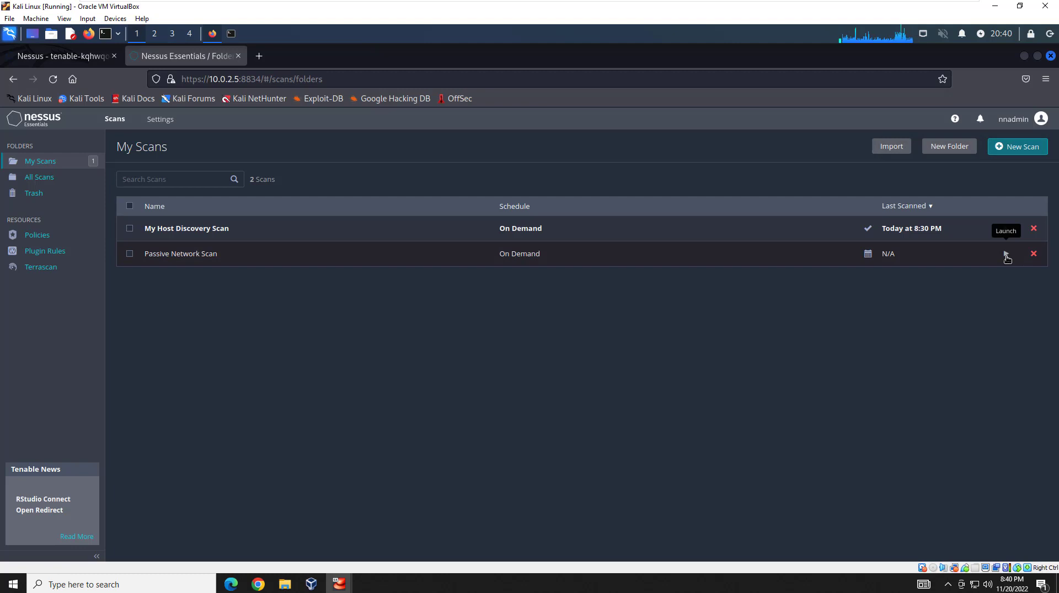
Launch the Passive Network Scan from My Scans.
left_click(1006, 256)
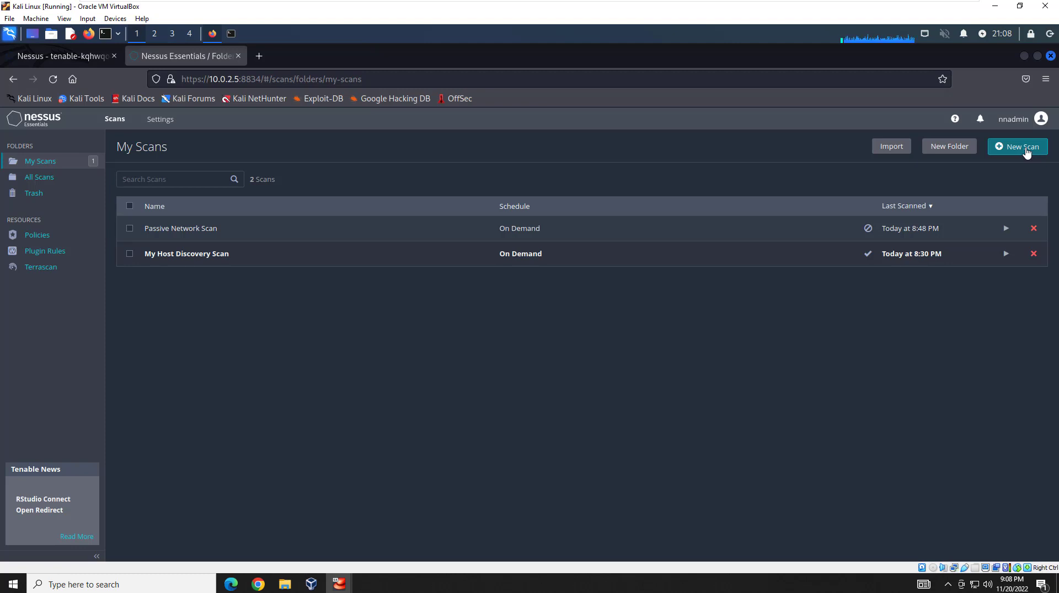
Begin a Basic Network Scan targeting 10.0.2.5, 10.0.2.6, then cancel it and return to My Scans.
left_click(1025, 148)
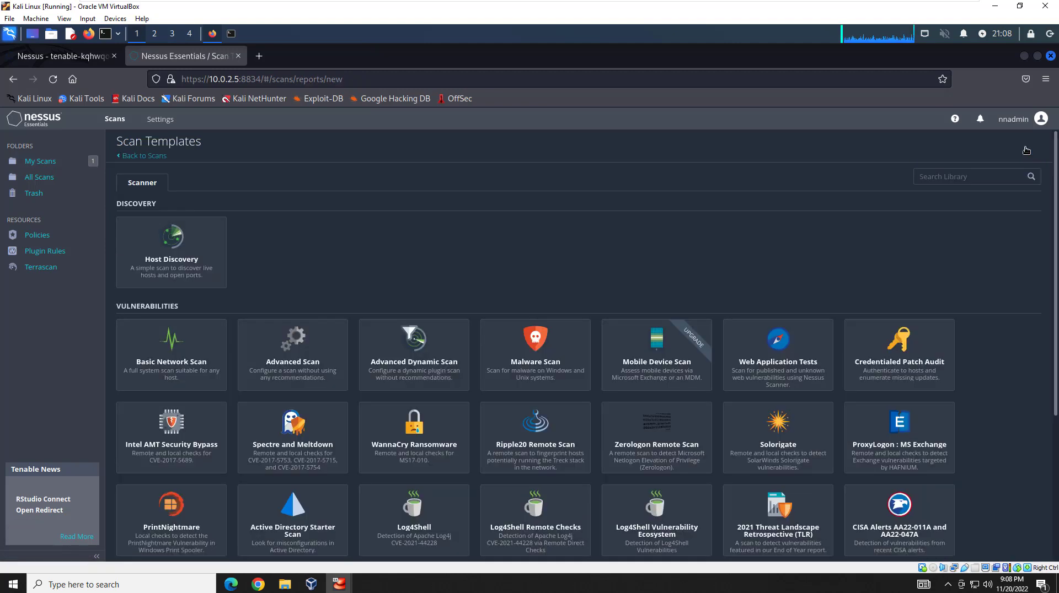
left_click(188, 353)
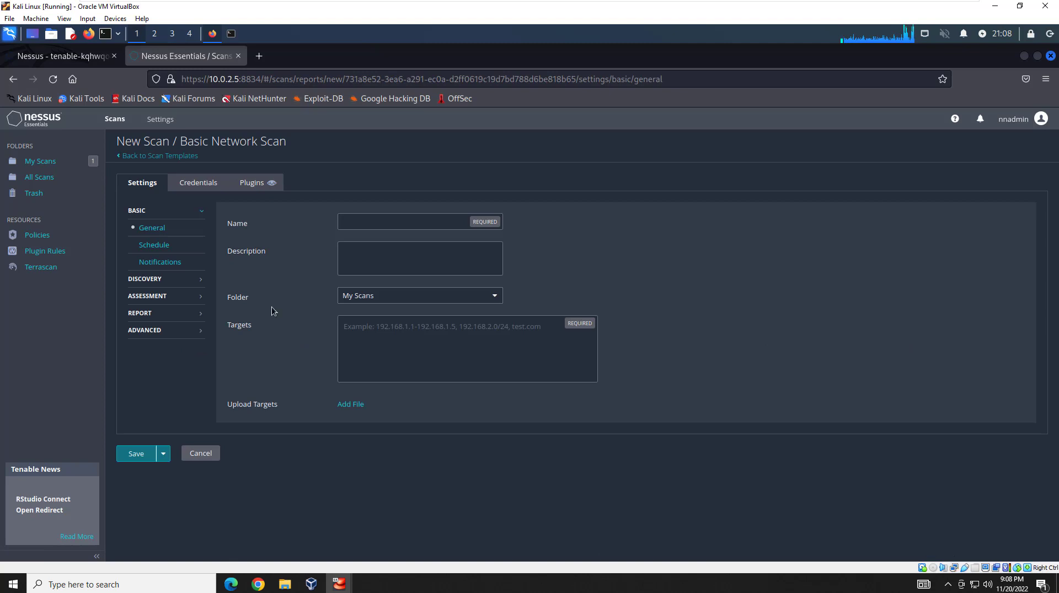
left_click(389, 328)
type("1")
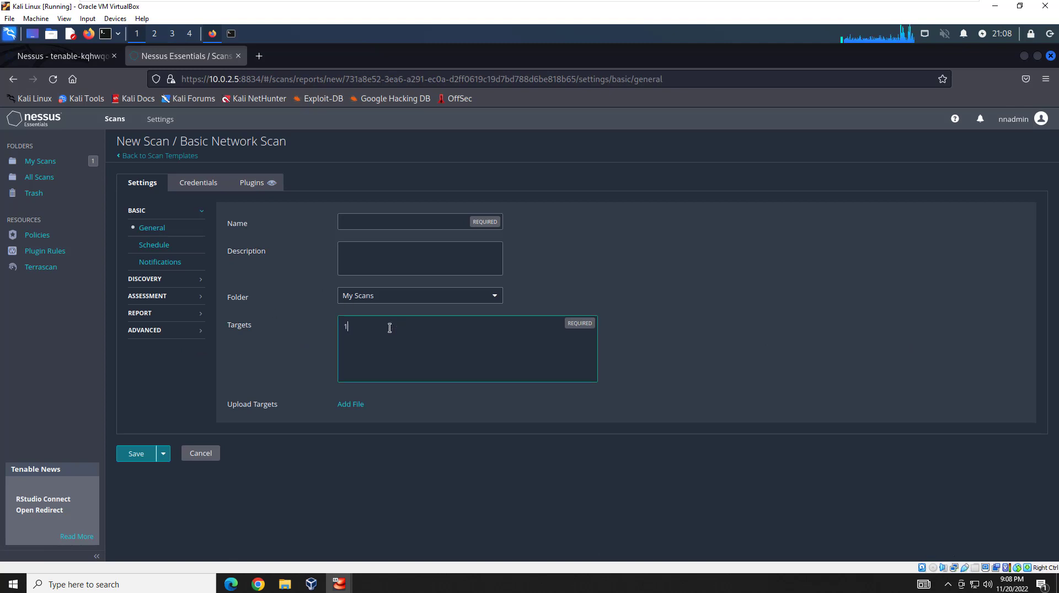
type("0.0.2.5")
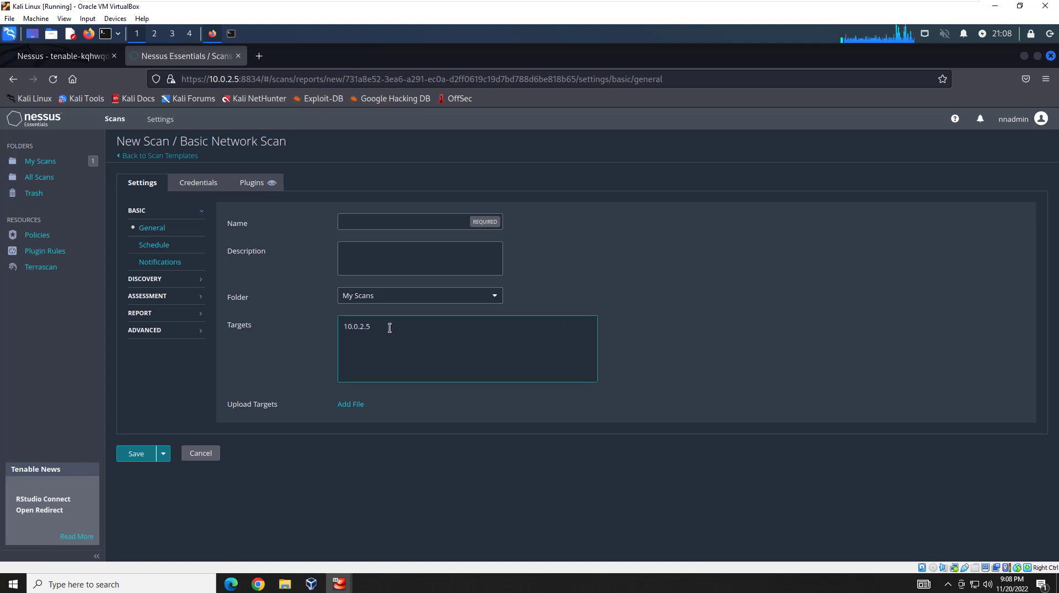
type(", 10")
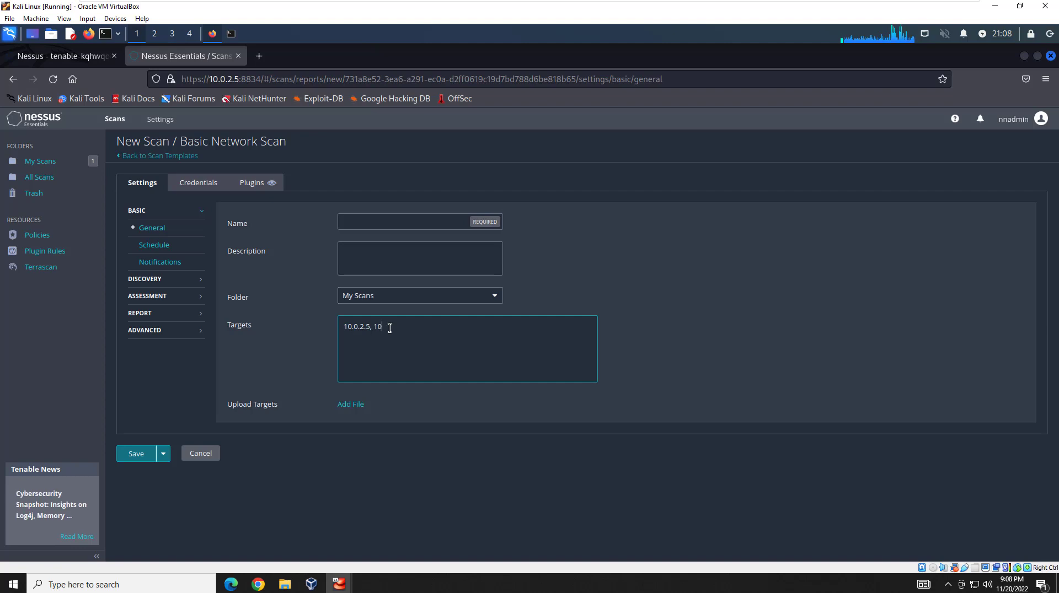
type(".0.2.6")
left_click_drag(401, 326, 377, 326)
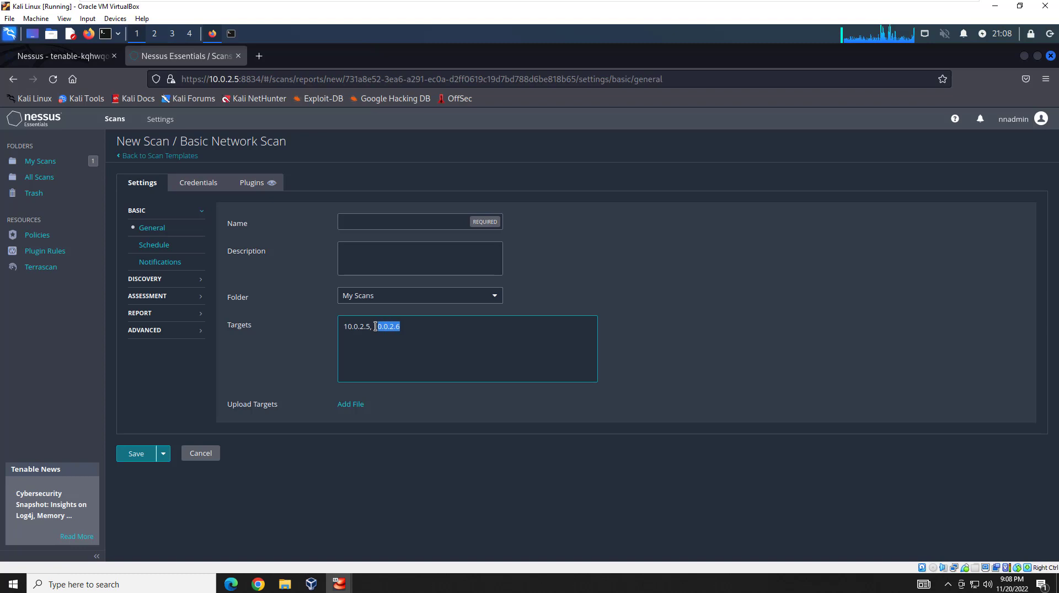
left_click(199, 454)
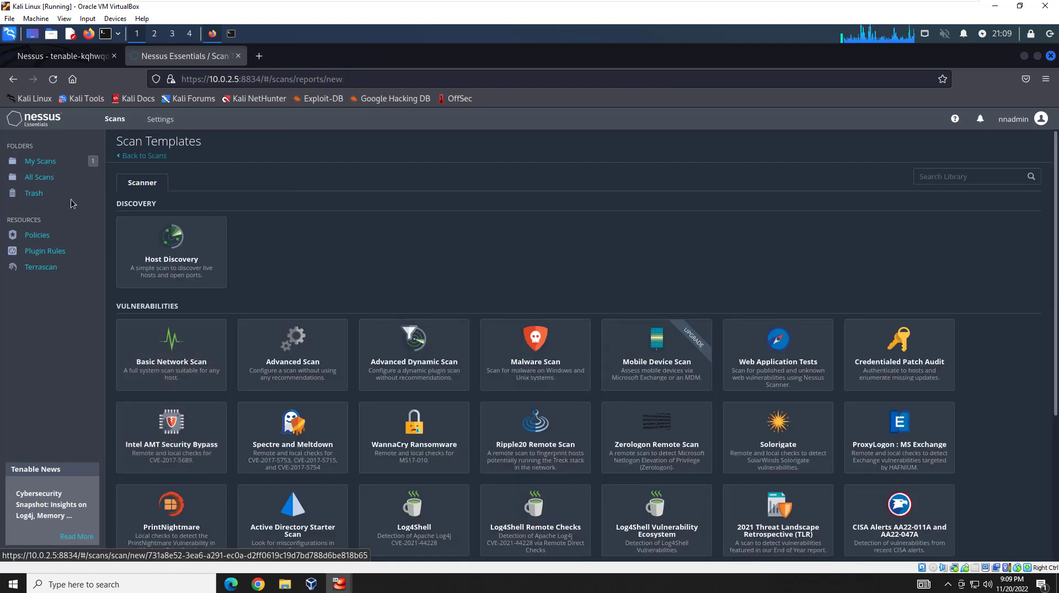
left_click(43, 164)
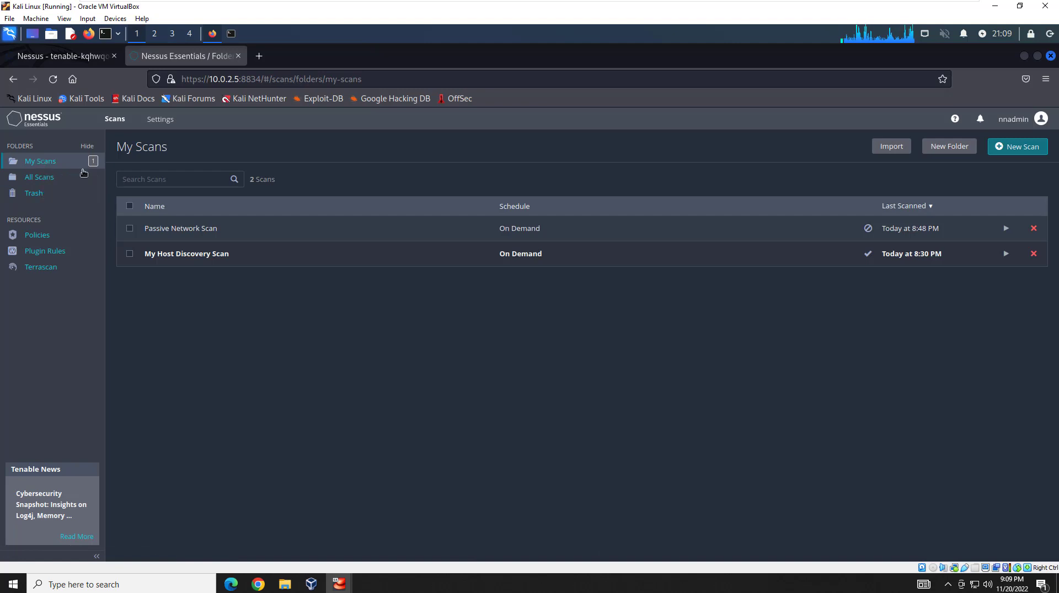
Open Passive Network Scan results and check host 10.0.2.1's findings.
left_click(169, 234)
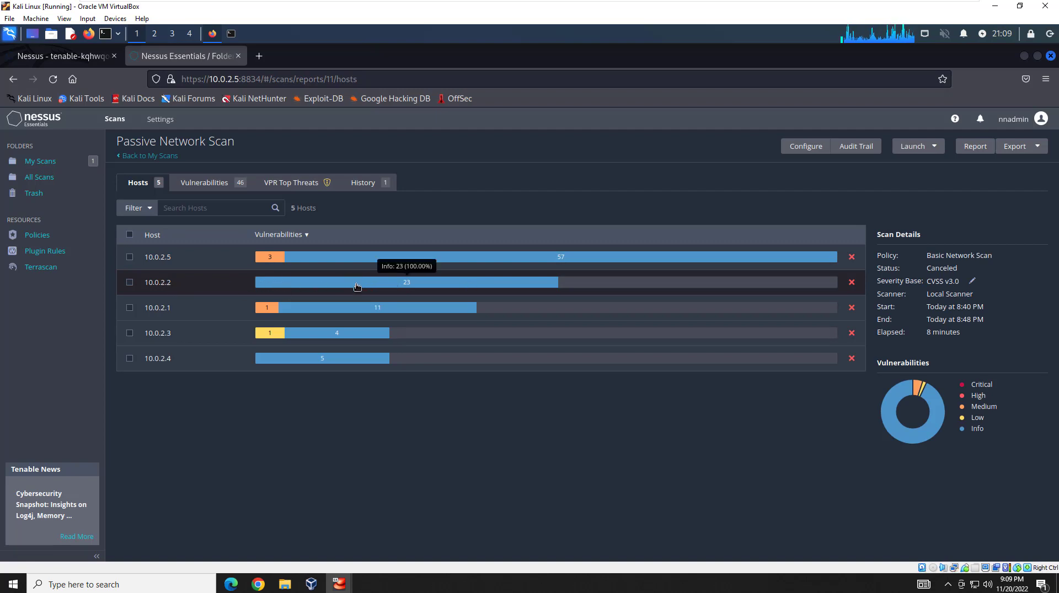
left_click(278, 314)
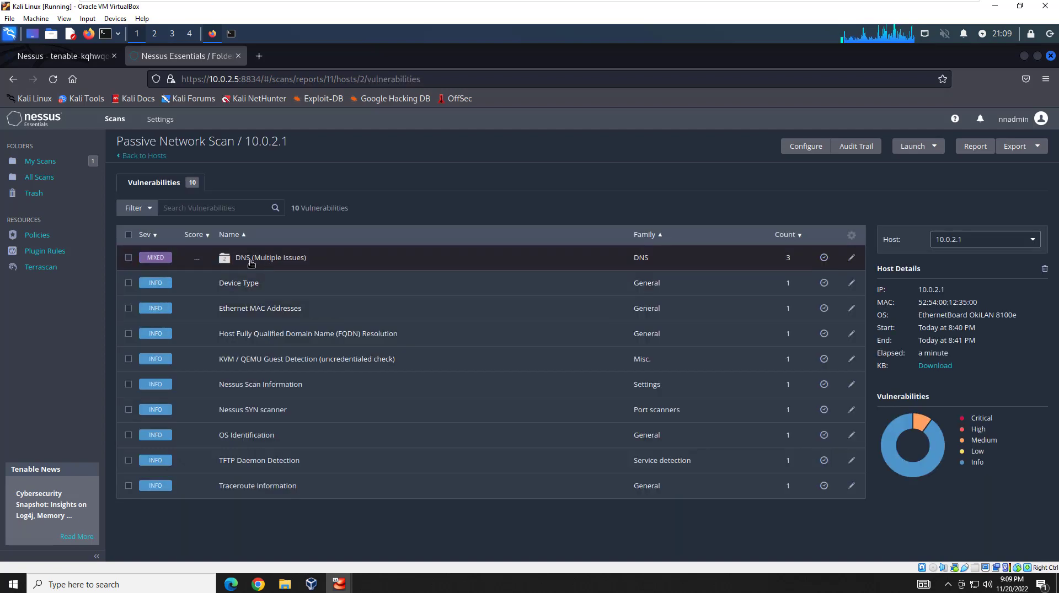
left_click(139, 157)
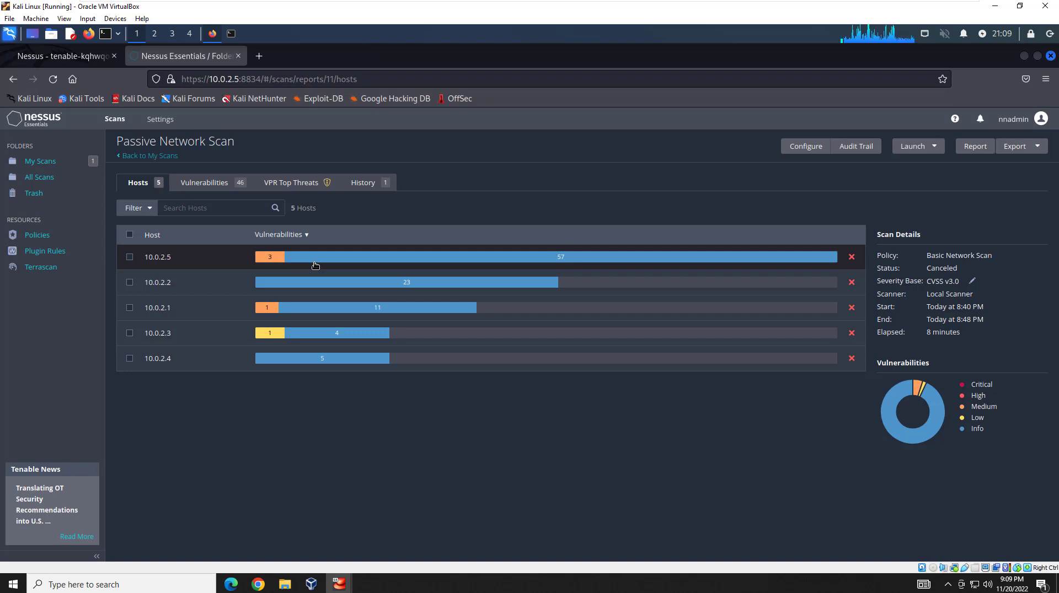
Open host 10.0.2.5's java-11-openjdk finding and its CentOS CESA-2022:7008 advisory link.
left_click(315, 266)
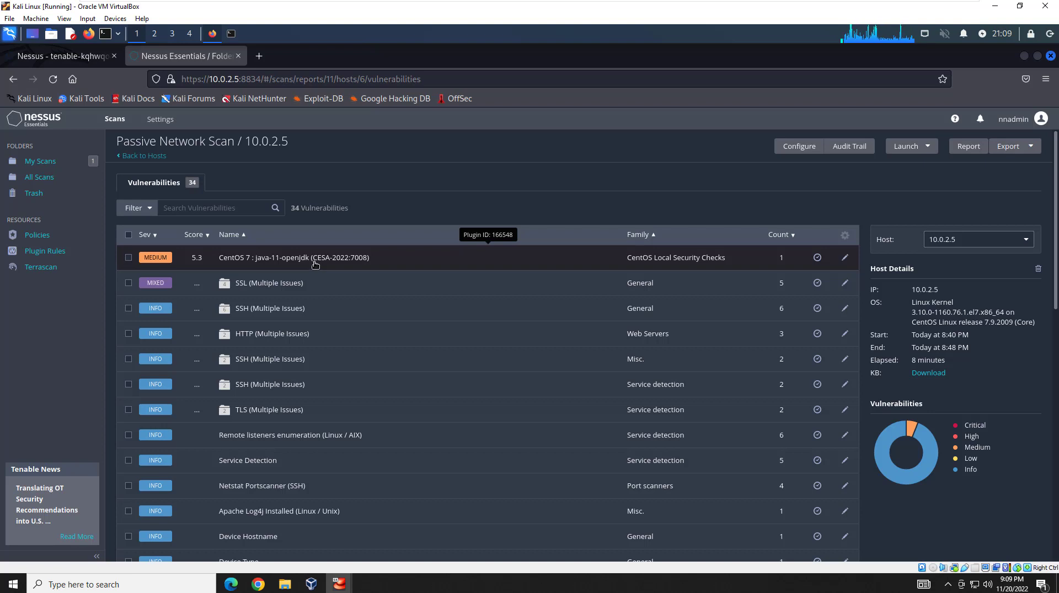
left_click(315, 265)
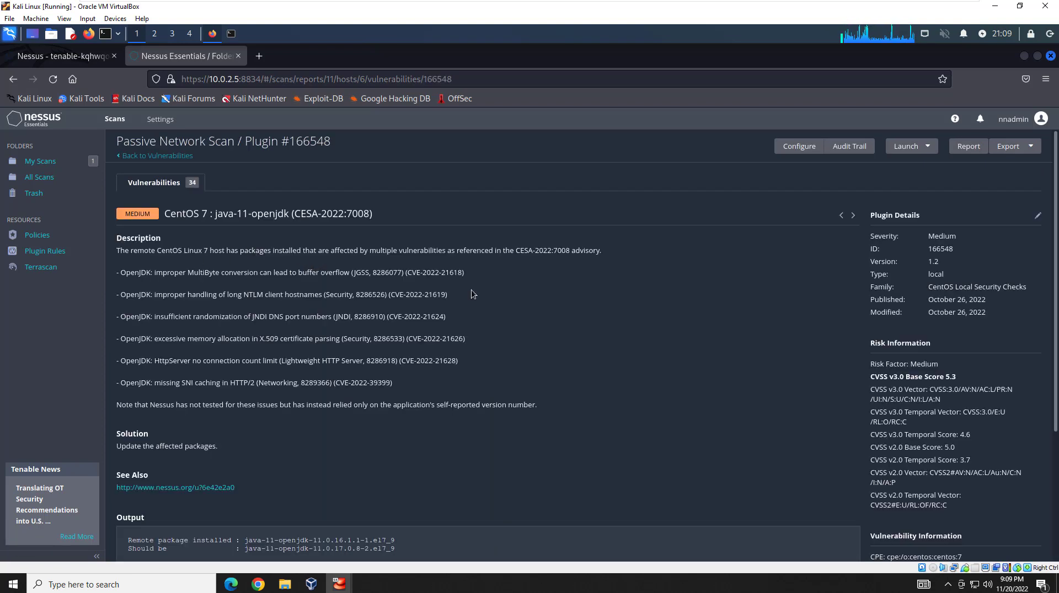
scroll(450, 333, "down", 2)
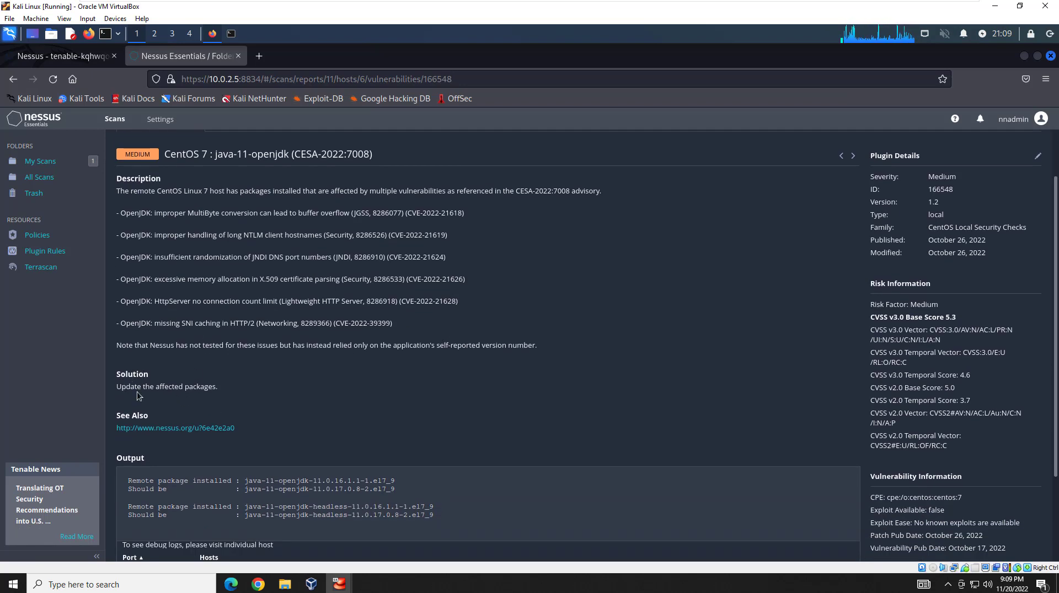
left_click_drag(134, 388, 212, 387)
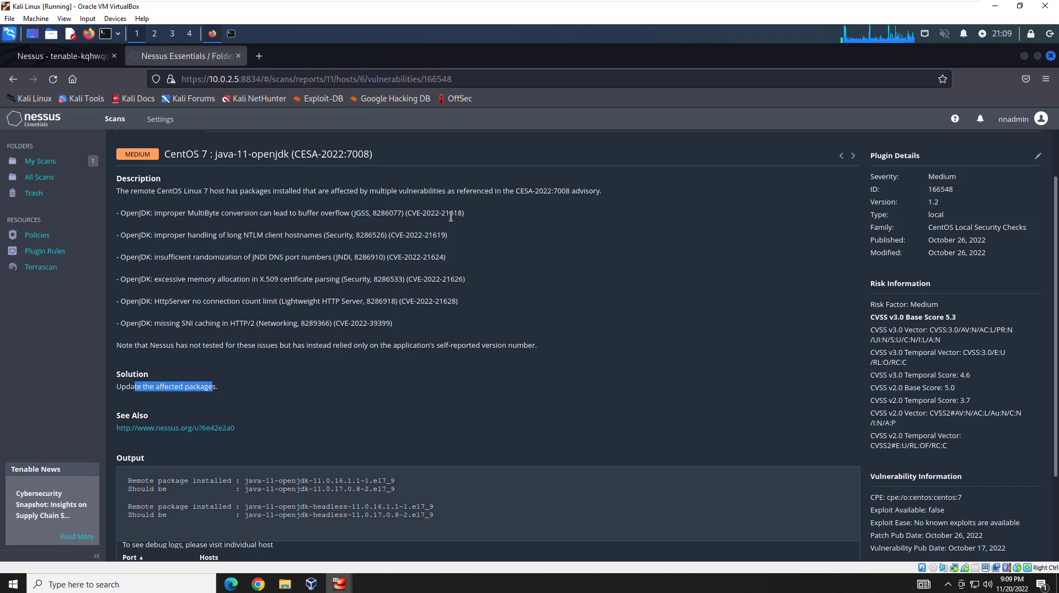
left_click(229, 436)
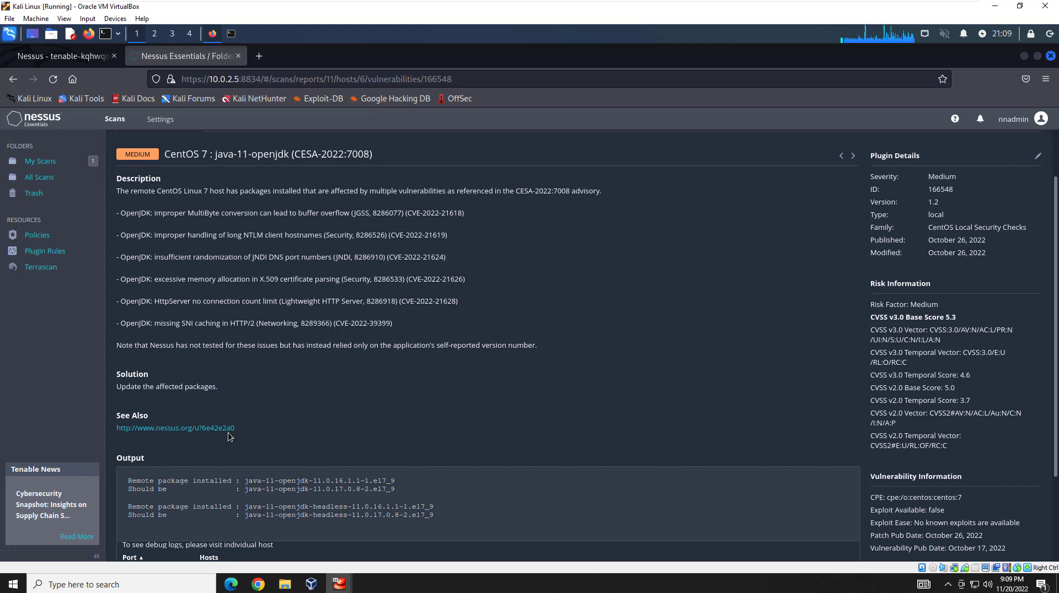
left_click(228, 429)
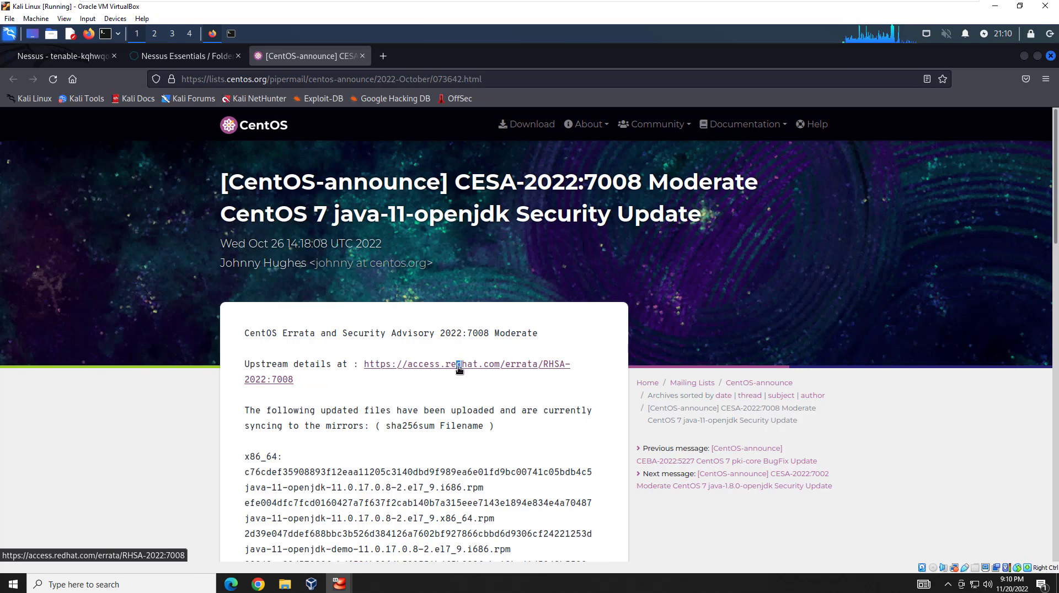
Read the Red Hat RHSA-2022:7008 advisory, close its tab, and return to host 10.0.2.5's vulnerabilities.
left_click(459, 369)
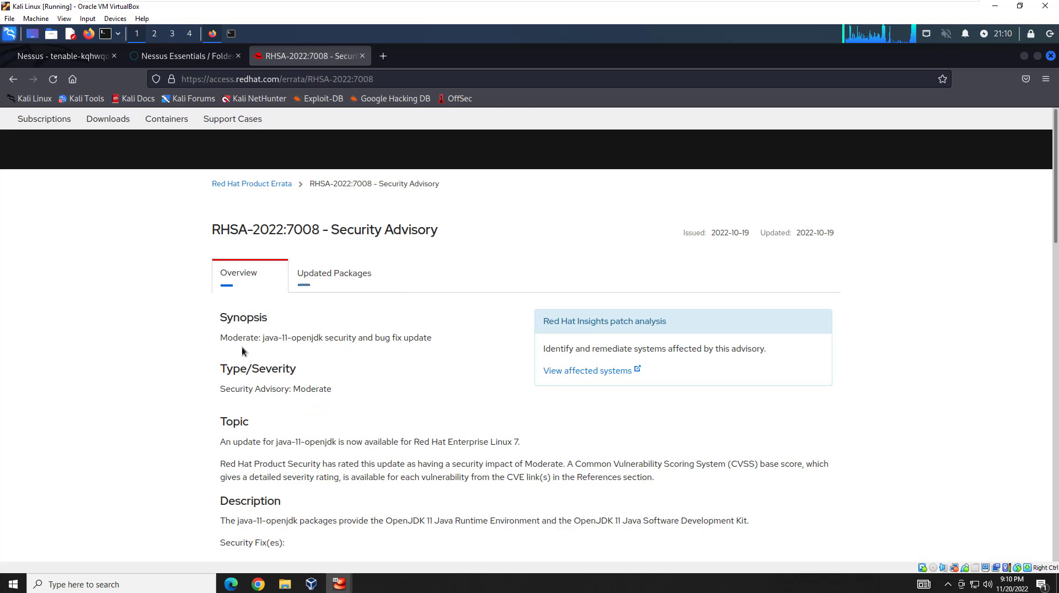
scroll(242, 348, "down", 4)
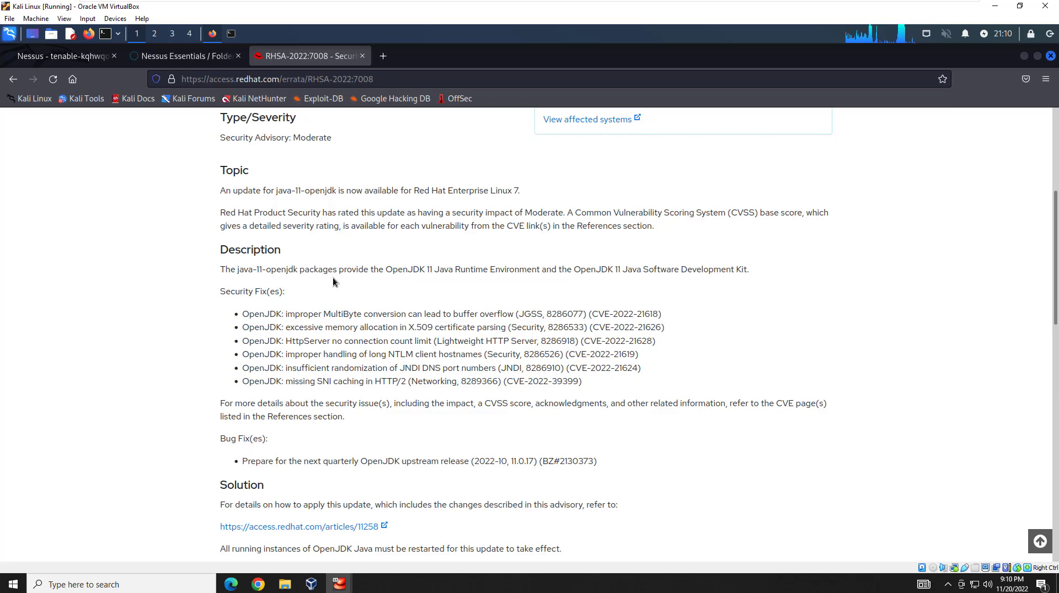
scroll(333, 278, "down", 2)
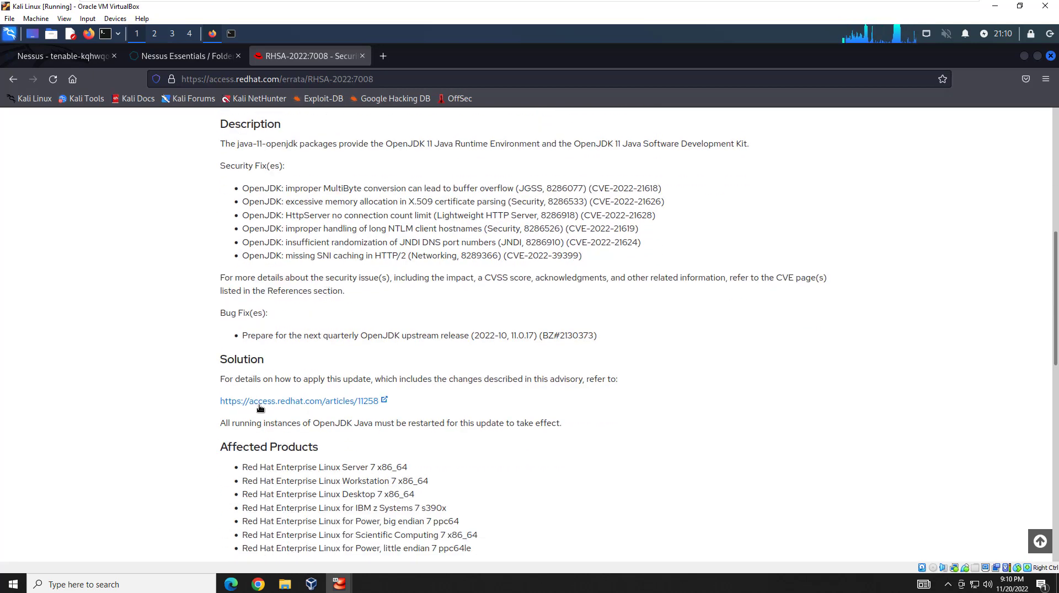
scroll(269, 412, "up", 4)
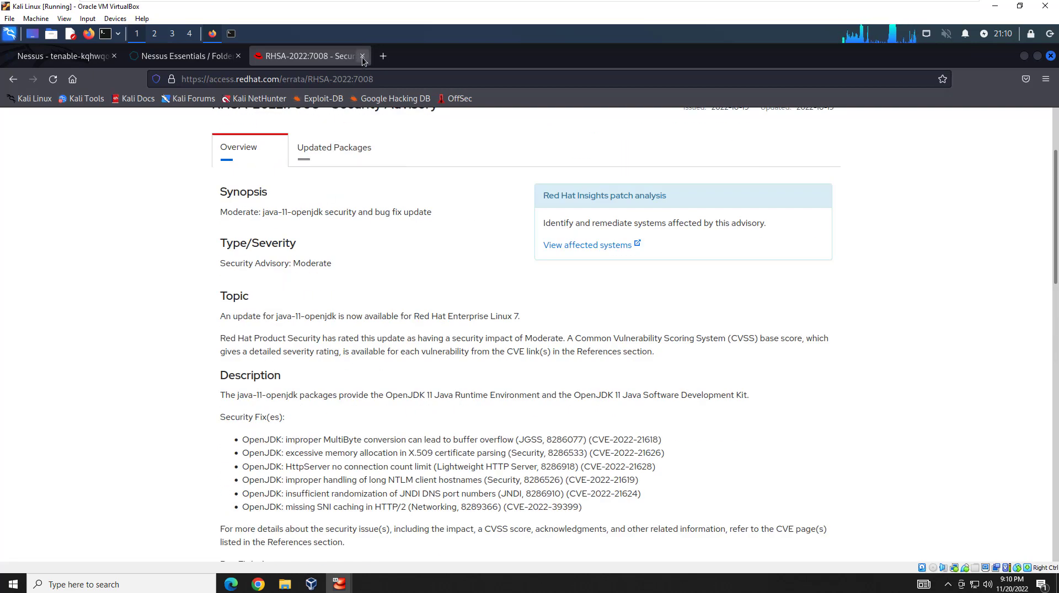
left_click(362, 56)
scroll(265, 236, "up", 2)
left_click(151, 158)
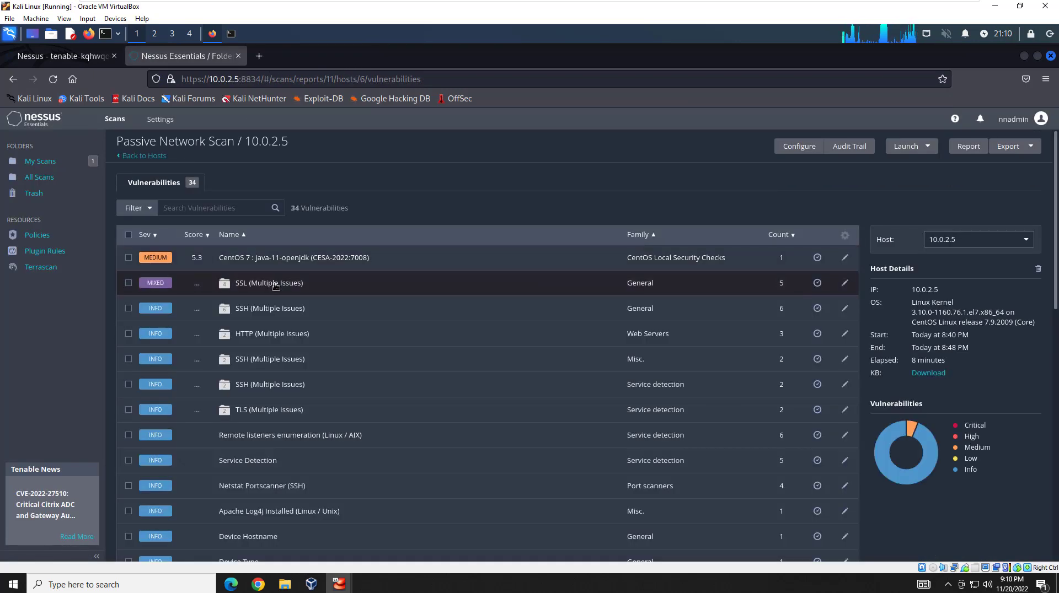
Review SSL Certificate Cannot Be Trusted under SSL (Multiple Issues), then navigate back to My Scans.
left_click(276, 287)
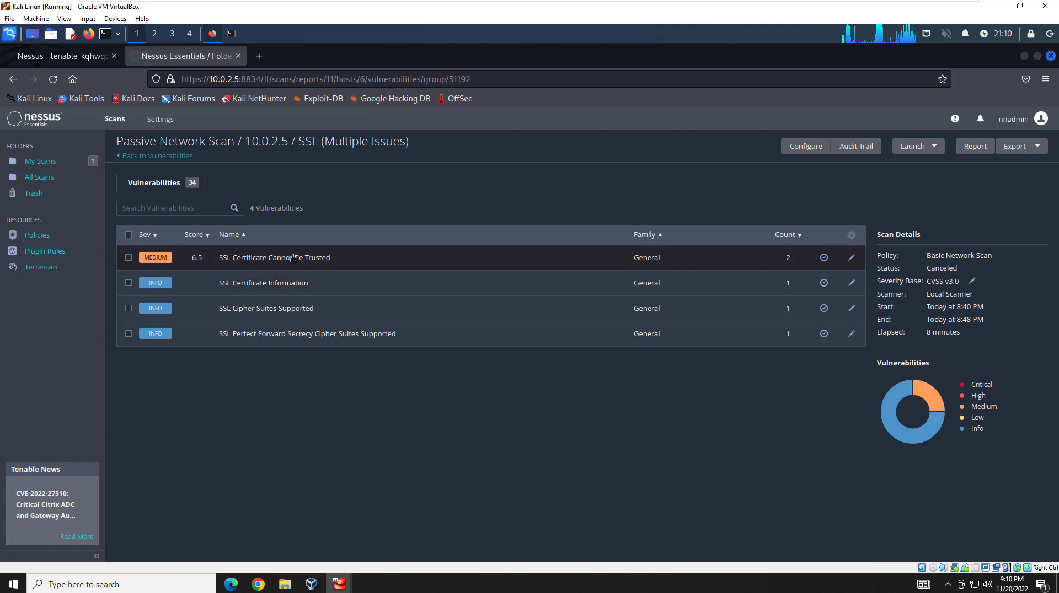
left_click(293, 258)
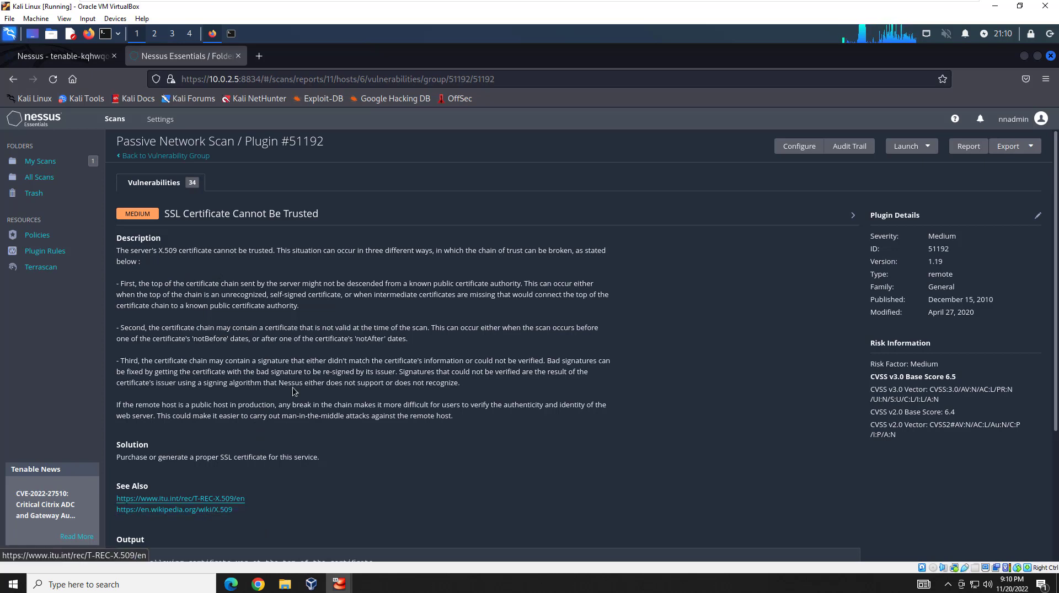
left_click(184, 158)
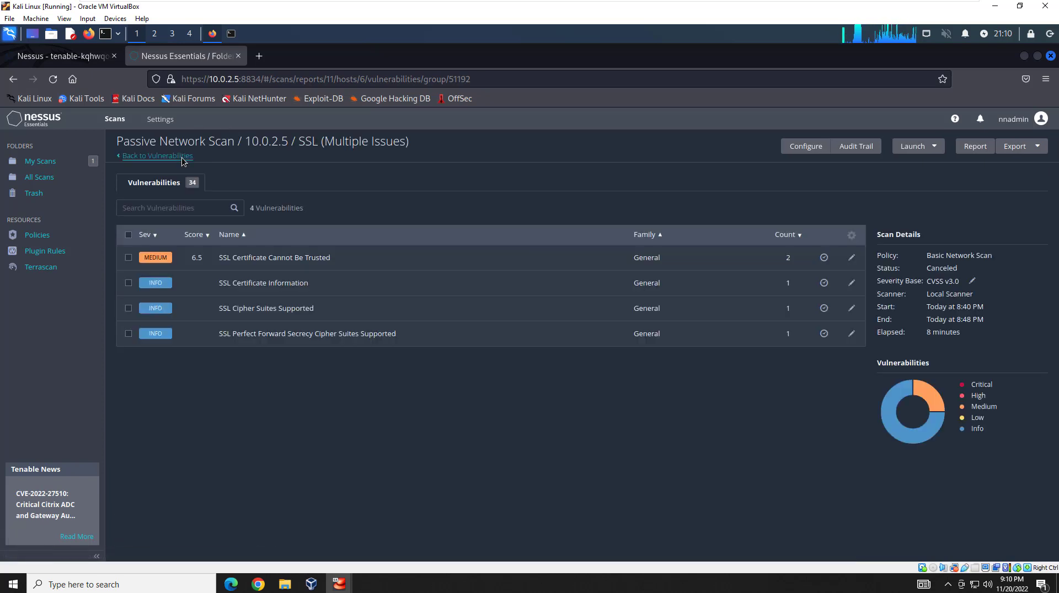
left_click(182, 160)
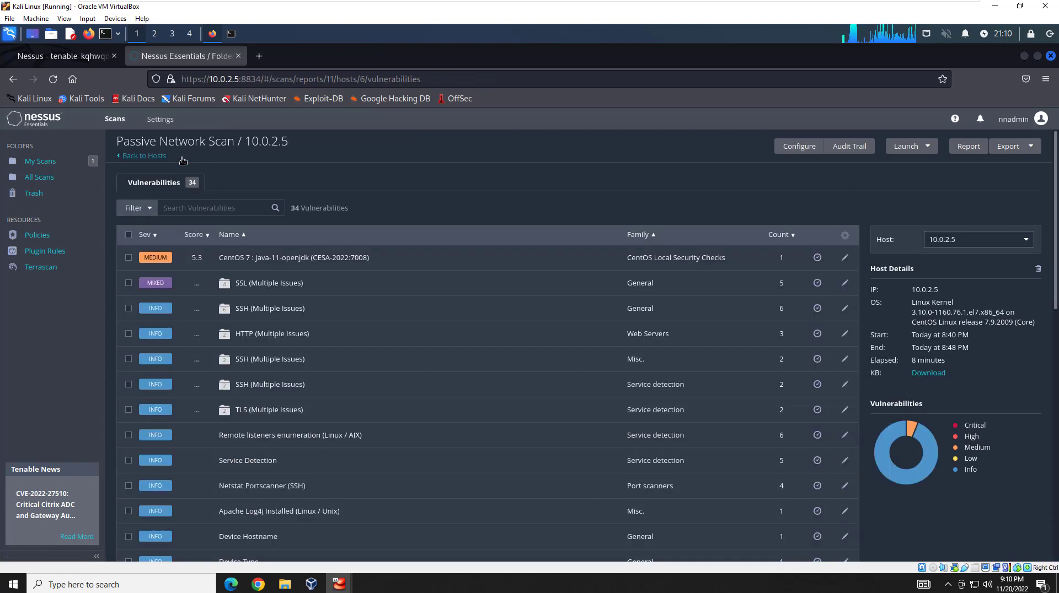
left_click(160, 157)
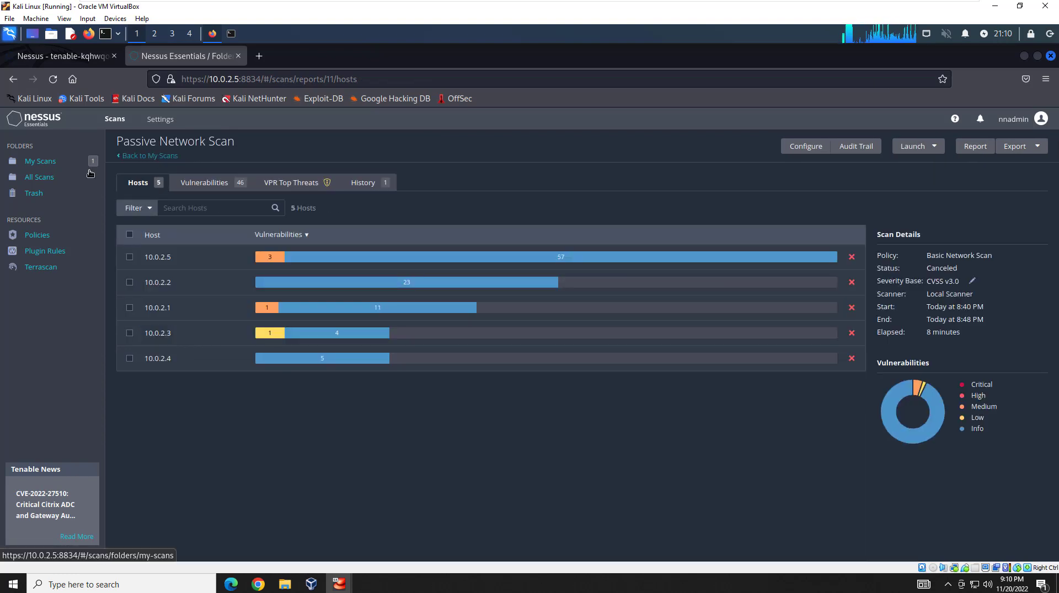
left_click(46, 167)
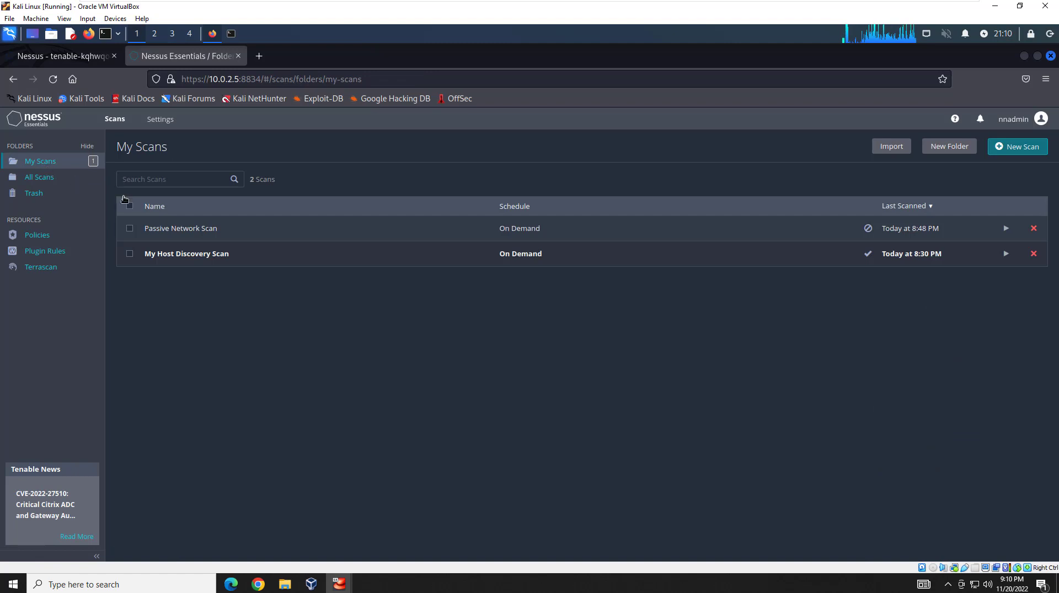